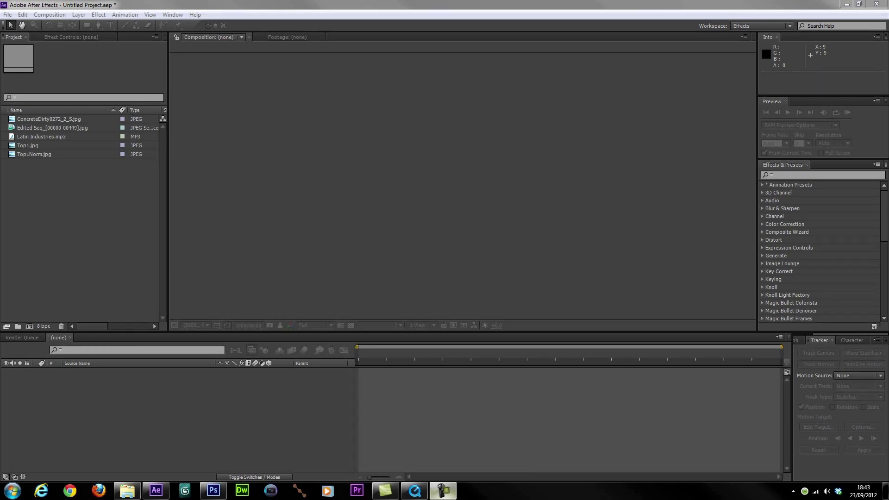
# Play the Dancing Slabs preview movie, pause at 00:00:08 on the risen slabs, then close it.
pyautogui.click(414, 490)
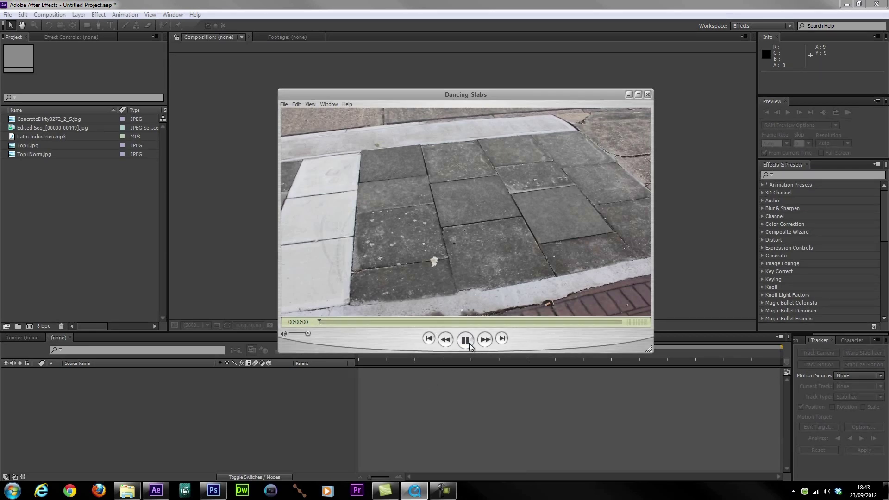
pyautogui.click(467, 340)
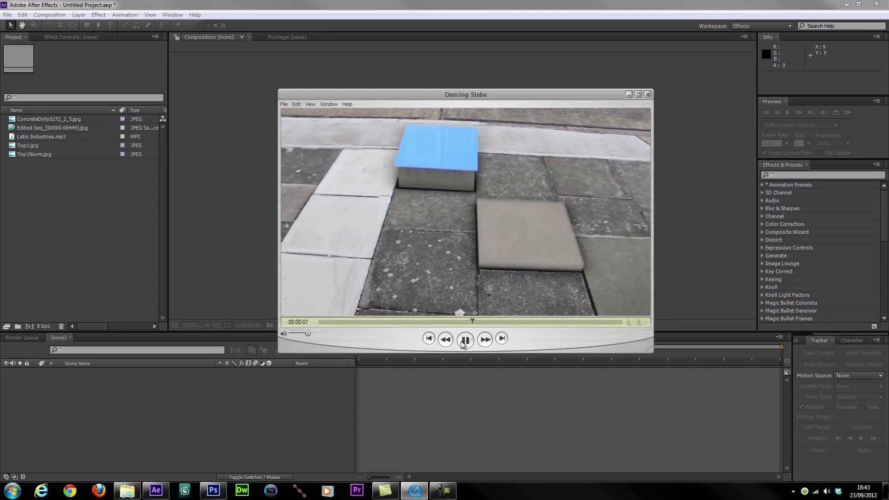
pyautogui.click(464, 340)
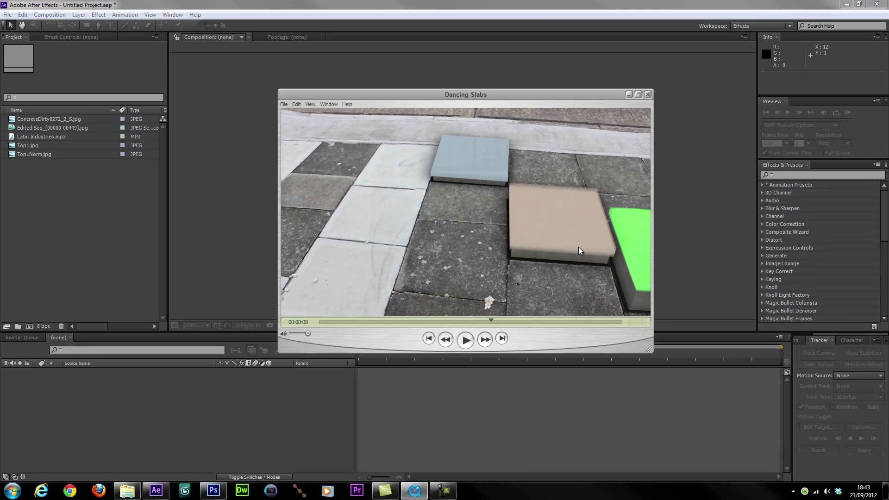
pyautogui.click(647, 94)
# Build the Edited Seq composition from the pavement image sequence and trim it to the first 4 seconds.
pyautogui.click(98, 200)
pyautogui.moveTo(74, 128); pyautogui.dragTo(29, 327)
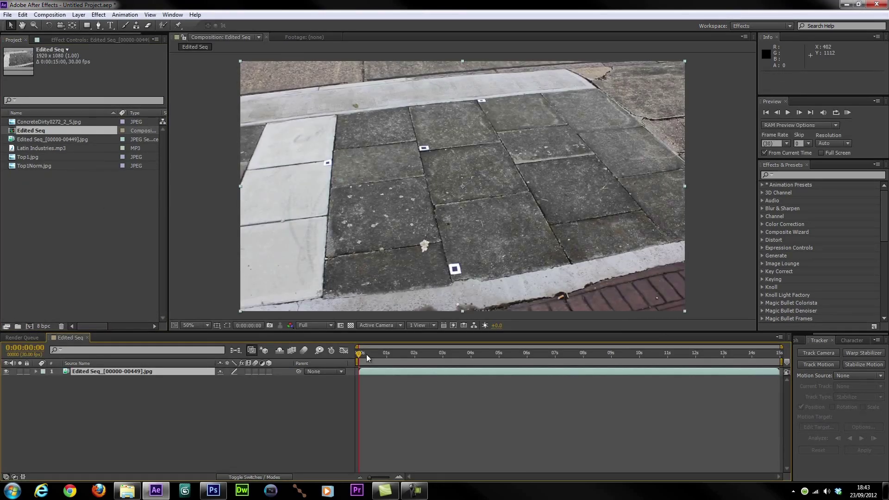
pyautogui.moveTo(366, 354); pyautogui.dragTo(470, 380)
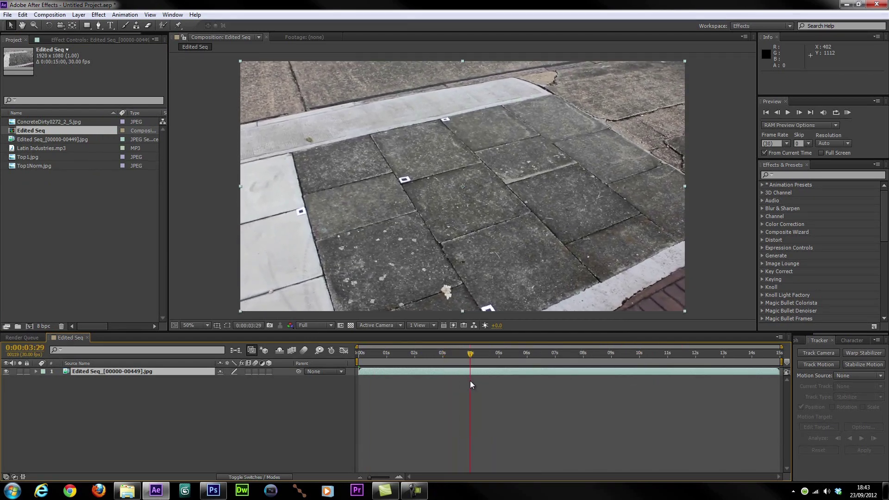
pyautogui.press('n')
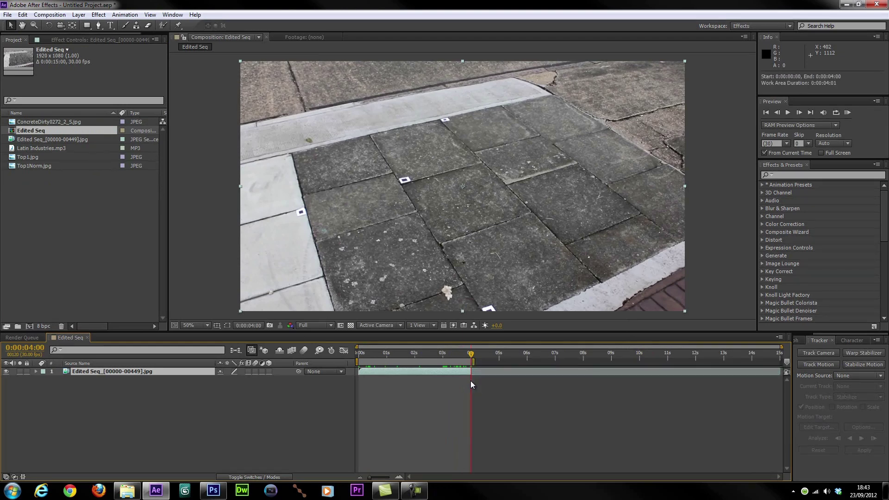
pyautogui.click(50, 14)
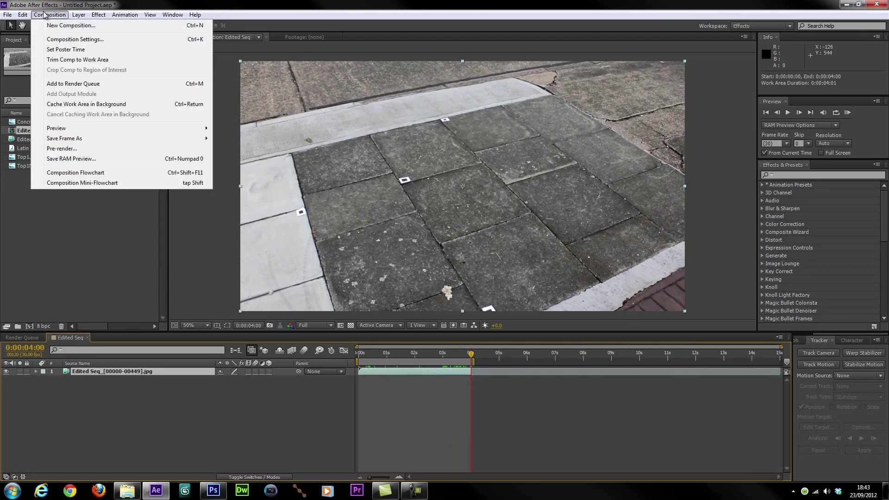
pyautogui.click(77, 59)
# Inspect the pavement and kerb up close, refit the frame, review the opening frames, then start Track Camera.
pyautogui.click(385, 357)
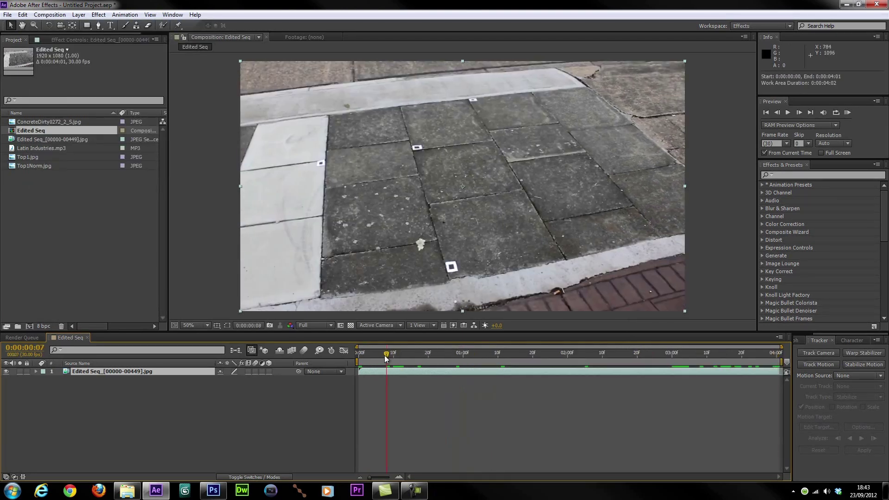
pyautogui.scroll(2, 507, 222)
pyautogui.moveTo(466, 269); pyautogui.dragTo(493, 185)
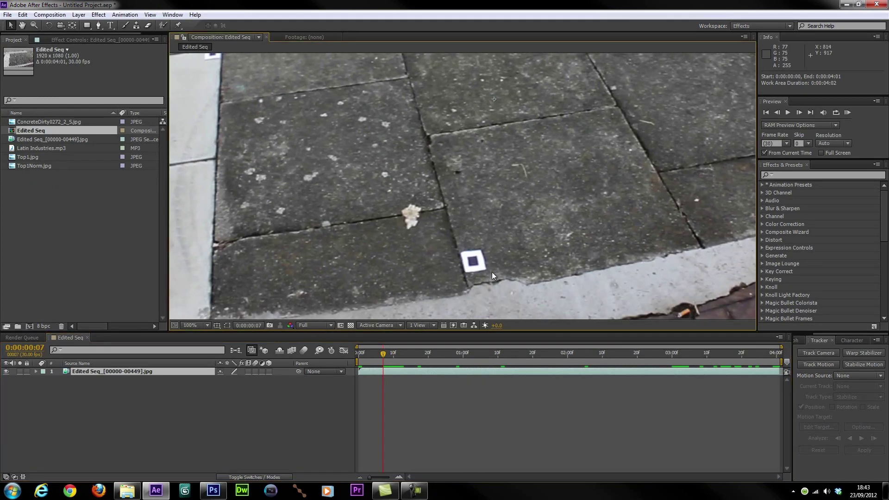
pyautogui.moveTo(491, 271); pyautogui.dragTo(460, 174)
pyautogui.scroll(-2, 499, 171)
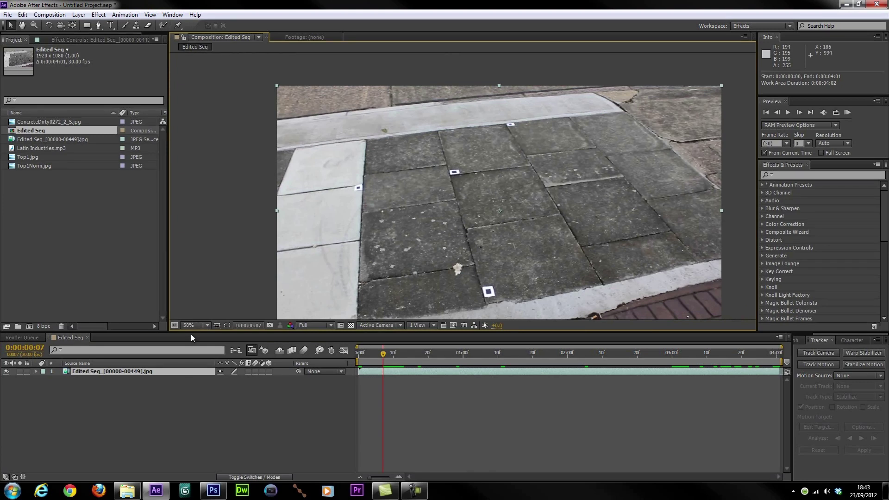
pyautogui.click(194, 325)
pyautogui.click(208, 172)
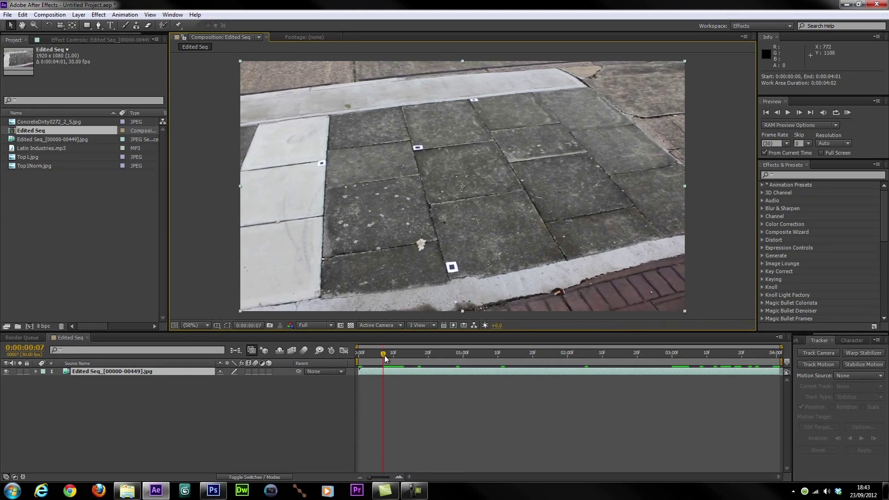
pyautogui.moveTo(385, 358); pyautogui.dragTo(426, 372)
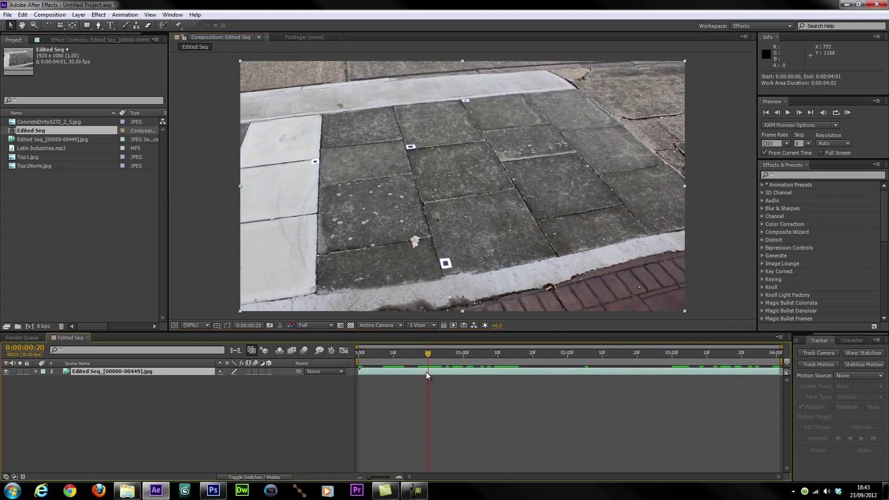
pyautogui.click(819, 352)
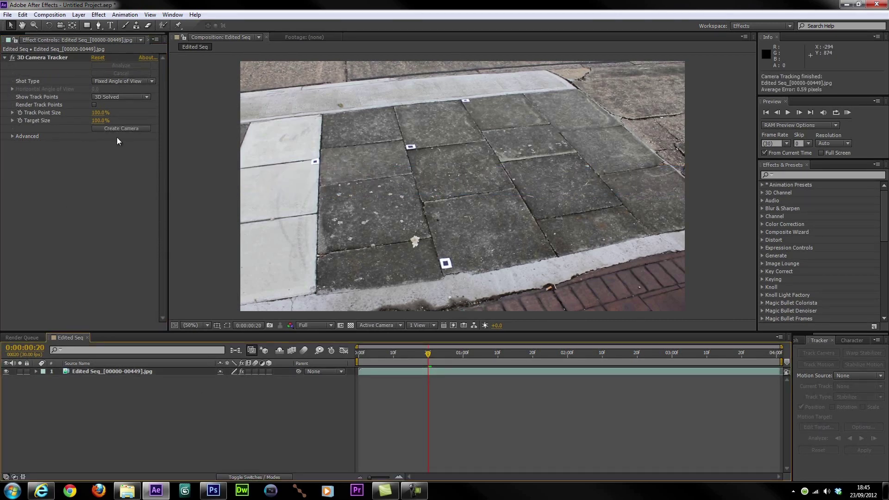
# Show the solved track points (0.59 px error), check them across later frames, and pick one on the upper slab.
pyautogui.click(57, 57)
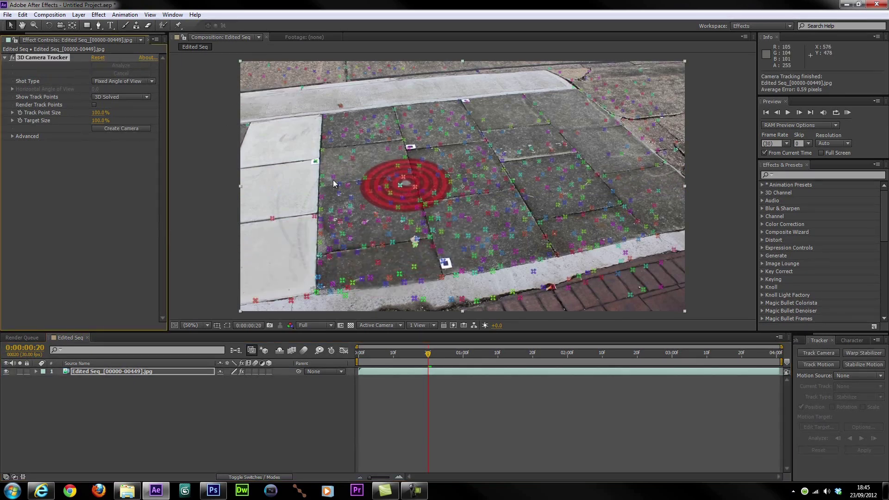
pyautogui.moveTo(430, 361); pyautogui.dragTo(391, 353)
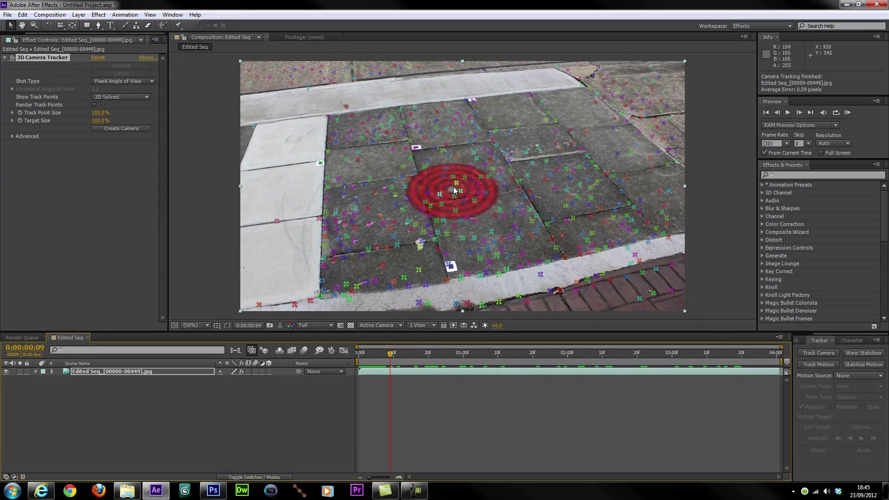
pyautogui.click(416, 151)
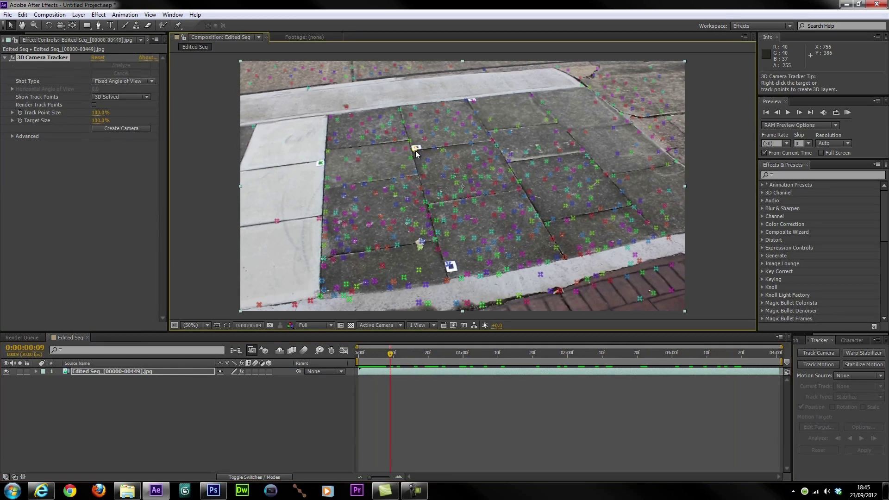
# Add six more track points to the selection and create 7 Nulls and Camera from them.
pyautogui.keyDown('shift'); pyautogui.click(492, 140); pyautogui.keyUp('shift')
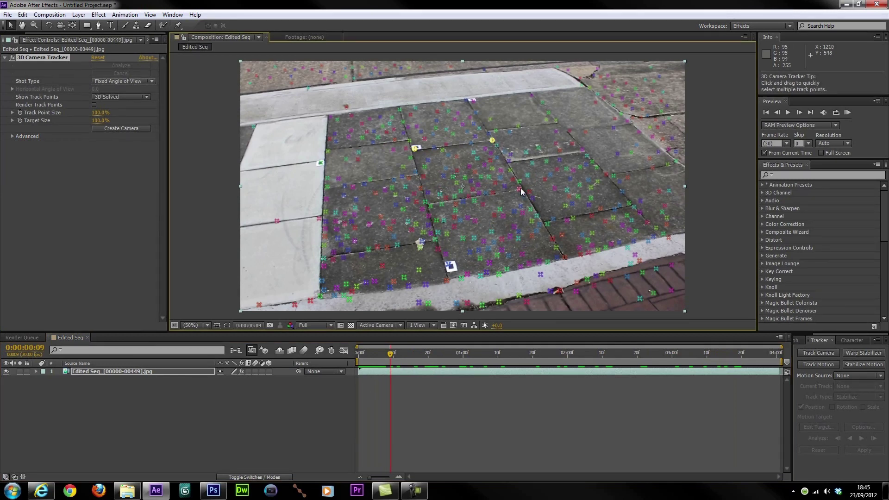
pyautogui.keyDown('shift'); pyautogui.click(519, 189); pyautogui.keyUp('shift')
pyautogui.keyDown('shift'); pyautogui.click(426, 203); pyautogui.keyUp('shift')
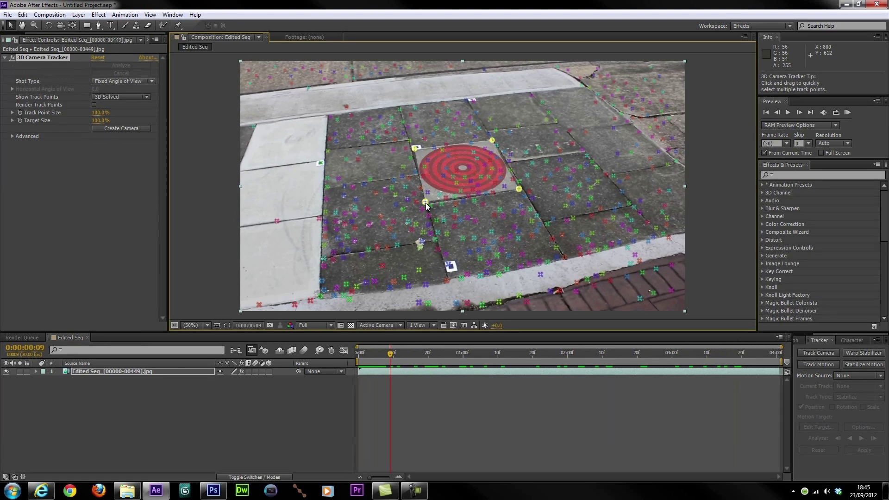
pyautogui.keyDown('shift'); pyautogui.click(449, 268); pyautogui.keyUp('shift')
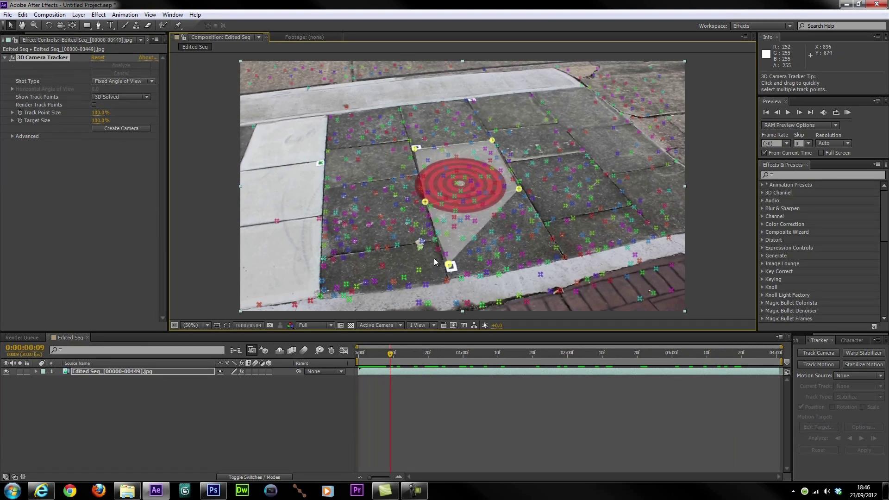
pyautogui.keyDown('shift'); pyautogui.click(320, 164); pyautogui.keyUp('shift')
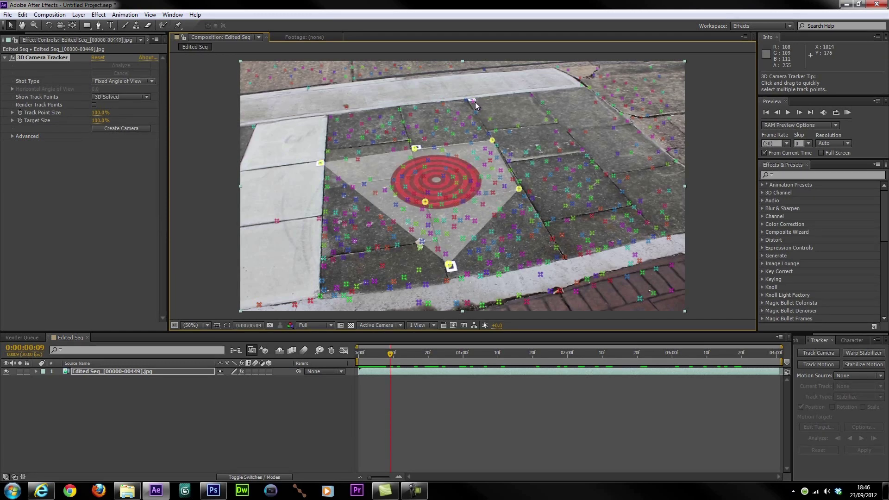
pyautogui.keyDown('shift'); pyautogui.click(474, 102); pyautogui.keyUp('shift')
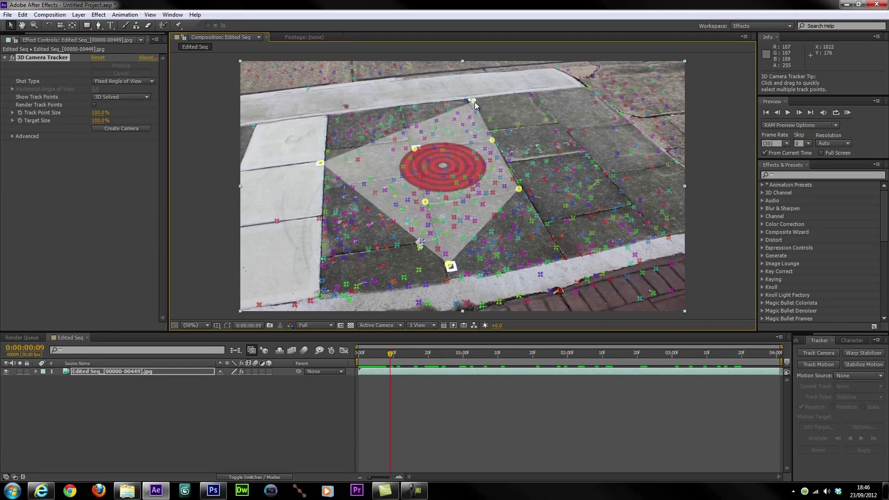
pyautogui.rightClick(474, 102)
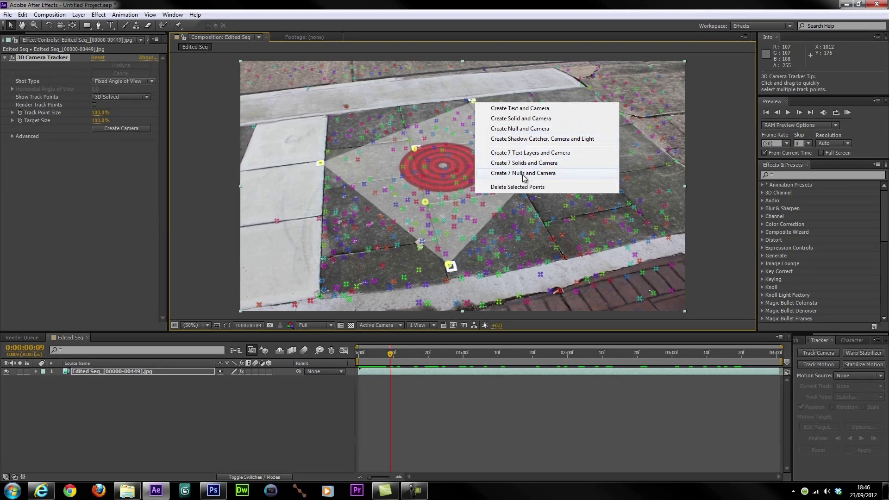
pyautogui.click(545, 175)
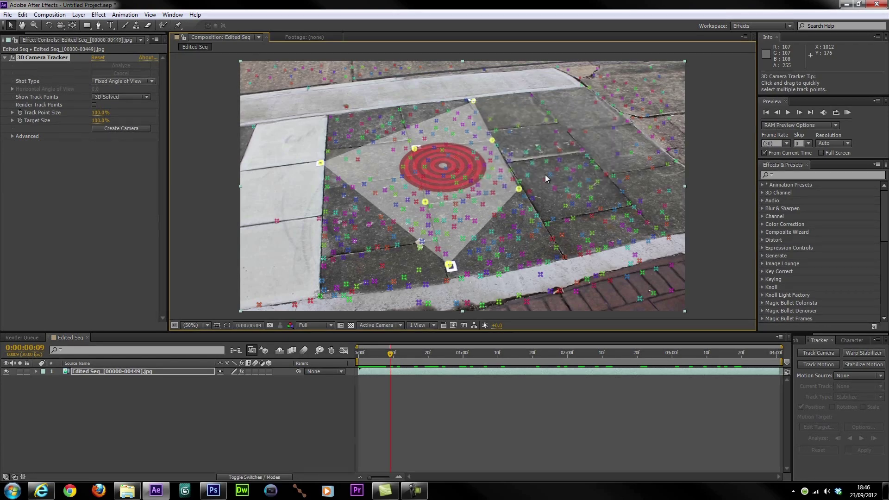
# Select the tracker camera and seven track nulls, and add a new empty layer, Null 1.
pyautogui.click(102, 419)
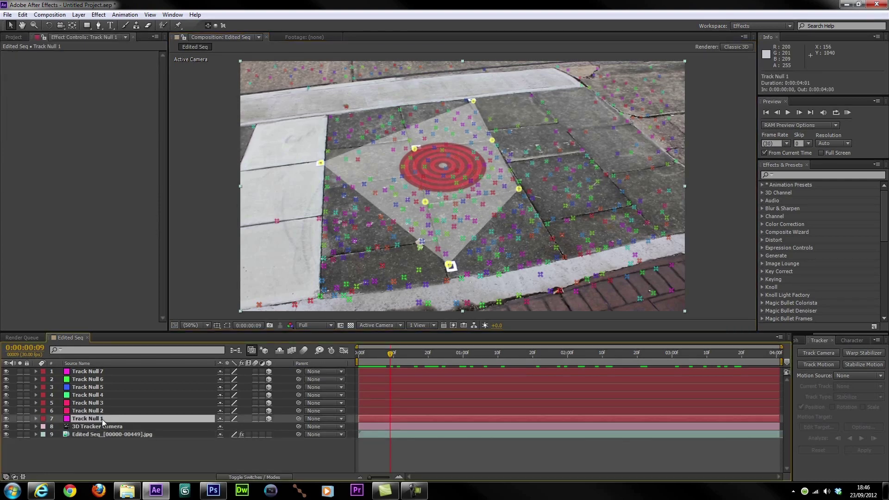
pyautogui.scroll(3, 415, 164)
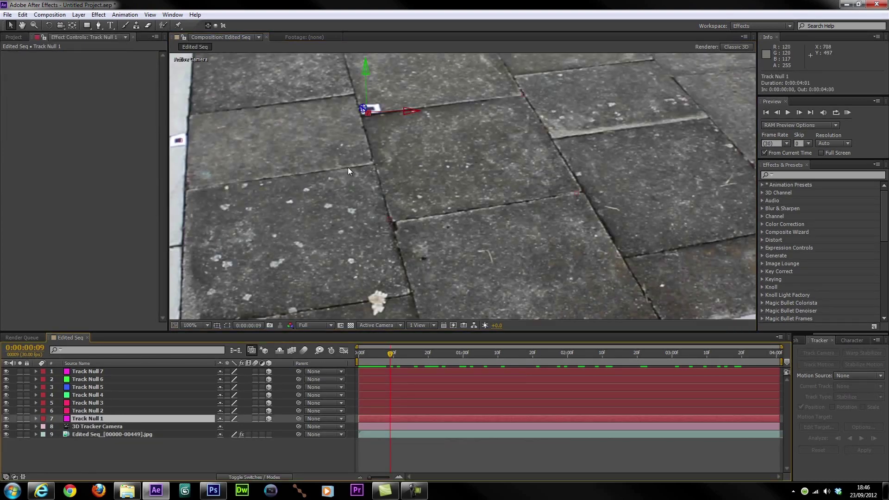
pyautogui.scroll(-3, 358, 178)
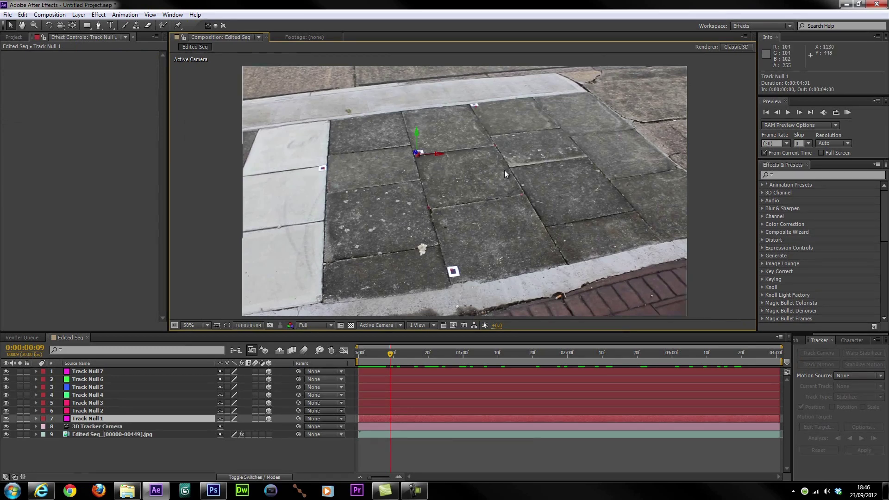
pyautogui.click(105, 426)
pyautogui.keyDown('shift'); pyautogui.click(98, 374); pyautogui.keyUp('shift')
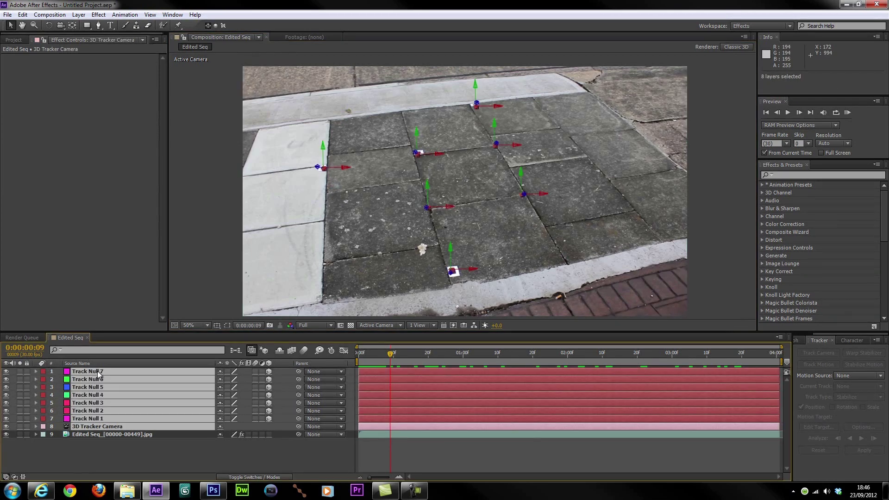
pyautogui.click(80, 16)
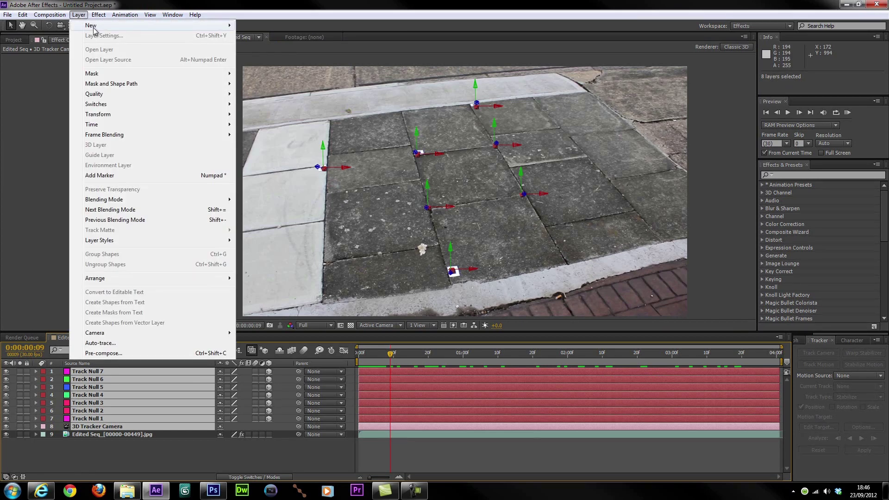
pyautogui.moveTo(208, 25)
pyautogui.click(338, 72)
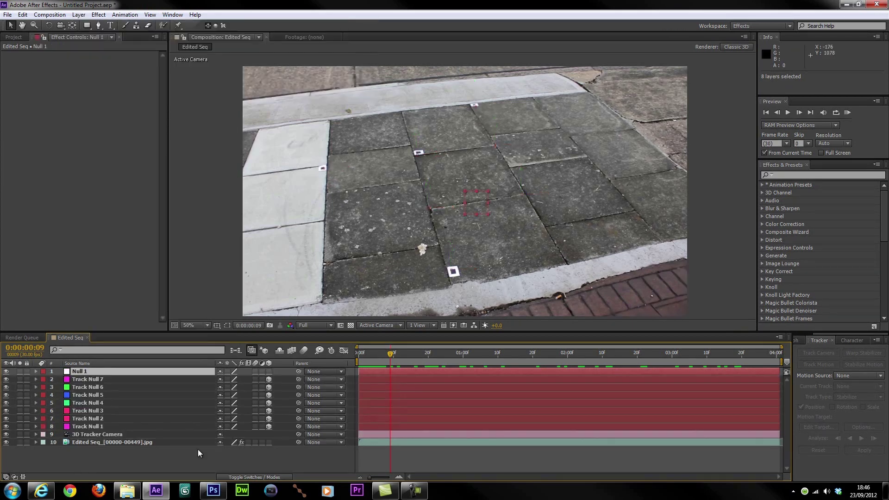
# Parent the track nulls and tracker camera to Null 1, make Null 1 3D, and show its Position.
pyautogui.click(140, 433)
pyautogui.keyDown('shift'); pyautogui.click(117, 380); pyautogui.keyUp('shift')
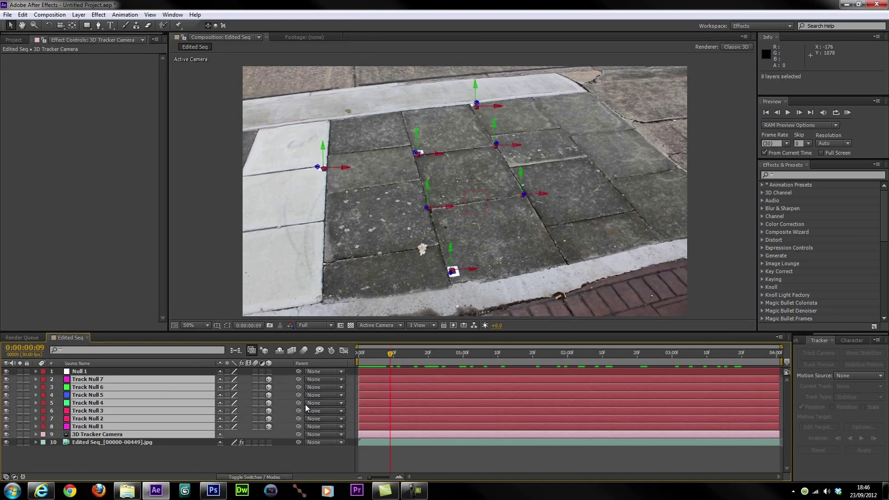
pyautogui.moveTo(300, 404); pyautogui.dragTo(169, 373)
pyautogui.click(169, 373)
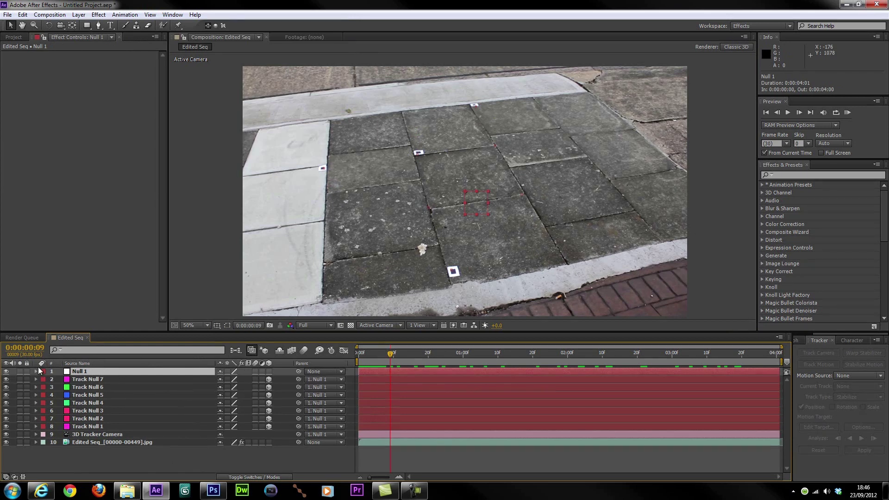
pyautogui.click(269, 371)
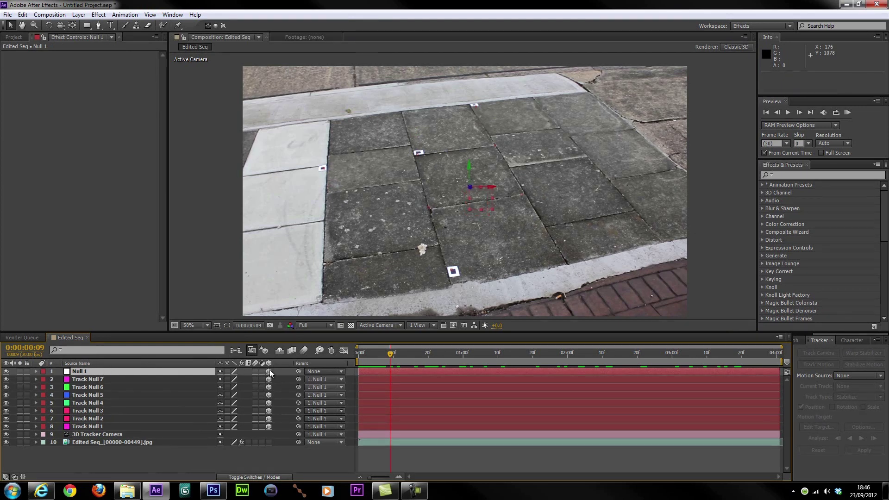
pyautogui.press('p')
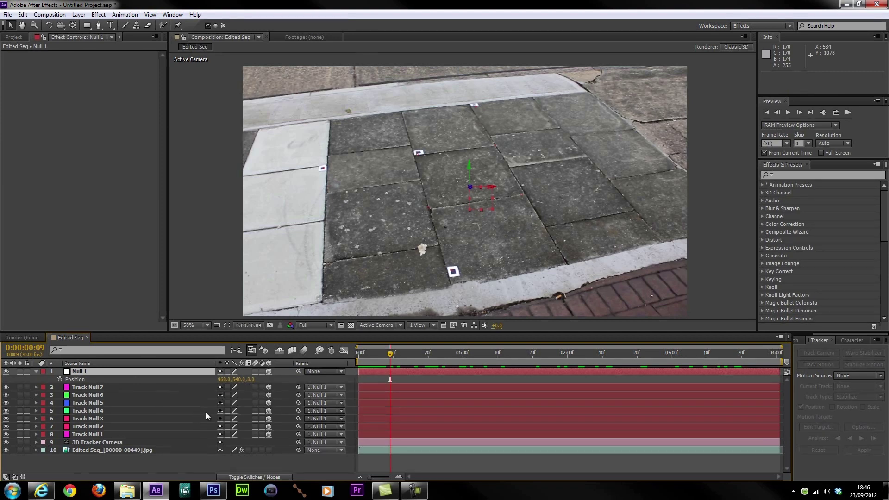
pyautogui.click(103, 387)
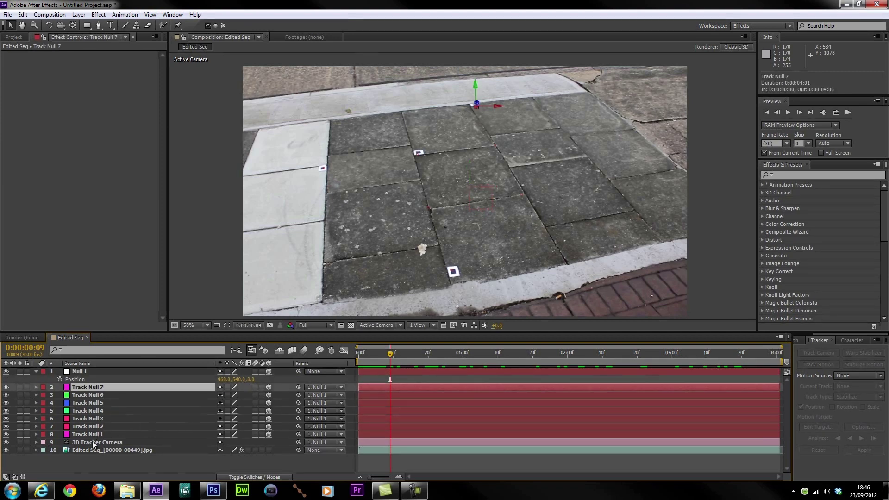
# Switch the viewer to the Top 3D view and zoom out.
pyautogui.click(397, 327)
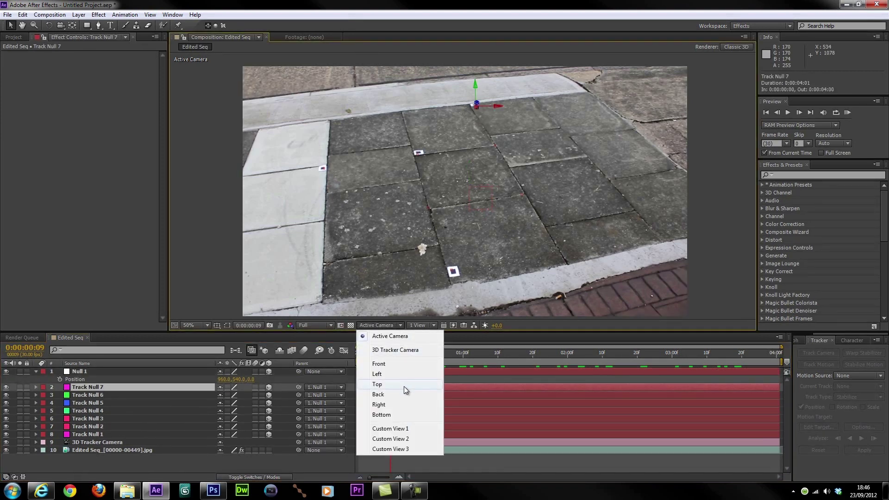
pyautogui.click(403, 387)
pyautogui.scroll(-2, 498, 278)
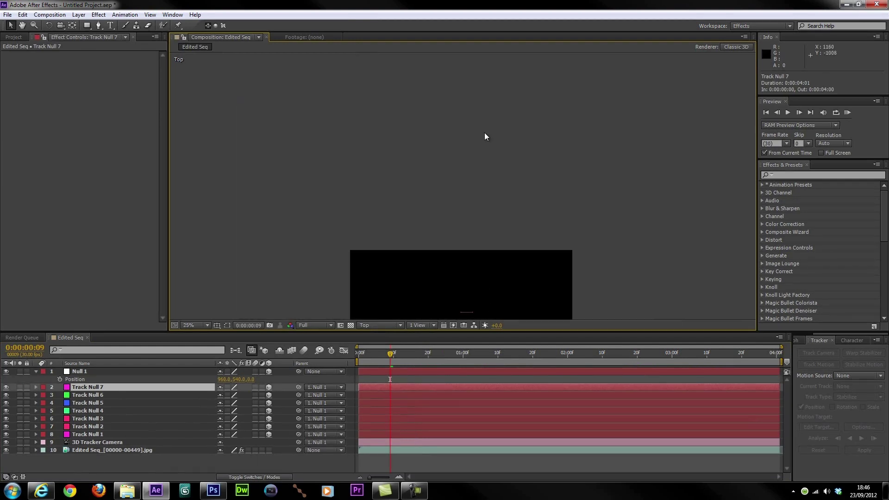
pyautogui.scroll(-2, 484, 132)
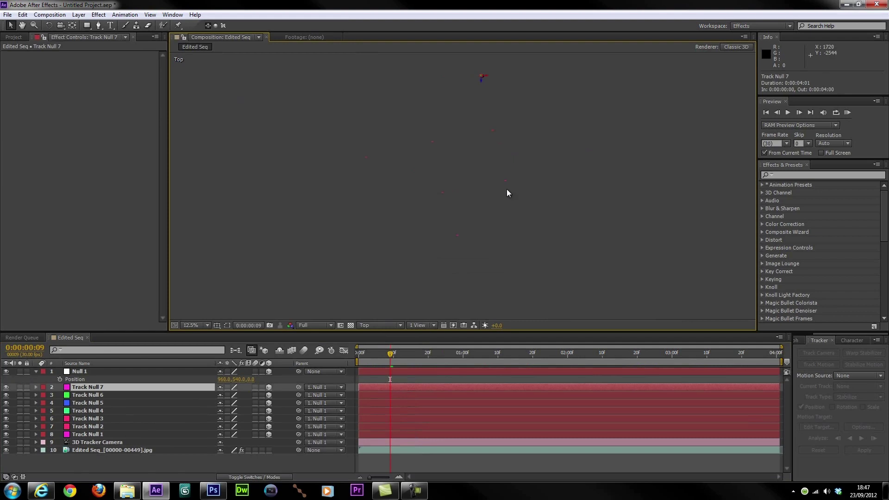
pyautogui.scroll(-1, 504, 171)
pyautogui.scroll(-1, 528, 182)
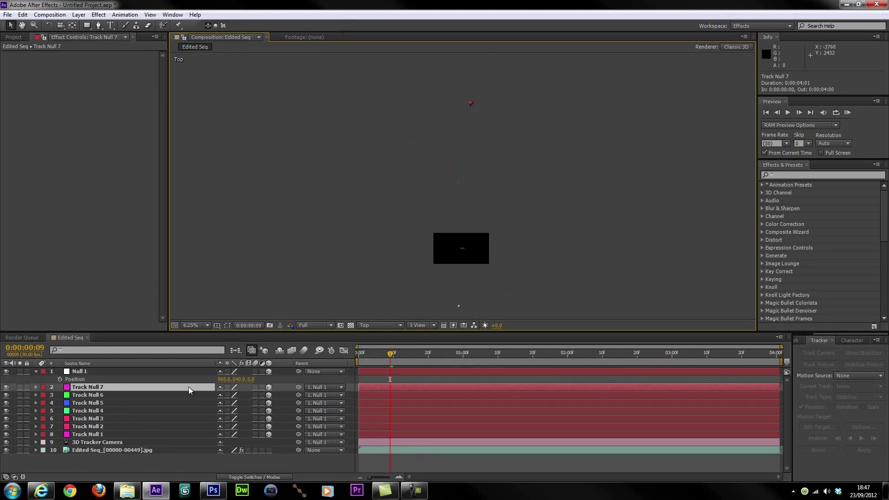
# Scale Null 1 down and bring its Position property back into view.
pyautogui.click(102, 372)
pyautogui.press('s')
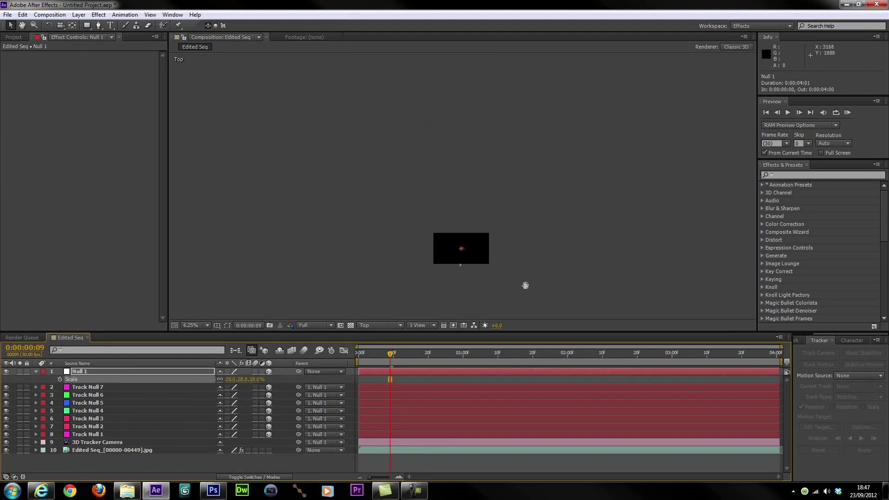
pyautogui.scroll(6, 531, 254)
pyautogui.scroll(-2, 557, 270)
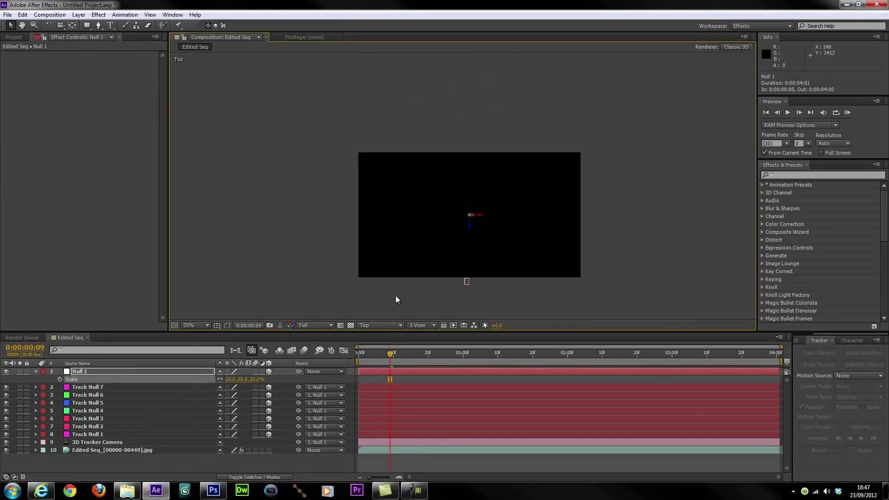
pyautogui.moveTo(236, 379); pyautogui.dragTo(214, 387)
pyautogui.press('p')
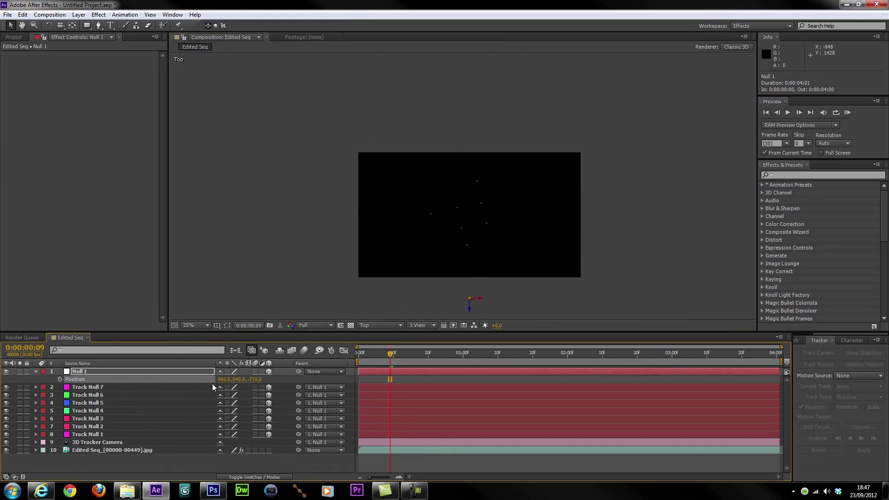
# Turn on Title/Action Safe guides and push Null 1 back to 943, 540, -717.
pyautogui.click(216, 325)
pyautogui.click(248, 336)
pyautogui.scroll(4, 436, 231)
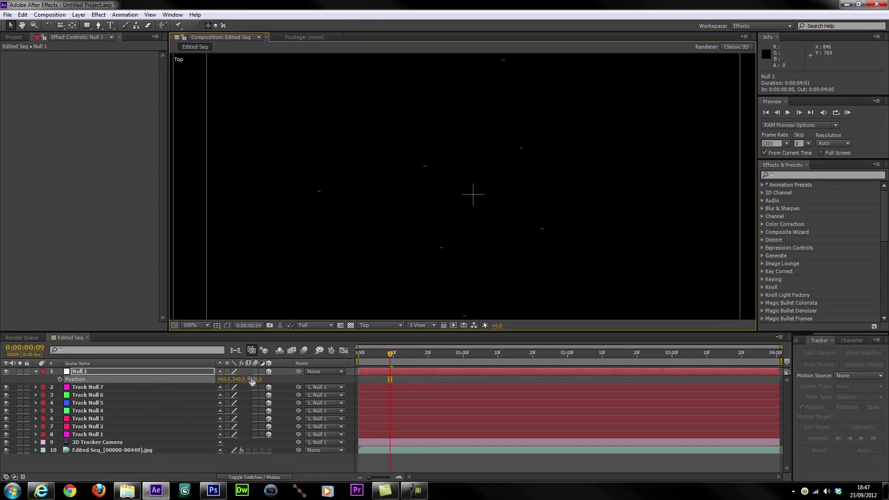
pyautogui.moveTo(255, 379); pyautogui.dragTo(252, 380)
pyautogui.moveTo(428, 238); pyautogui.dragTo(428, 247)
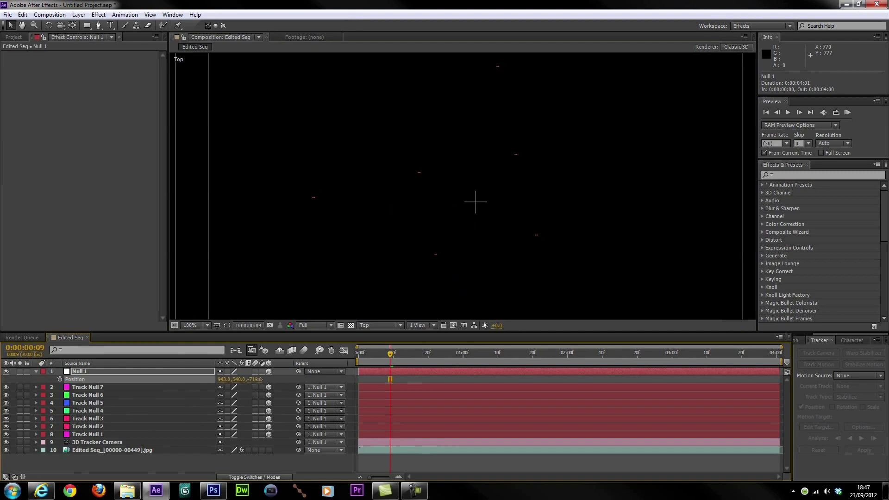
pyautogui.scroll(-2, 518, 232)
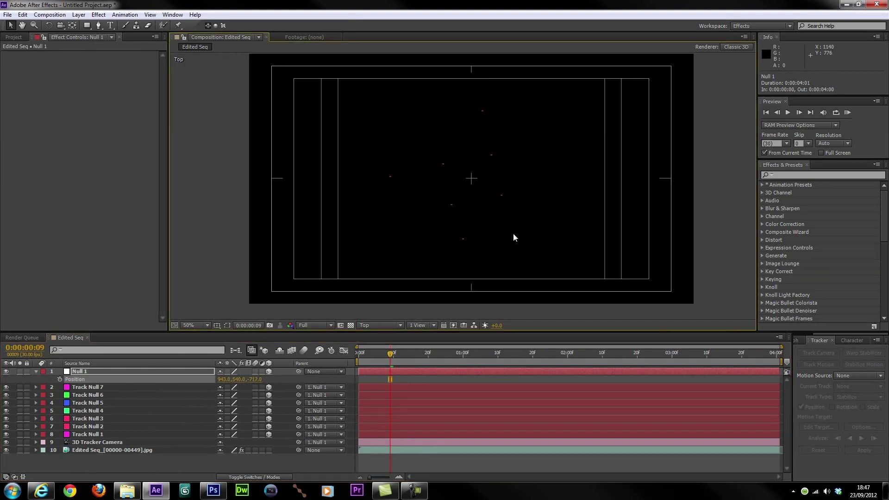
pyautogui.click(379, 325)
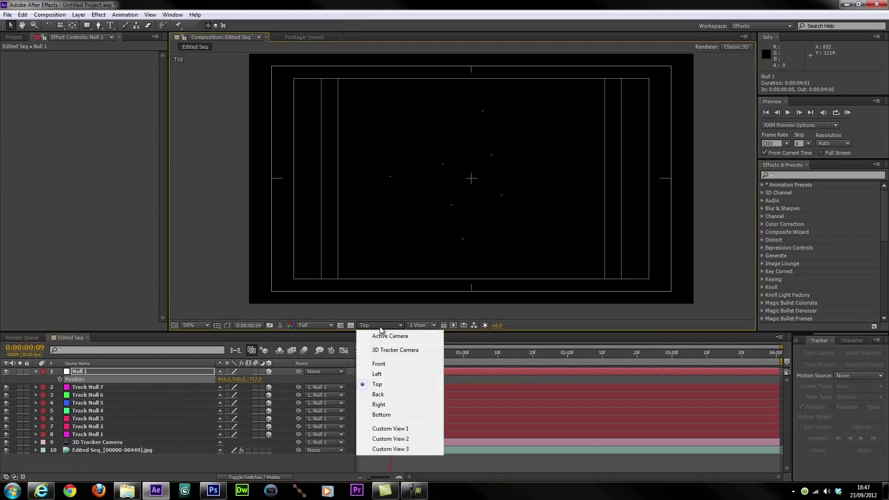
# In the Left view, tilt Null 1 to about -36° X Rotation.
pyautogui.click(384, 376)
pyautogui.moveTo(481, 238); pyautogui.dragTo(530, 251)
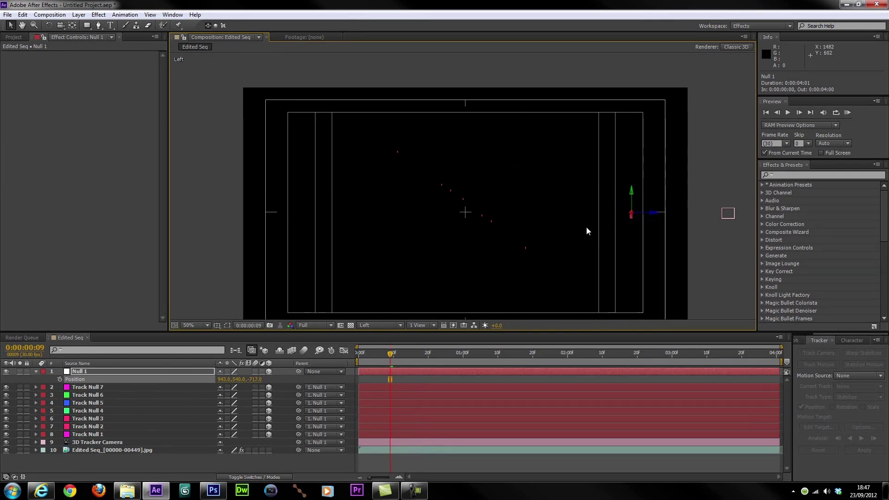
pyautogui.click(117, 375)
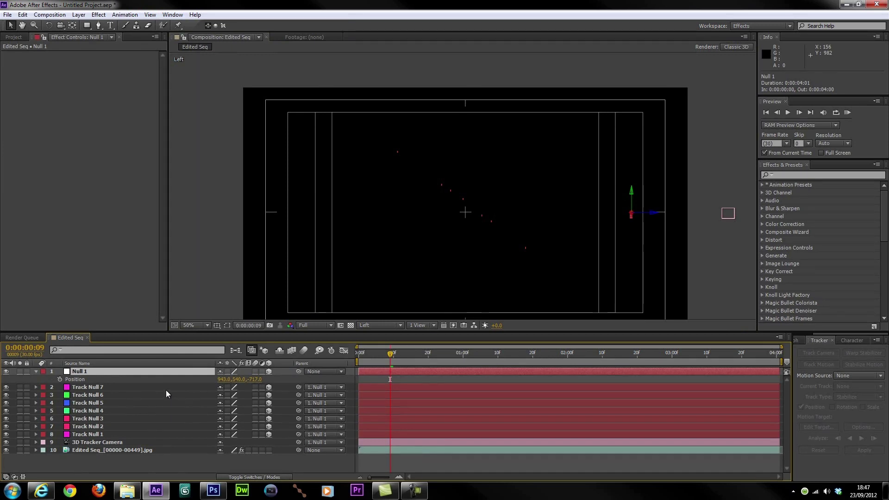
pyautogui.press('r')
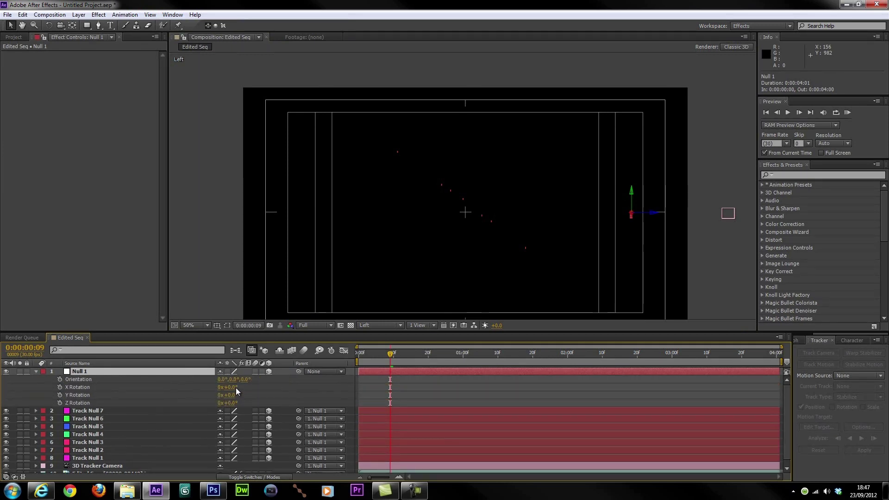
pyautogui.moveTo(235, 388); pyautogui.dragTo(218, 388)
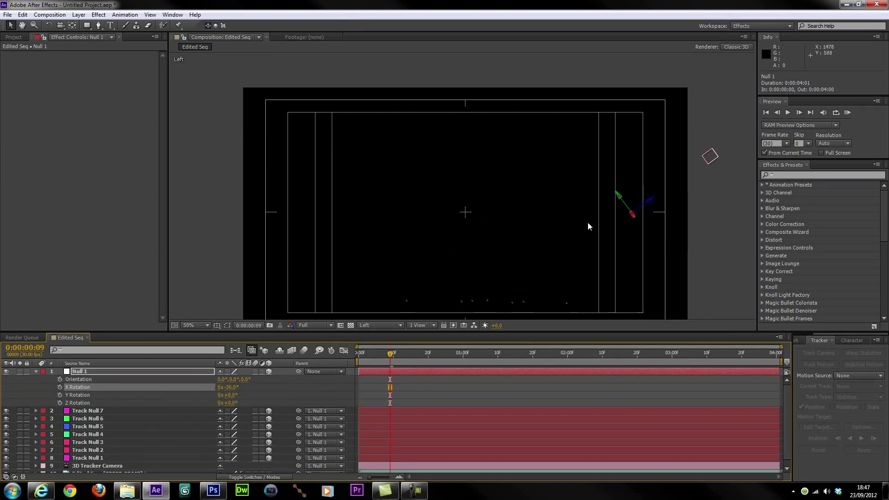
# Nudge Null 1 upward to 943, 157, -557 to level the track points.
pyautogui.click(606, 221)
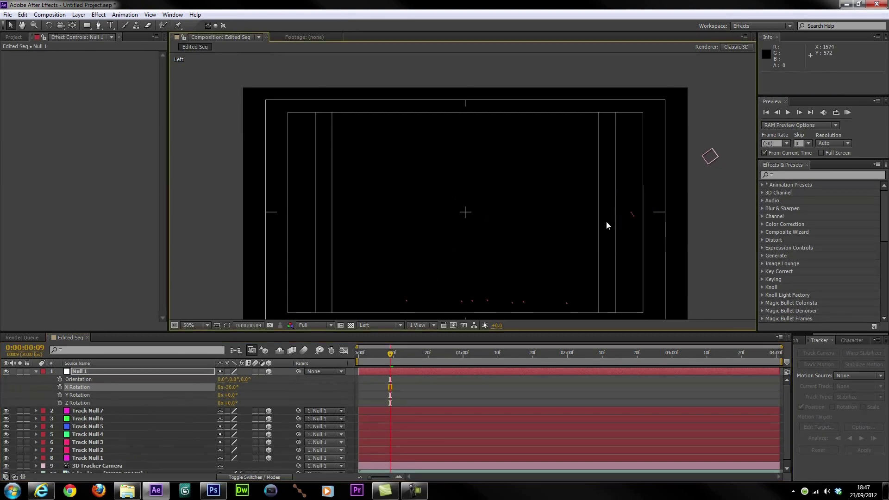
pyautogui.click(118, 372)
pyautogui.press('Up')
pyautogui.press('Up')
pyautogui.press('Up')
pyautogui.press('Up')
pyautogui.press('Up')
pyautogui.press('Up')
pyautogui.press('Up')
pyautogui.press('Up')
pyautogui.press('Up')
pyautogui.press('Up')
pyautogui.press('Up')
pyautogui.press('Up')
pyautogui.press('Up')
pyautogui.press('Up')
pyautogui.press('Up')
pyautogui.press('Up')
pyautogui.press('Up')
pyautogui.press('Up')
pyautogui.press('Up')
pyautogui.press('Up')
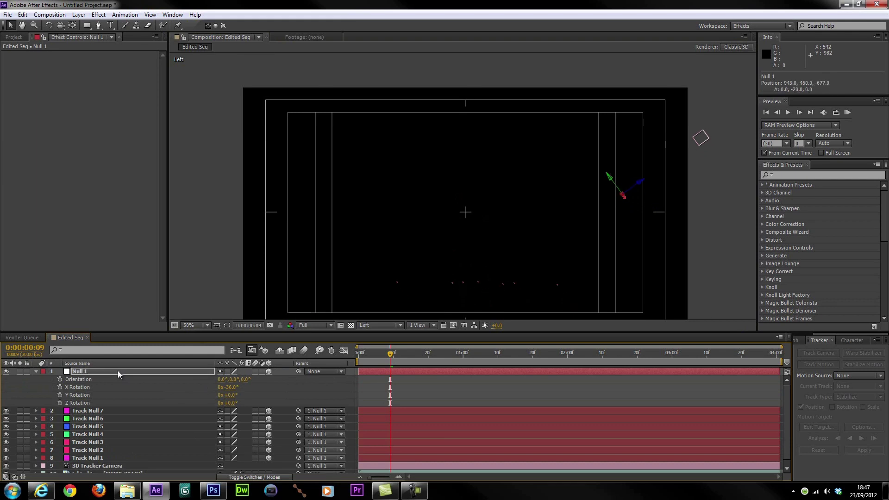
pyautogui.hotkey('shift', 'Up')
pyautogui.hotkey('shift', 'Up')
pyautogui.hotkey('shift', 'Up')
pyautogui.hotkey('shift', 'Up')
pyautogui.hotkey('shift', 'Up')
pyautogui.hotkey('shift', 'Up')
pyautogui.hotkey('shift', 'Up')
pyautogui.hotkey('shift', 'Up')
pyautogui.hotkey('shift', 'Up')
pyautogui.hotkey('shift', 'Up')
pyautogui.hotkey('shift', 'Up')
pyautogui.hotkey('shift', 'Up')
pyautogui.hotkey('shift', 'Up')
pyautogui.hotkey('shift', 'Up')
pyautogui.hotkey('shift', 'Up')
pyautogui.hotkey('shift', 'Up')
pyautogui.hotkey('shift', 'Up')
pyautogui.hotkey('shift', 'Up')
pyautogui.hotkey('shift', 'Up')
pyautogui.hotkey('shift', 'Up')
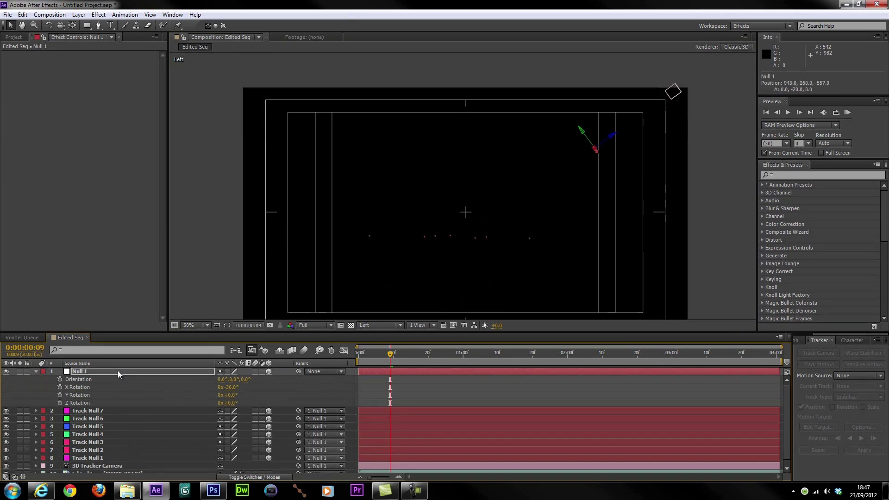
pyautogui.scroll(2, 485, 184)
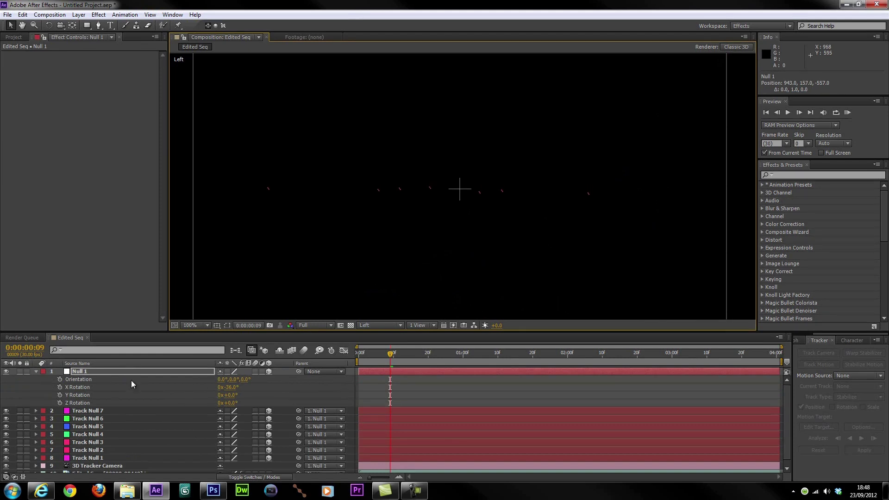
# Enlarge the Scale of Track Null 1 through Track Null 7.
pyautogui.click(104, 409)
pyautogui.scroll(-1, 105, 411)
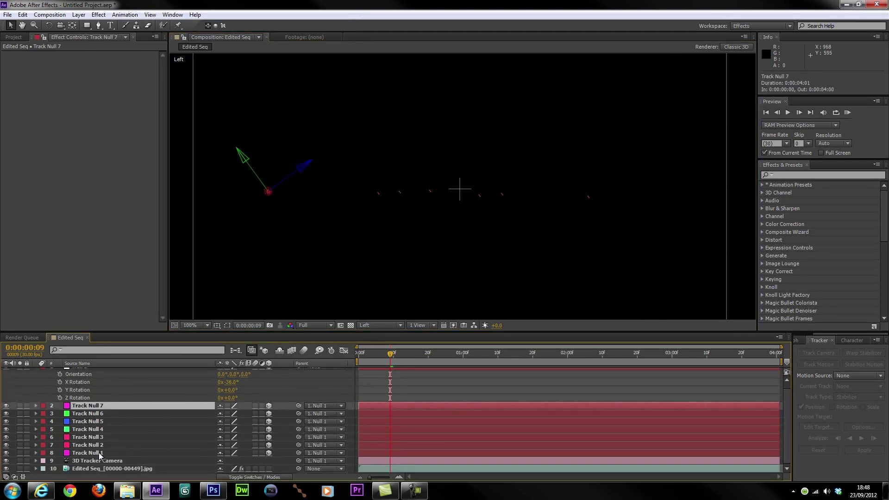
pyautogui.keyDown('shift'); pyautogui.click(99, 453); pyautogui.keyUp('shift')
pyautogui.press('s')
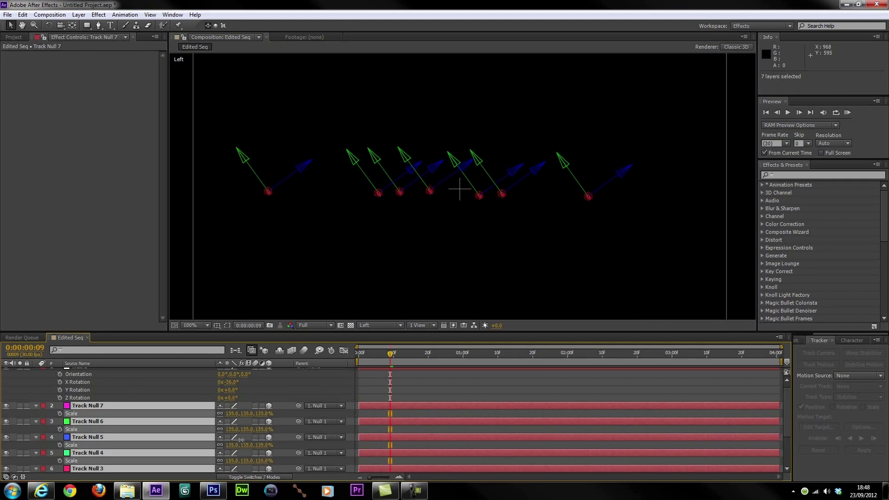
pyautogui.moveTo(259, 429); pyautogui.dragTo(761, 365)
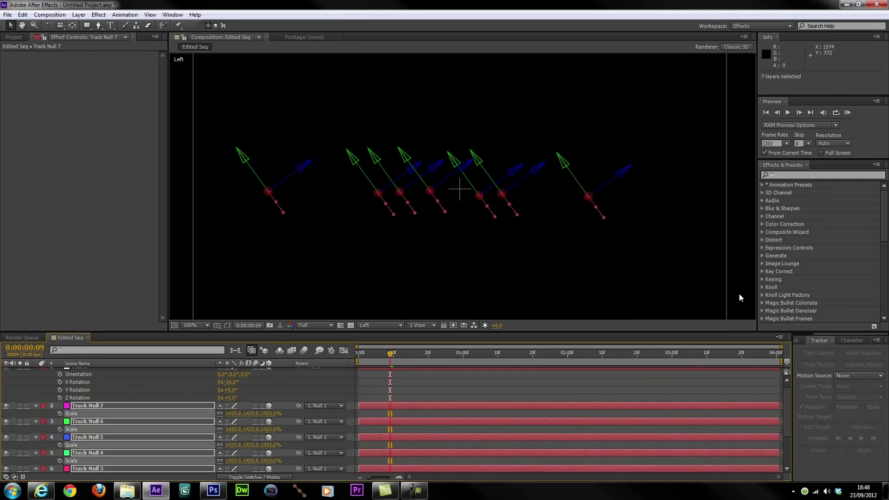
pyautogui.scroll(1, 170, 443)
# Scrub Null 1's X Rotation to about -36° and nudge it up one pixel.
pyautogui.click(134, 373)
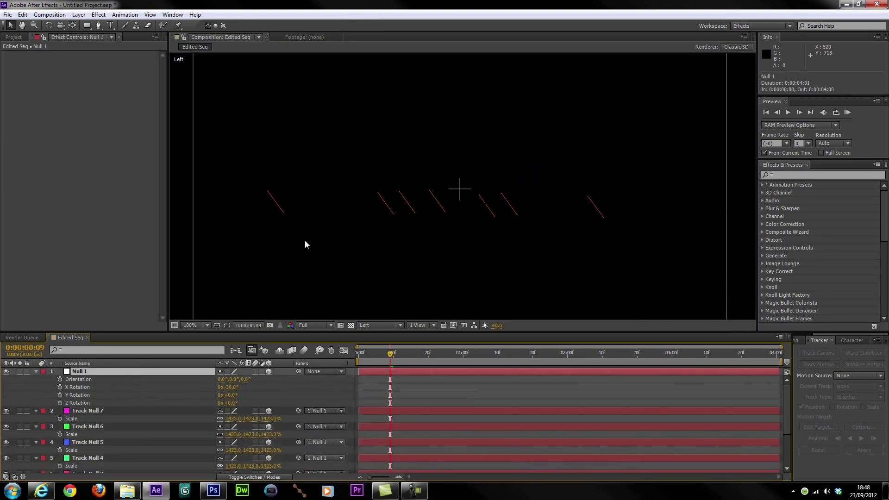
pyautogui.moveTo(228, 387); pyautogui.dragTo(230, 386)
pyautogui.press('Return')
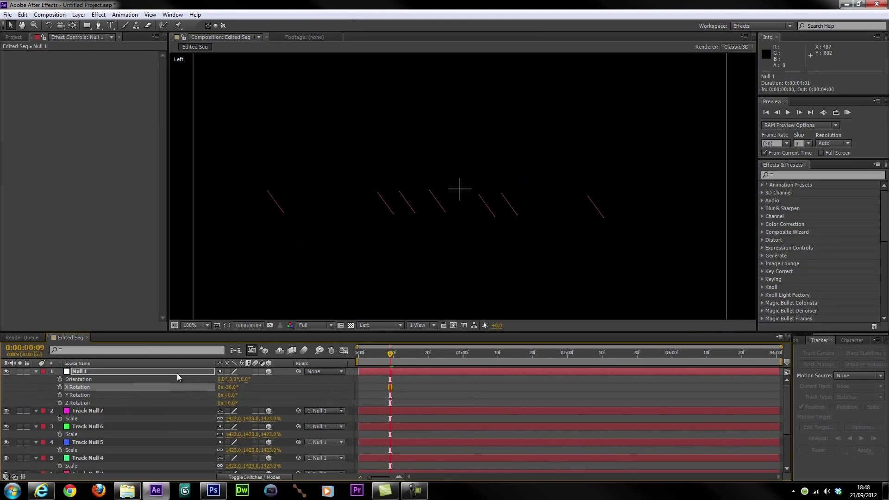
pyautogui.press('Return')
pyautogui.press('Up')
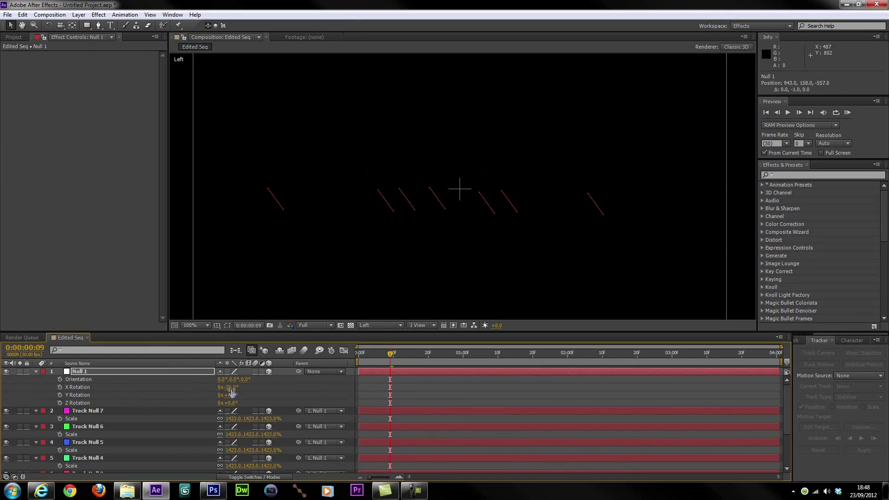
# Enter exact X Rotation values, settling on -36.5° after undoing -65°, and nudge Null 1 slightly.
pyautogui.click(232, 387)
pyautogui.press('Return')
pyautogui.hotkey('ctrl', 'z')
pyautogui.click(232, 387)
pyautogui.press('Return')
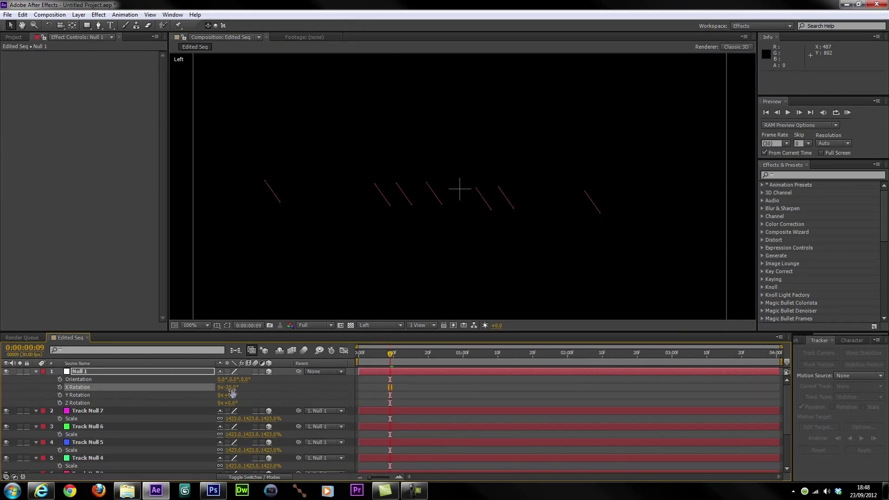
pyautogui.click(232, 388)
pyautogui.write('-36.5')
pyautogui.press('Return')
pyautogui.press('Right')
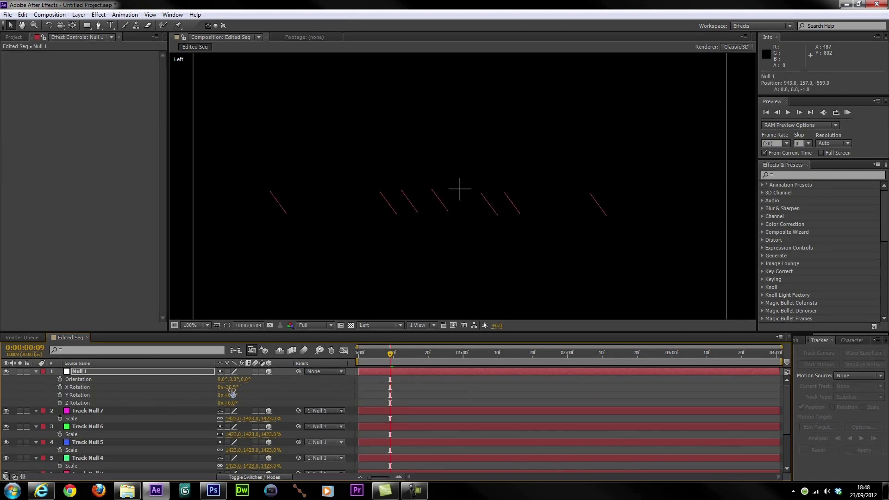
pyautogui.click(383, 325)
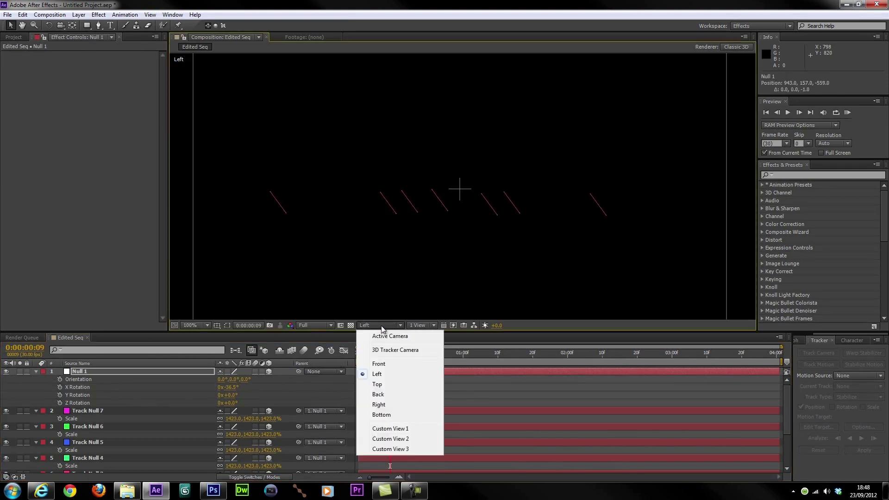
# In the Front view, nudge Null 1 upward to align the nulls.
pyautogui.click(378, 364)
pyautogui.click(113, 369)
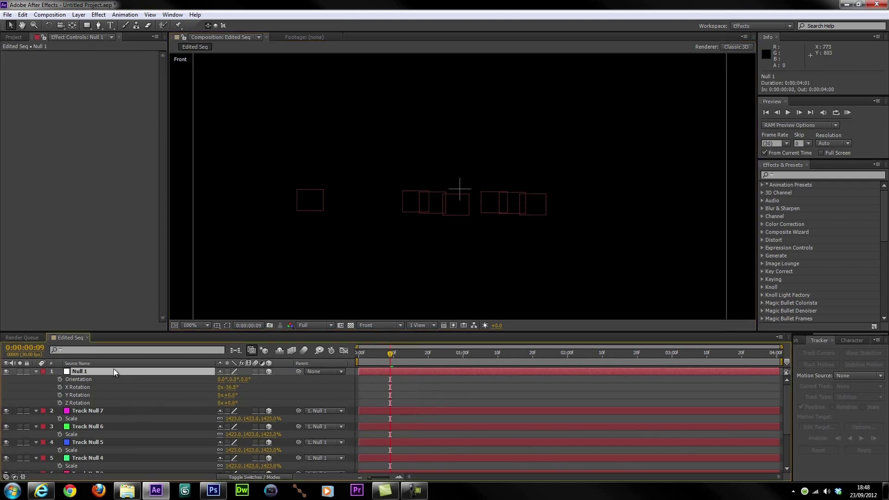
pyautogui.press('Up')
pyautogui.press('Up')
pyautogui.press('Up')
pyautogui.press('Up')
pyautogui.press('Up')
pyautogui.press('Up')
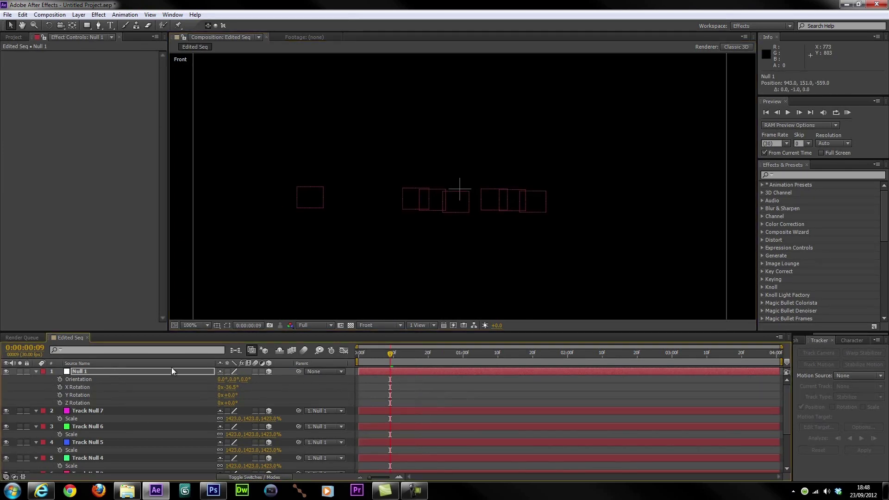
# Return to the Active Camera view, fit the whole frame, and hide the Title/Action Safe guides.
pyautogui.click(385, 325)
pyautogui.click(386, 280)
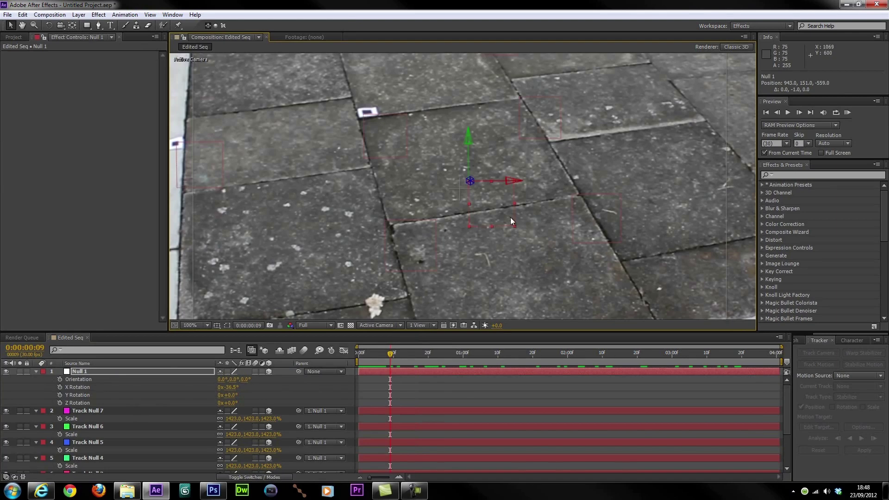
pyautogui.press('Escape')
pyautogui.press('Escape')
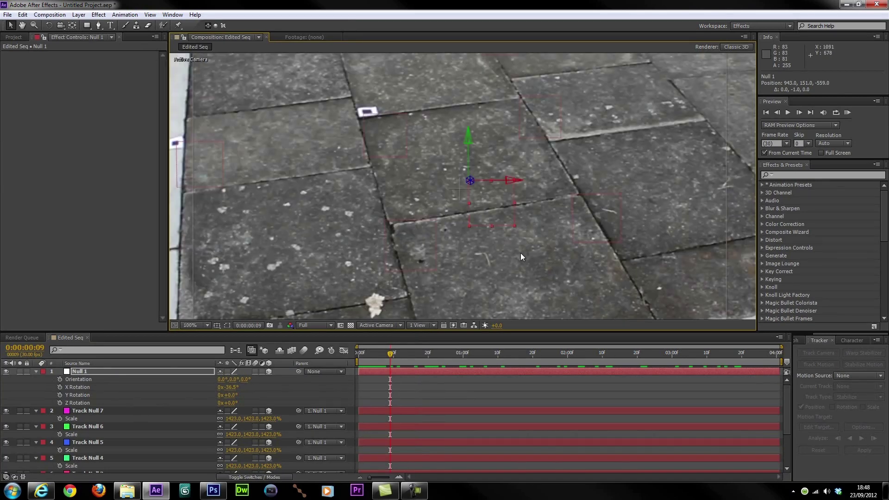
pyautogui.press(',')
pyautogui.press(',')
pyautogui.click(207, 326)
pyautogui.click(197, 171)
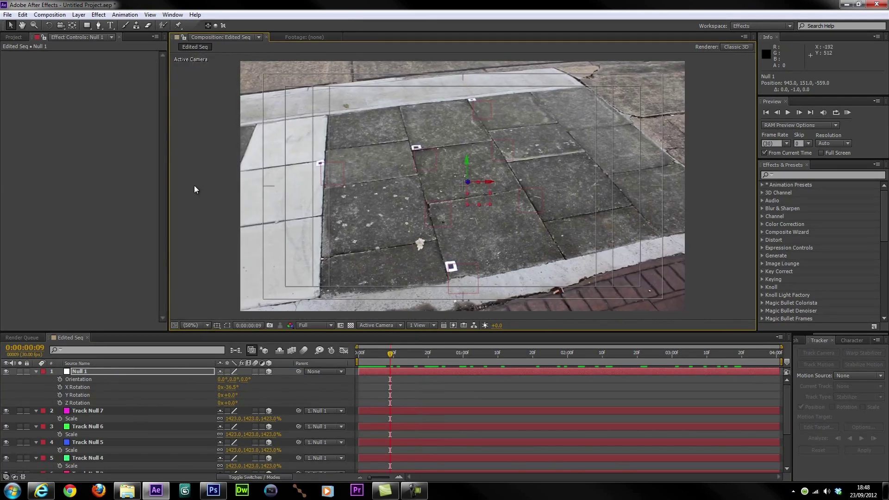
pyautogui.click(193, 188)
pyautogui.click(217, 325)
pyautogui.click(246, 336)
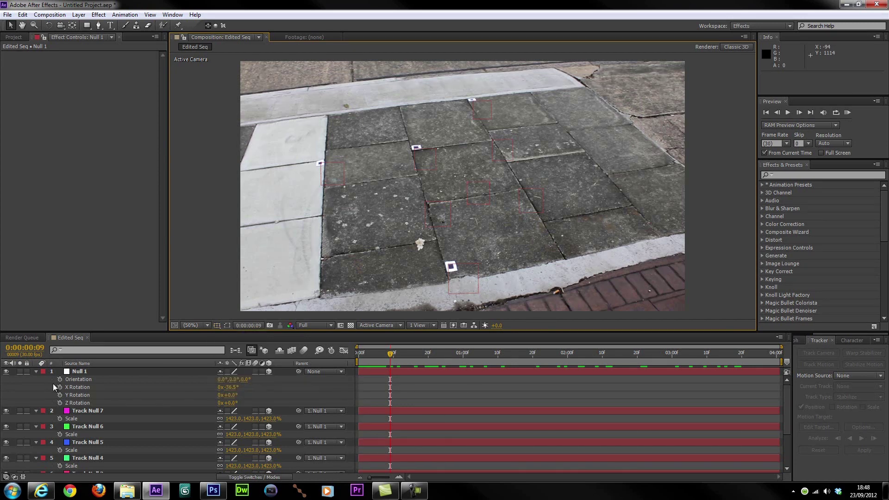
# Collapse the shown properties on every layer.
pyautogui.click(36, 410)
pyautogui.click(36, 371)
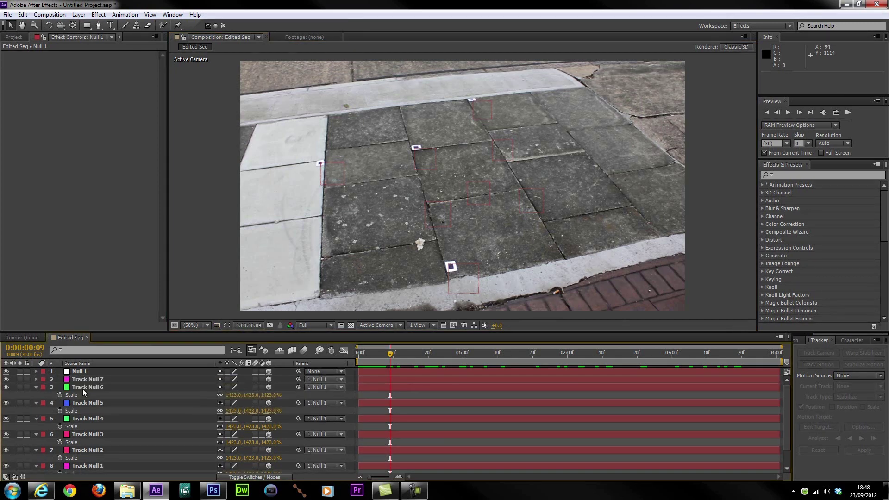
pyautogui.hotkey('ctrl', 'a')
pyautogui.press('s')
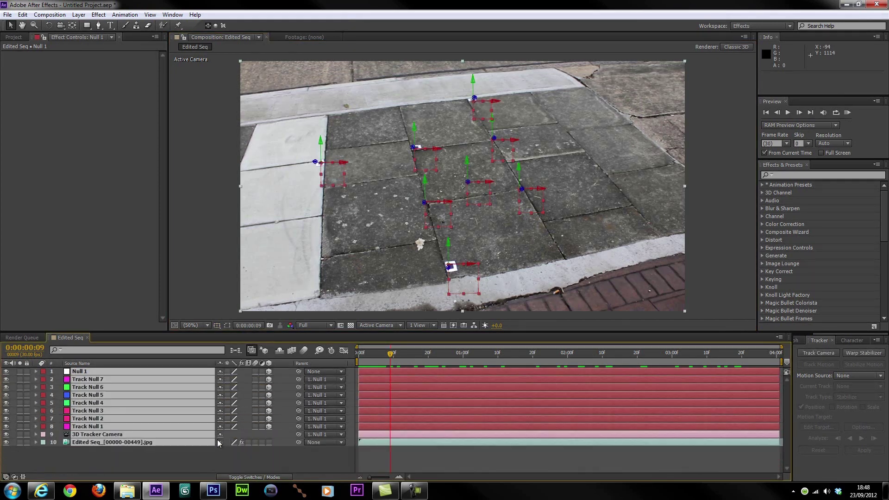
pyautogui.click(214, 465)
# Delete Null 1 and hide the seven track nulls in the viewer.
pyautogui.click(111, 371)
pyautogui.press('Delete')
pyautogui.click(110, 368)
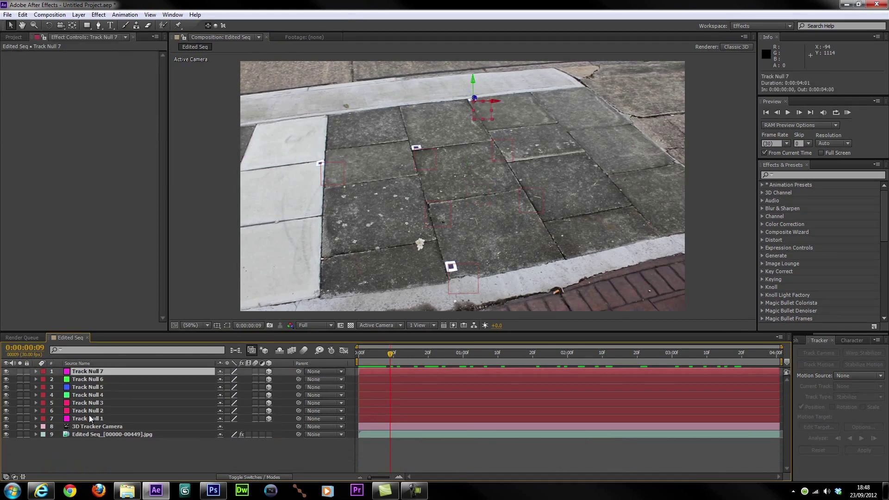
pyautogui.keyDown('shift'); pyautogui.click(89, 418); pyautogui.keyUp('shift')
pyautogui.moveTo(6, 418); pyautogui.dragTo(6, 371)
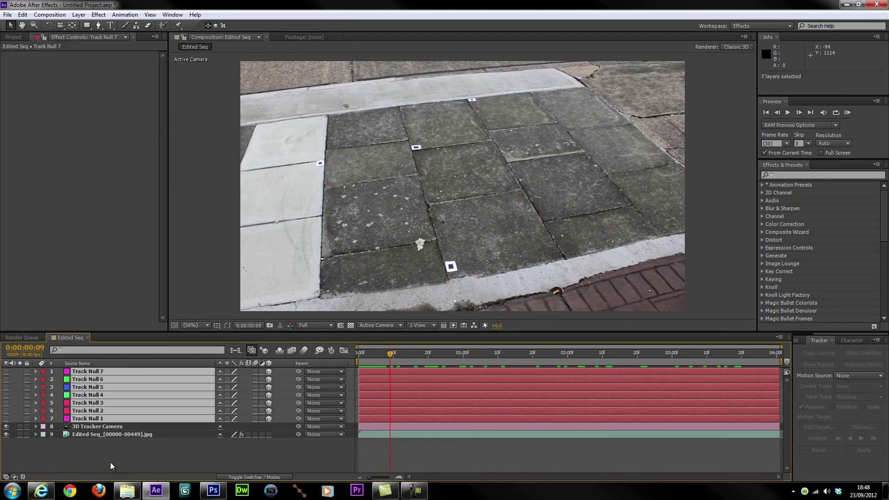
pyautogui.click(110, 462)
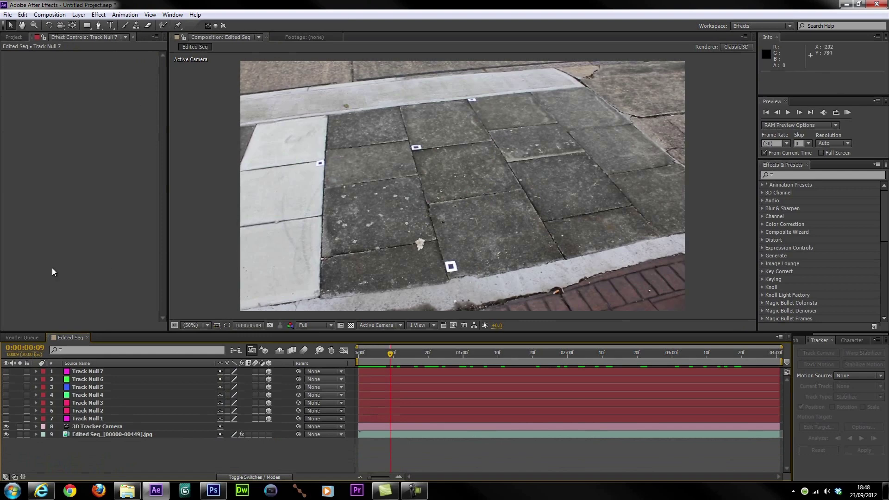
# Create a new solid layer named 'Element'.
pyautogui.click(79, 14)
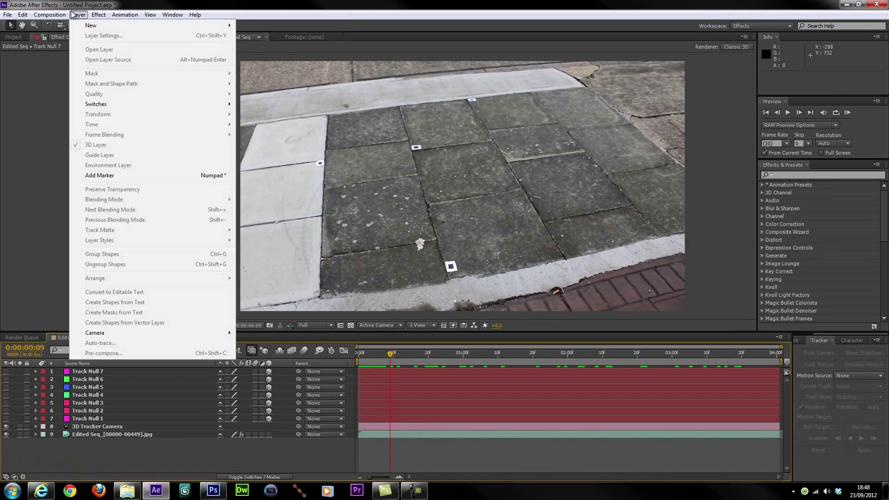
pyautogui.moveTo(88, 27)
pyautogui.click(315, 37)
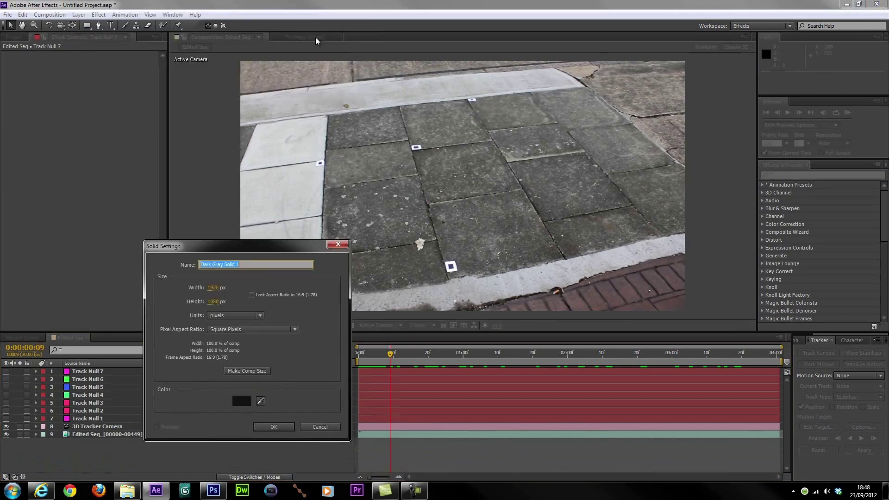
pyautogui.write('Element')
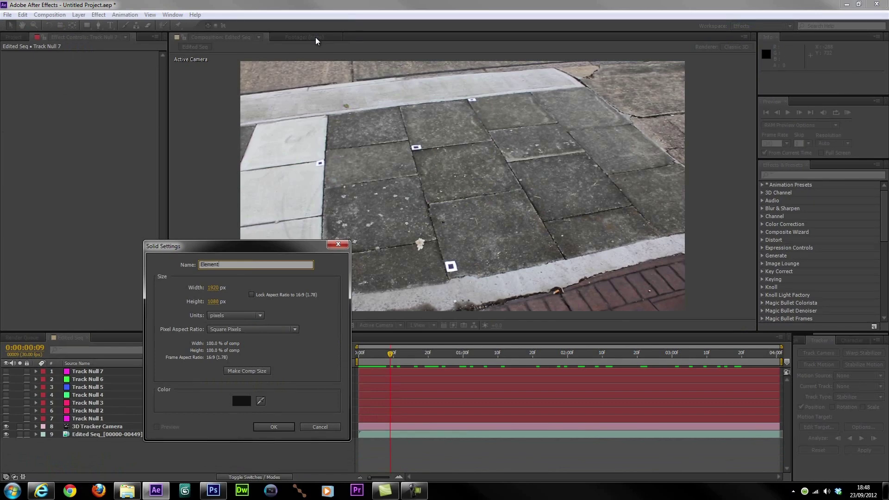
pyautogui.press('Return')
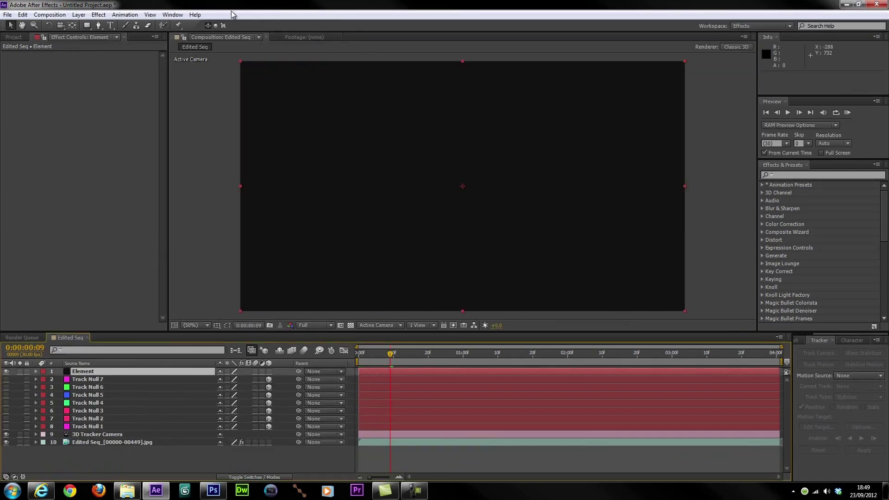
# Apply the Video Copilot Element effect to the solid and open its Scene Setup.
pyautogui.click(98, 15)
pyautogui.moveTo(212, 477)
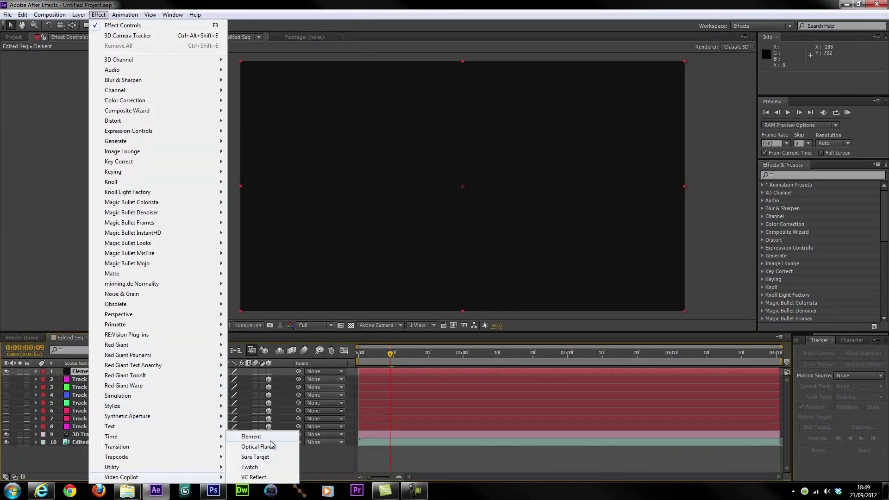
pyautogui.click(251, 437)
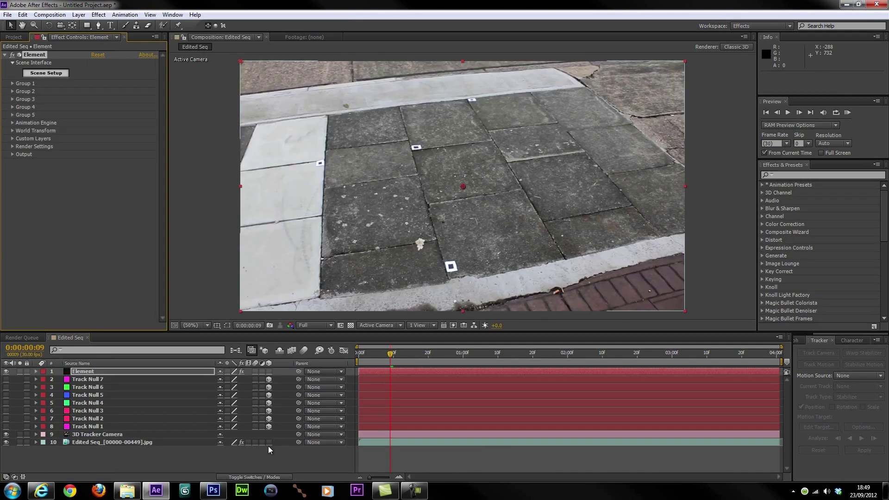
pyautogui.click(47, 73)
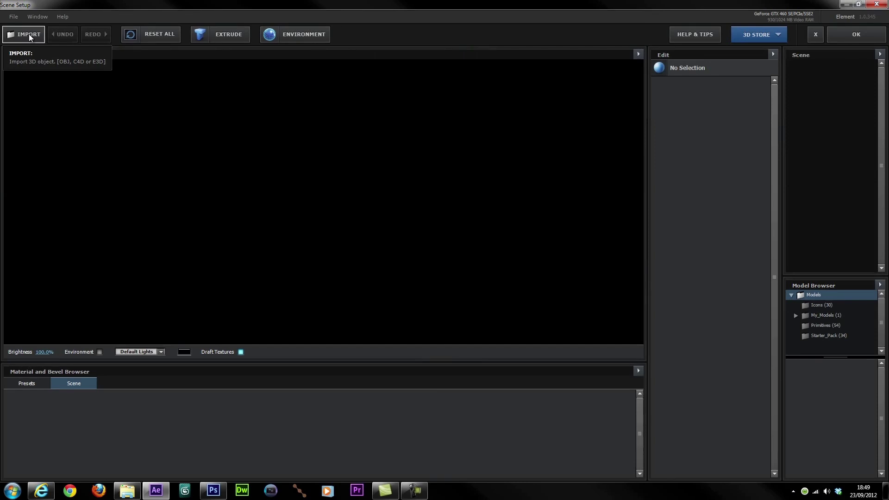
# Import the Slab 1.obj model into the Element scene and orbit it to an angled view.
pyautogui.click(29, 36)
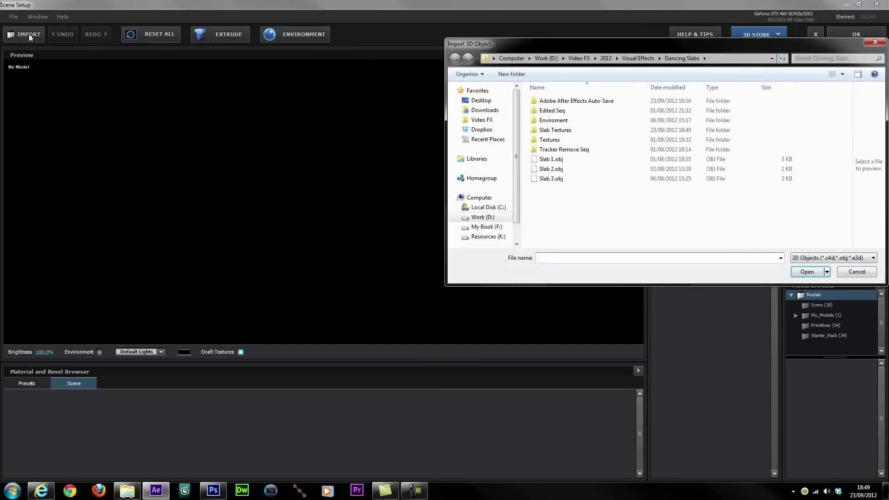
pyautogui.click(557, 159)
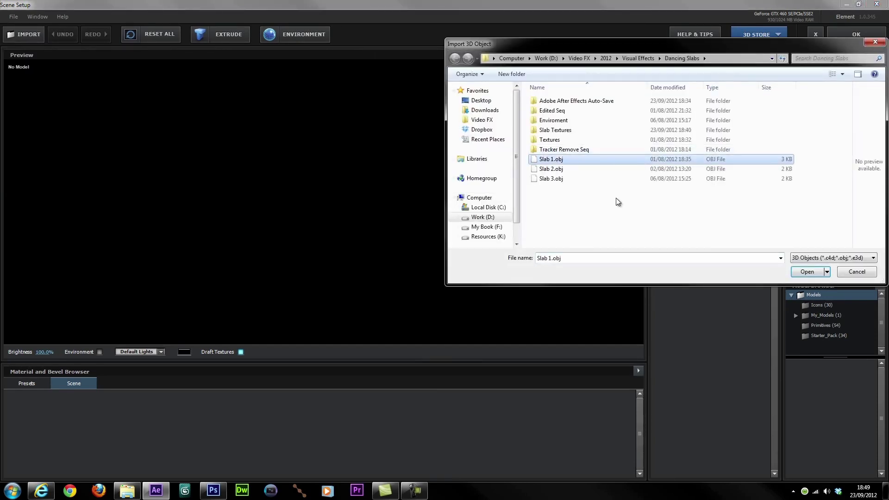
pyautogui.doubleClick(555, 159)
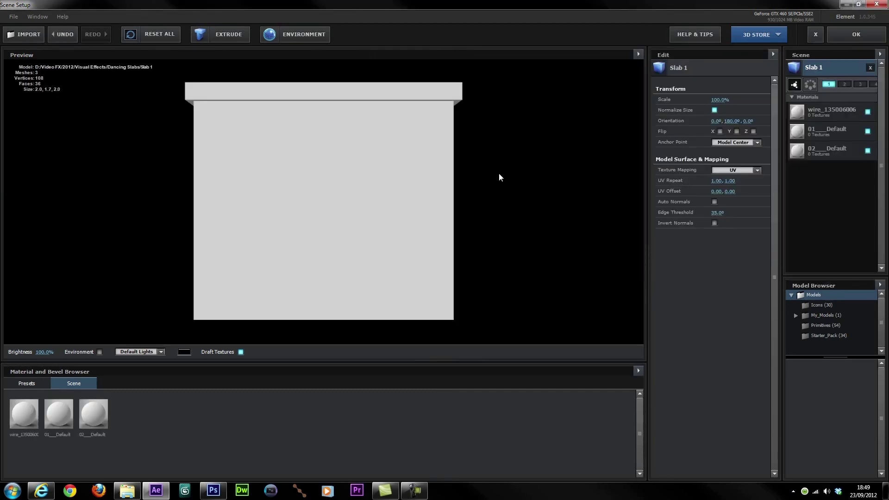
pyautogui.moveTo(494, 187); pyautogui.dragTo(345, 158)
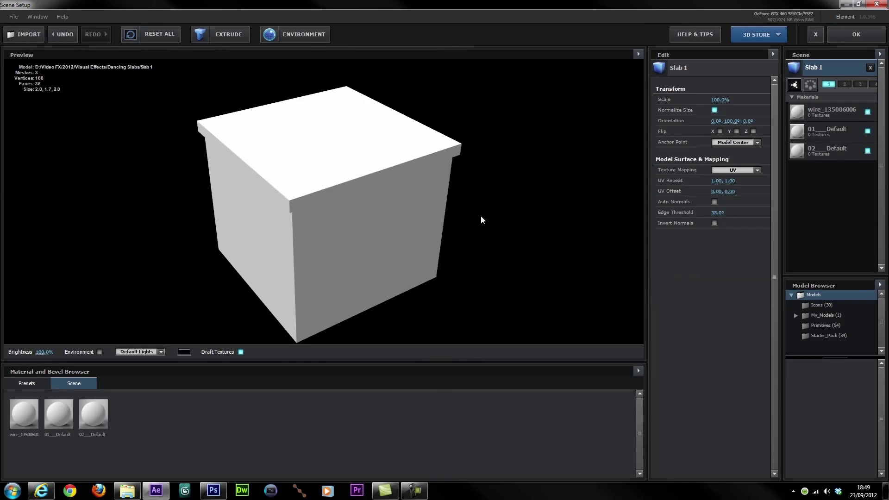
pyautogui.moveTo(481, 218)
pyautogui.mouseDown()
pyautogui.moveTo(480, 197)
pyautogui.moveTo(526, 155)
pyautogui.moveTo(488, 157)
pyautogui.moveTo(471, 185)
pyautogui.moveTo(488, 214)
pyautogui.moveTo(499, 197)
pyautogui.moveTo(495, 213)
pyautogui.mouseUp()
# Check the wire_135006006, 01_Default and 02_Default parts by toggling their visibility.
pyautogui.click(847, 113)
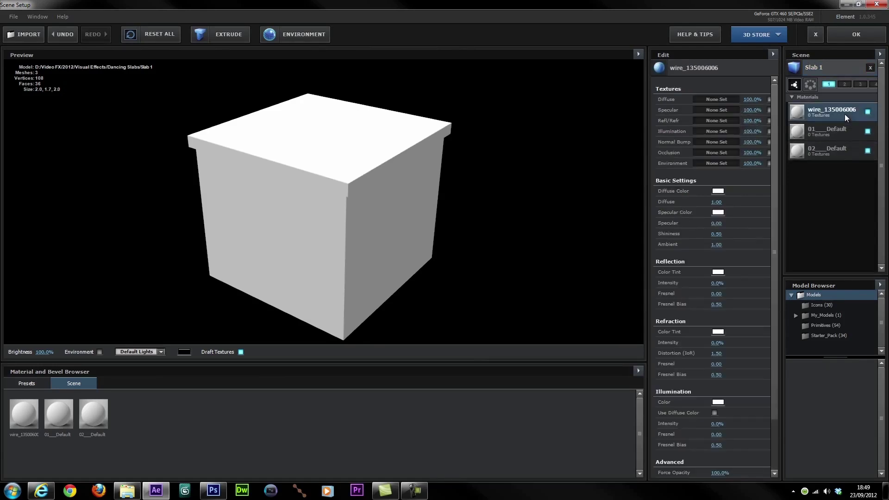
pyautogui.click(868, 112)
pyautogui.click(868, 132)
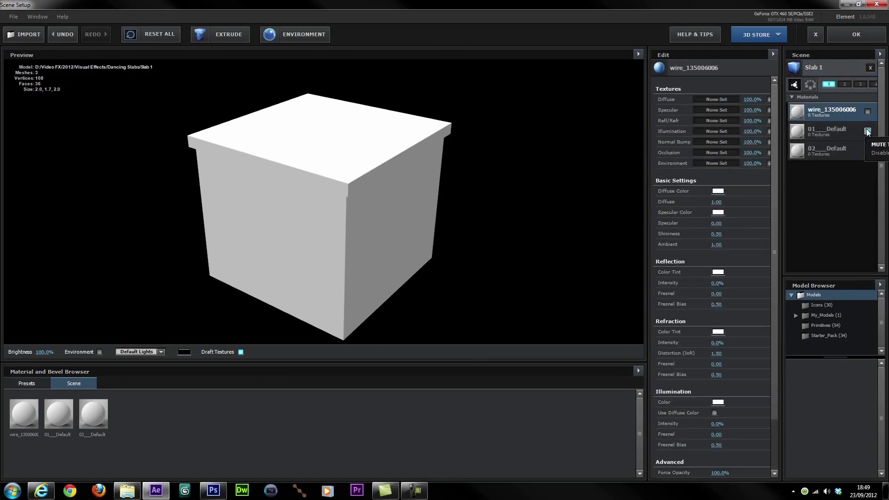
pyautogui.click(867, 132)
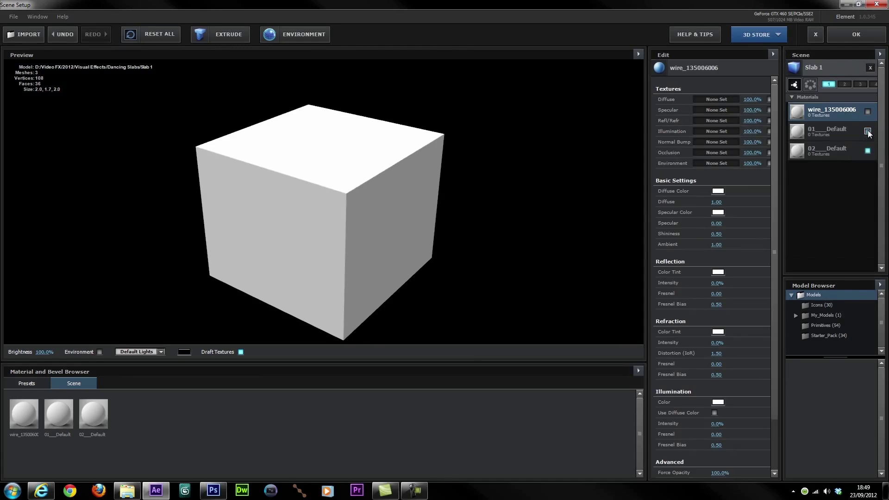
pyautogui.click(868, 131)
pyautogui.click(868, 151)
pyautogui.click(868, 150)
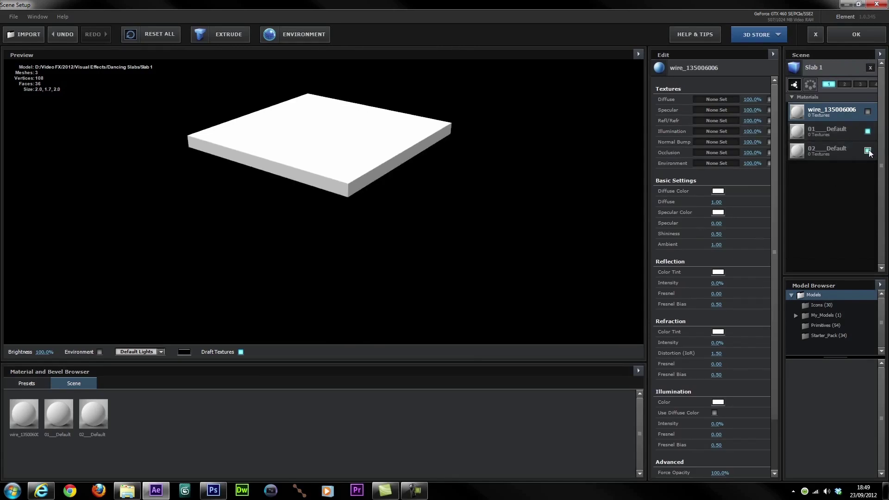
# Widen the Scene panel and apply the scene so the white slab renders over the footage.
pyautogui.moveTo(450, 187); pyautogui.dragTo(483, 179)
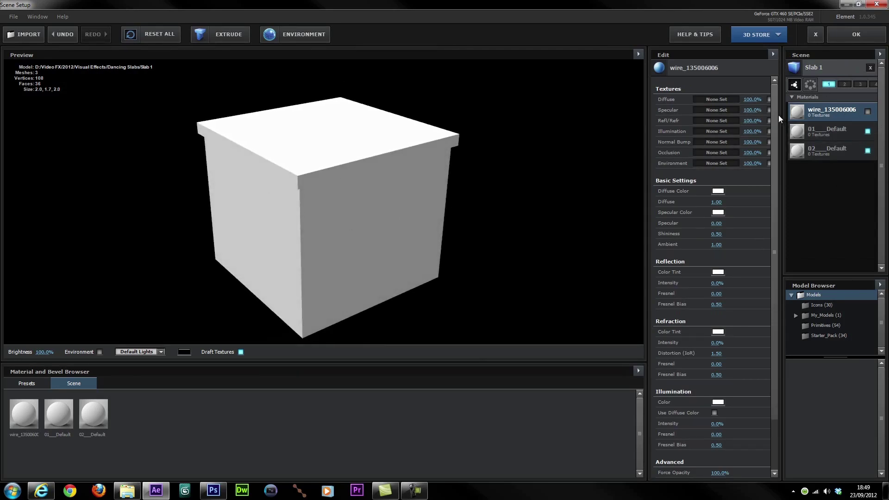
pyautogui.moveTo(781, 118); pyautogui.dragTo(758, 118)
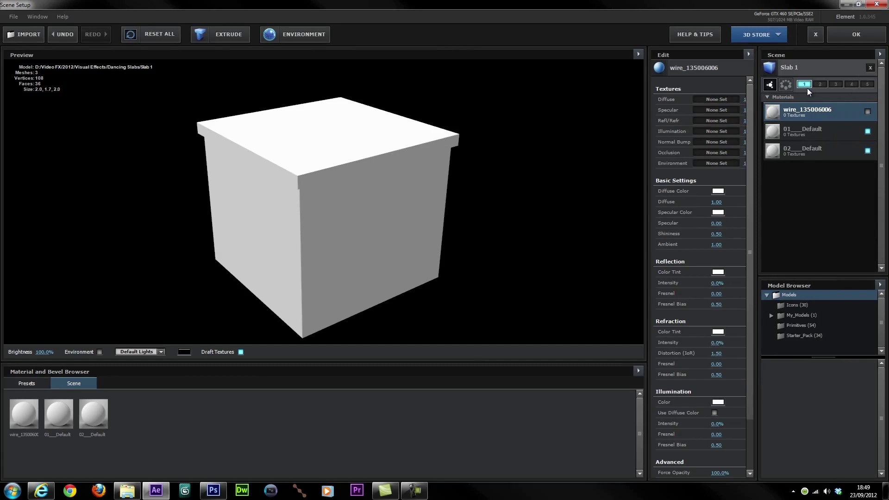
pyautogui.click(848, 38)
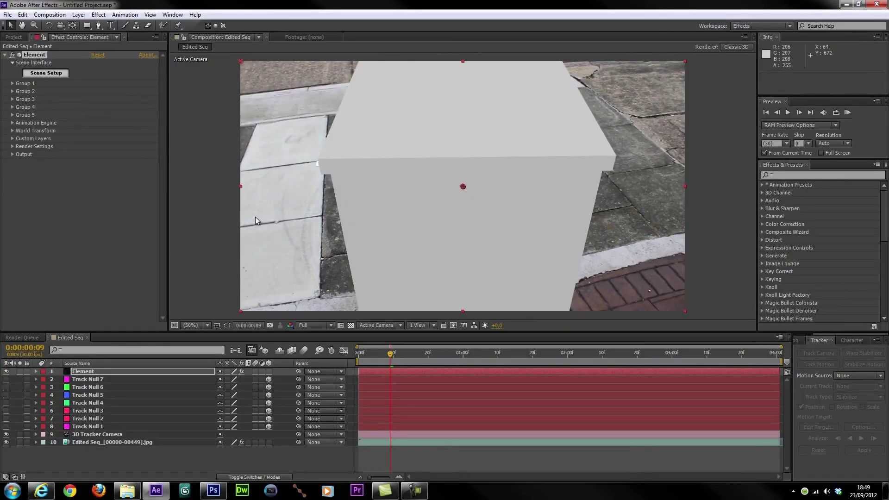
# Set Group 1's Particle Look Size to 4 to shrink the slab.
pyautogui.click(12, 83)
pyautogui.click(20, 99)
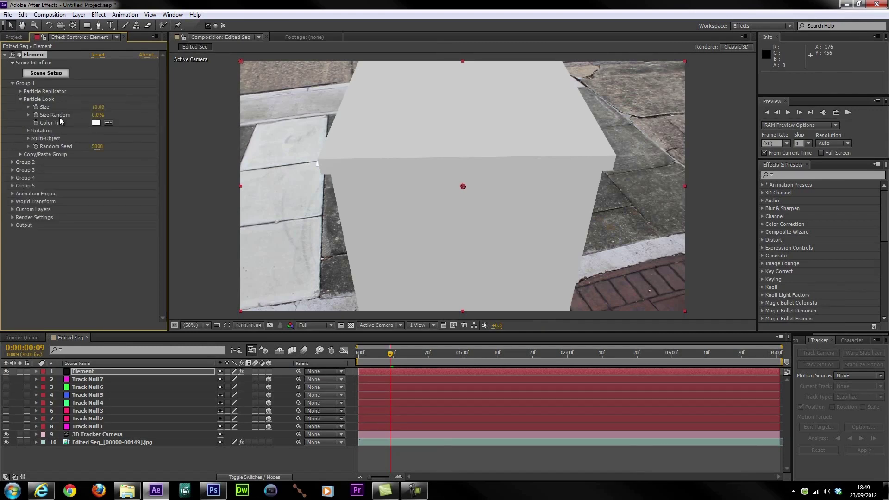
pyautogui.moveTo(96, 106); pyautogui.dragTo(93, 116)
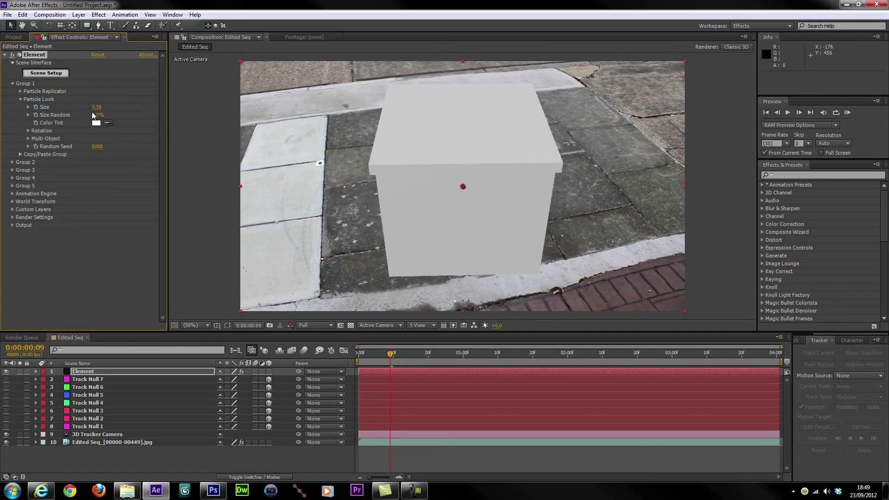
pyautogui.click(97, 107)
pyautogui.write('4')
pyautogui.press('Return')
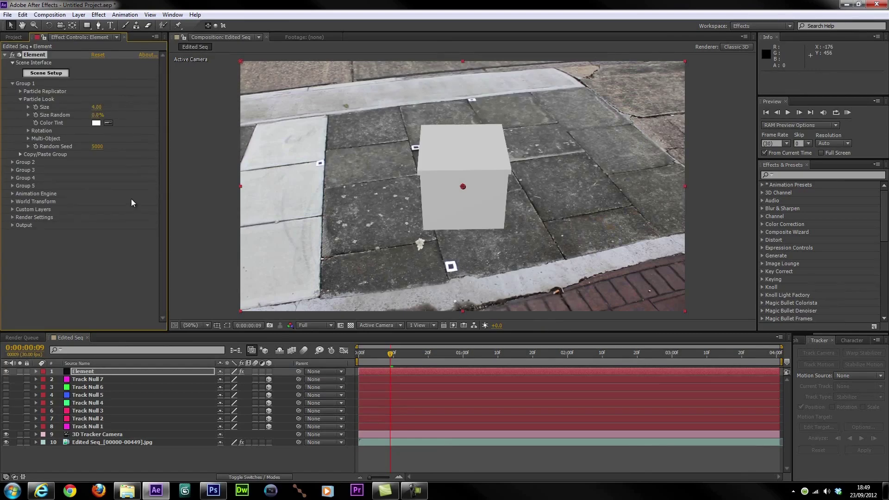
# Add a new Null Object (Null 2) and place it directly below the Element layer.
pyautogui.click(79, 14)
pyautogui.moveTo(91, 26)
pyautogui.click(263, 66)
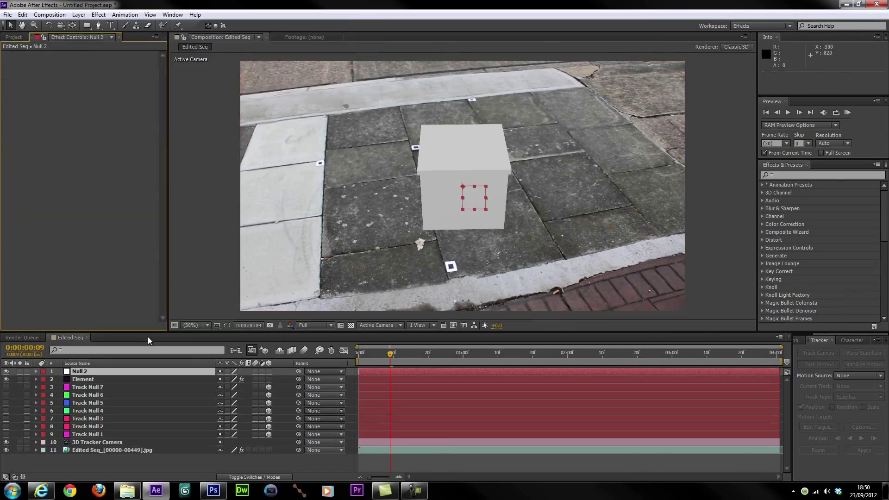
pyautogui.moveTo(110, 370); pyautogui.dragTo(111, 381)
# Parent all track nulls and the 3D Tracker Camera to Null 2.
pyautogui.click(134, 387)
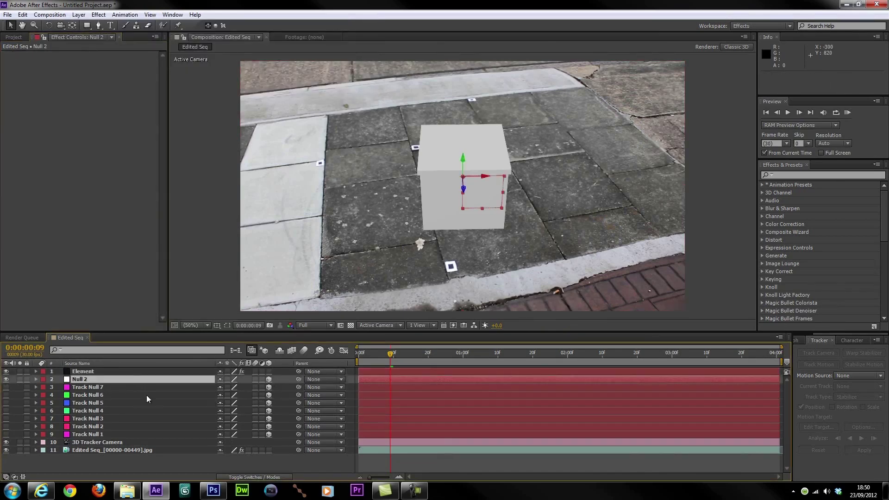
pyautogui.keyDown('shift'); pyautogui.click(100, 443); pyautogui.keyUp('shift')
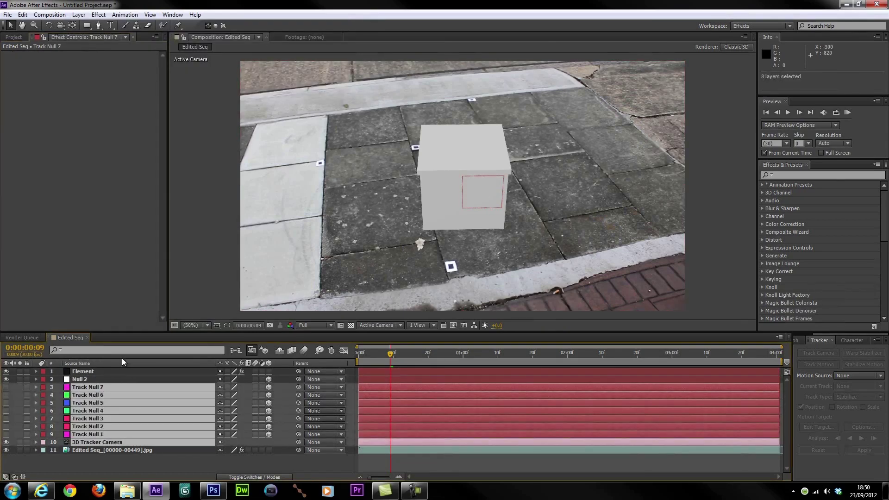
pyautogui.moveTo(298, 418); pyautogui.dragTo(185, 380)
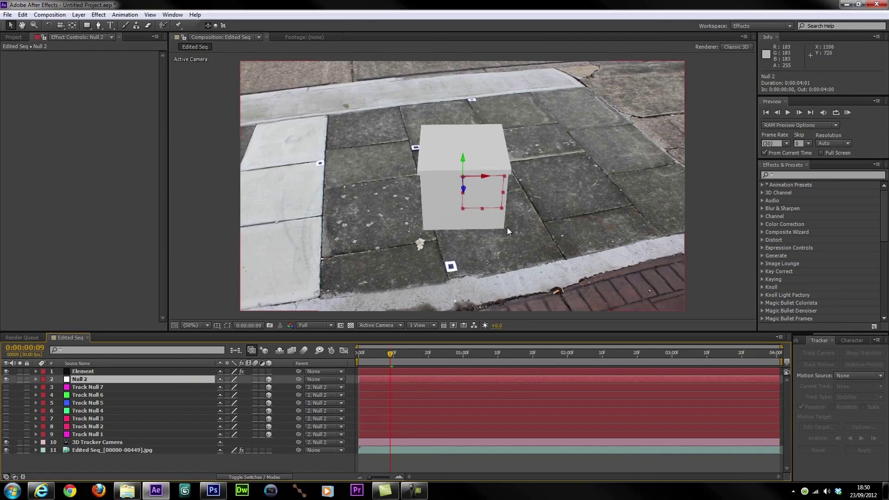
# Adjust the cube's Y rotation and Null 2's rotation, then push Null 2 back in Z.
pyautogui.press('r')
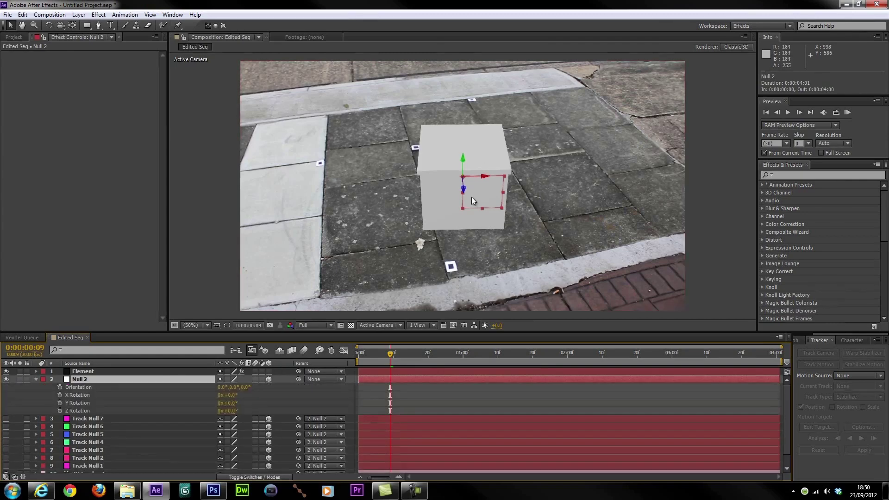
pyautogui.click(135, 372)
pyautogui.click(28, 130)
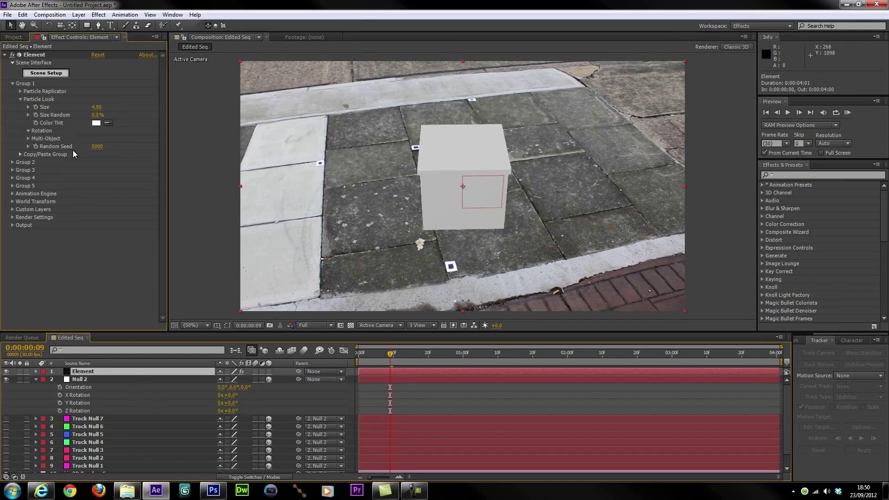
pyautogui.moveTo(95, 154); pyautogui.dragTo(102, 156)
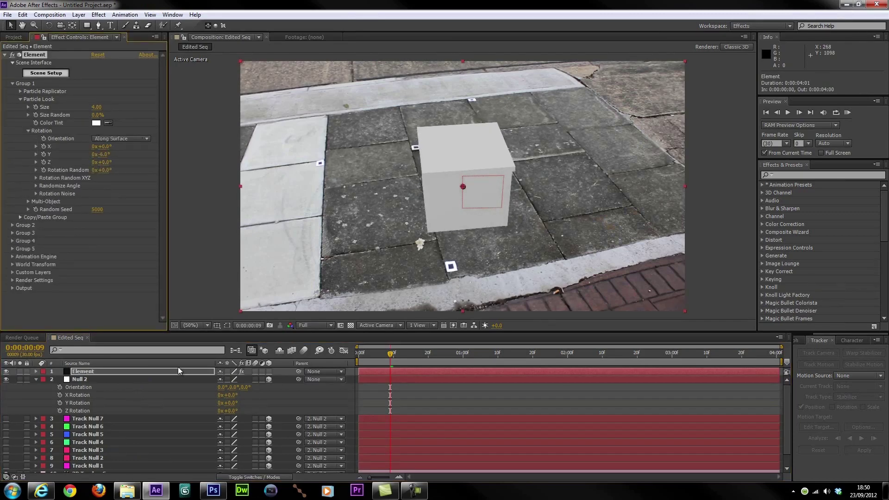
pyautogui.click(144, 379)
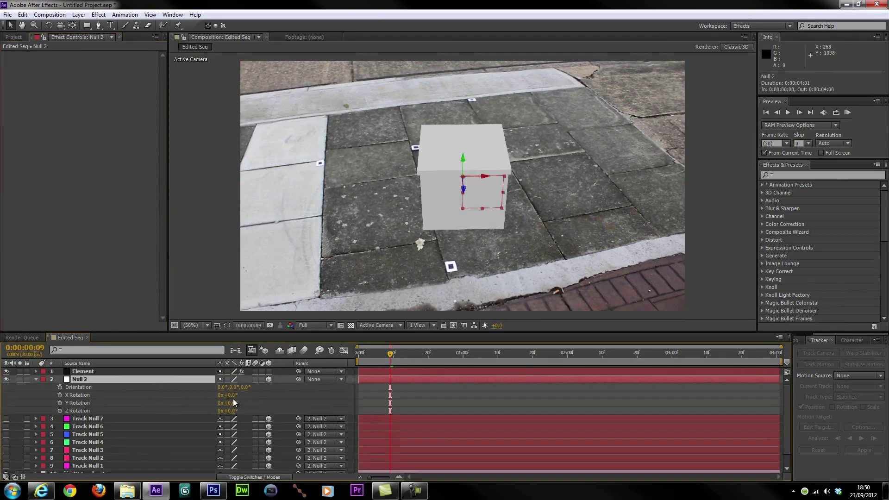
pyautogui.moveTo(231, 403); pyautogui.dragTo(240, 403)
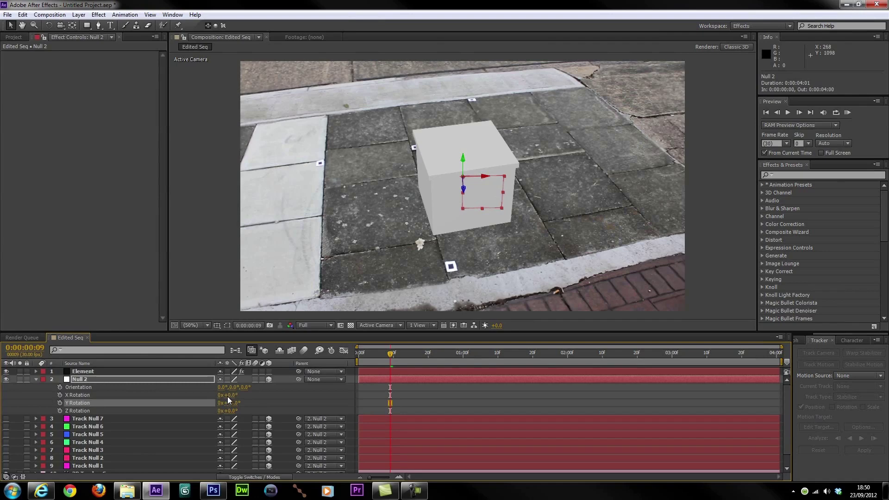
pyautogui.press('p')
pyautogui.moveTo(250, 387)
pyautogui.mouseDown()
pyautogui.moveTo(199, 390)
pyautogui.moveTo(253, 387)
pyautogui.moveTo(237, 388)
pyautogui.mouseUp()
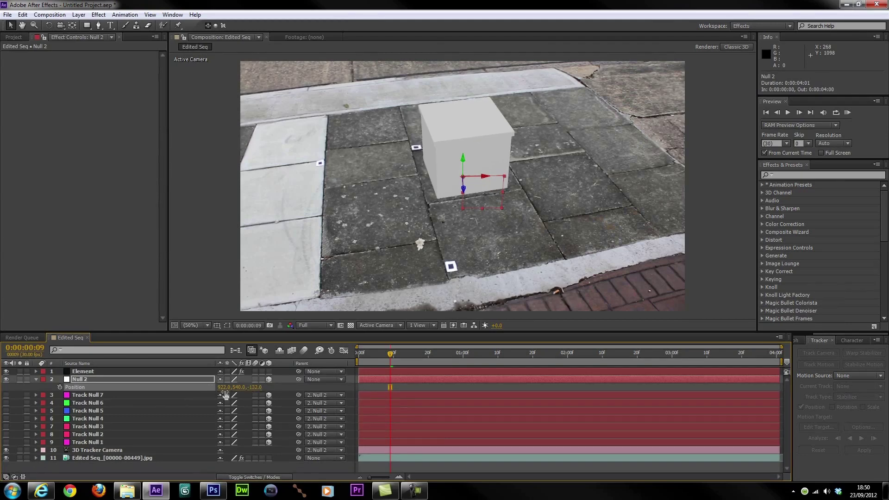
# Enlarge the Element cube to Size 4.45 and move Null 2 to 922, 540, -153.
pyautogui.click(171, 371)
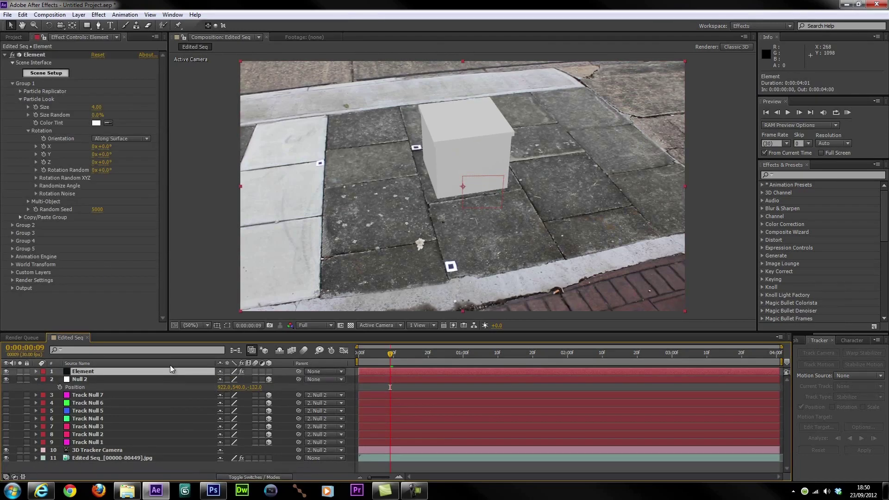
pyautogui.moveTo(97, 107); pyautogui.dragTo(119, 105)
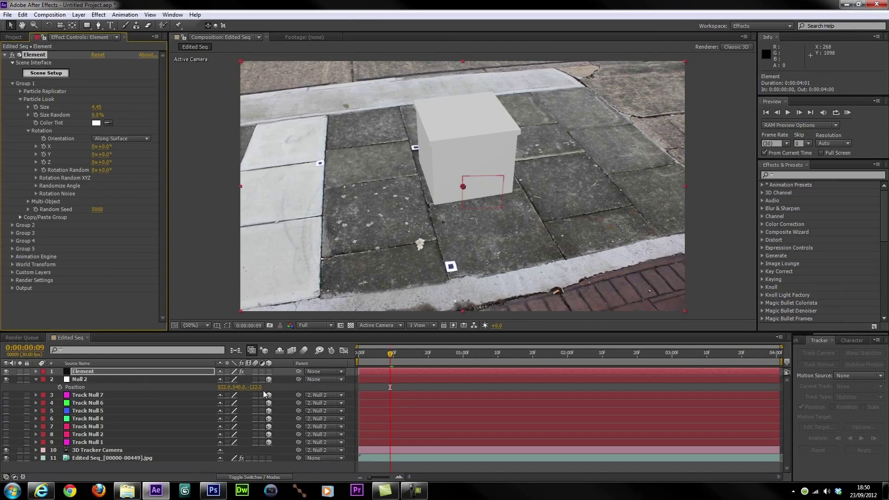
pyautogui.moveTo(253, 387); pyautogui.dragTo(249, 388)
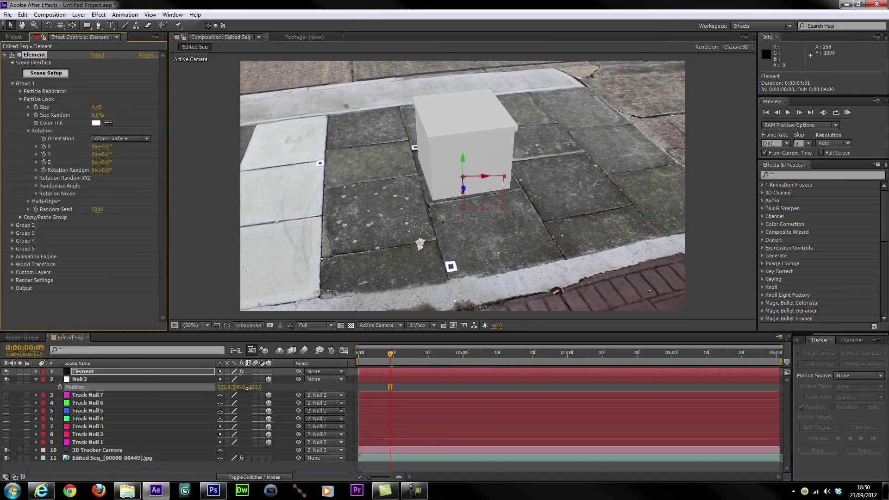
pyautogui.click(248, 379)
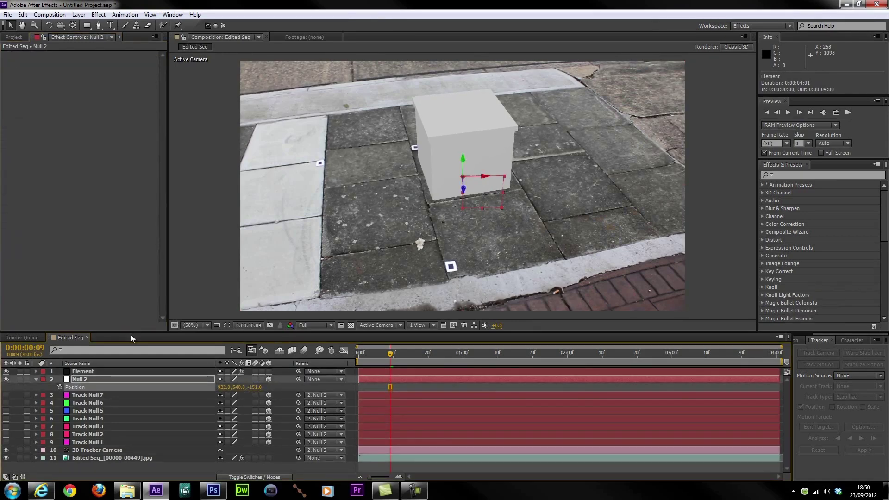
pyautogui.click(96, 371)
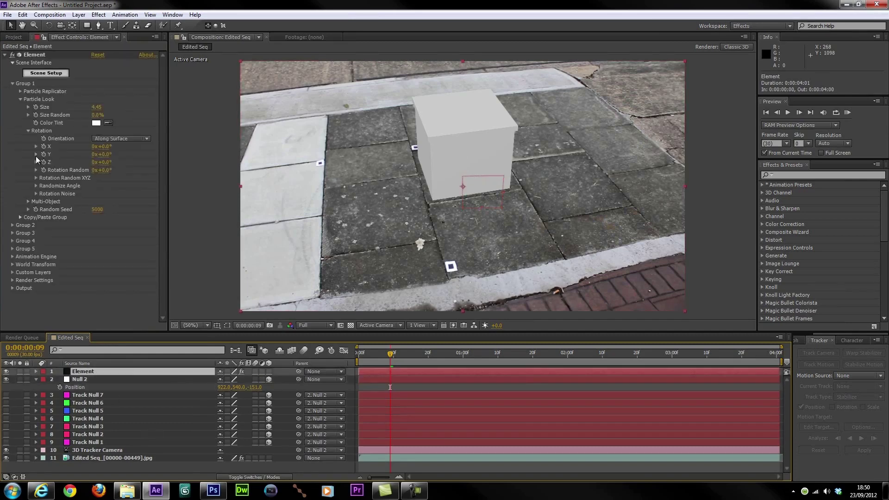
# Add a plane primitive to the Element scene in model group 5.
pyautogui.click(54, 73)
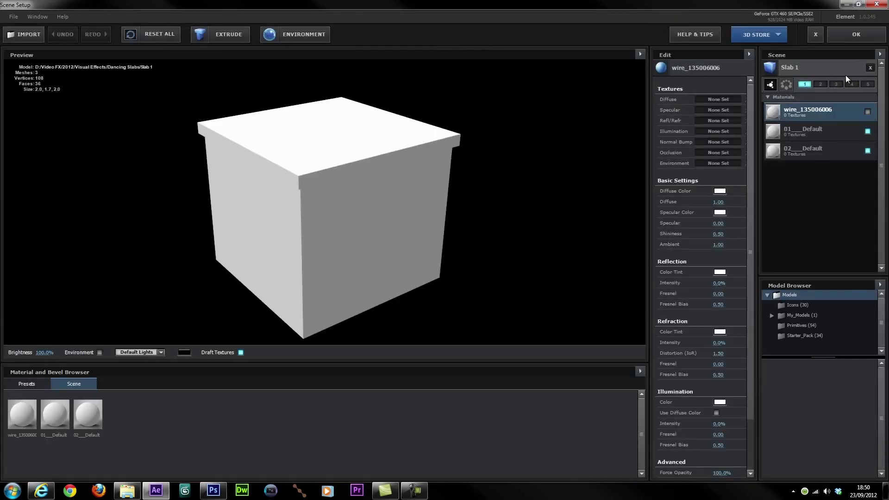
pyautogui.click(805, 326)
pyautogui.moveTo(881, 386); pyautogui.dragTo(881, 412)
pyautogui.click(796, 424)
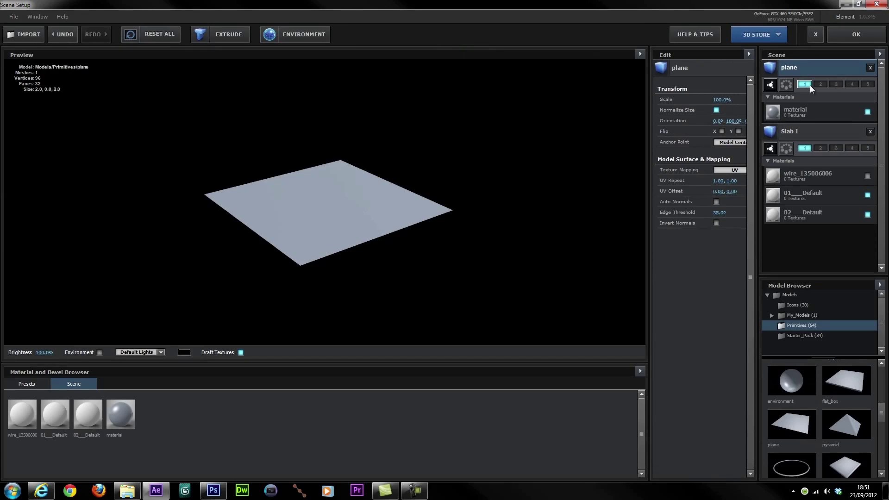
pyautogui.click(867, 84)
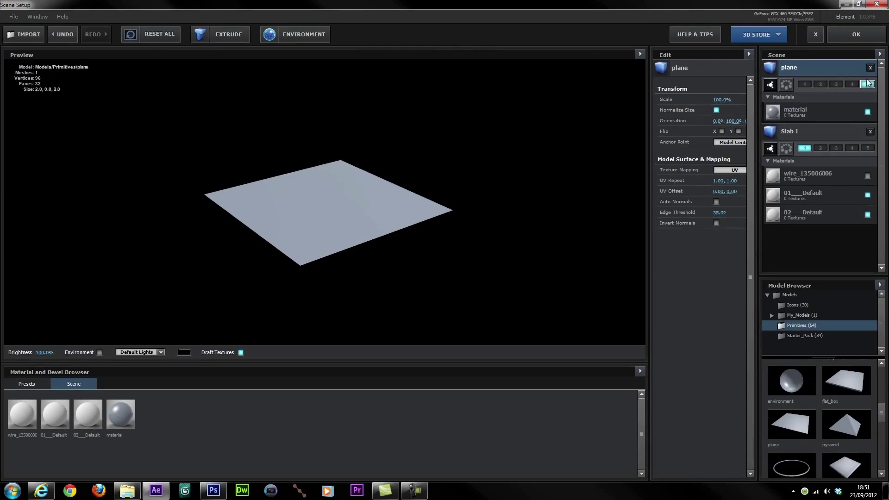
pyautogui.click(859, 34)
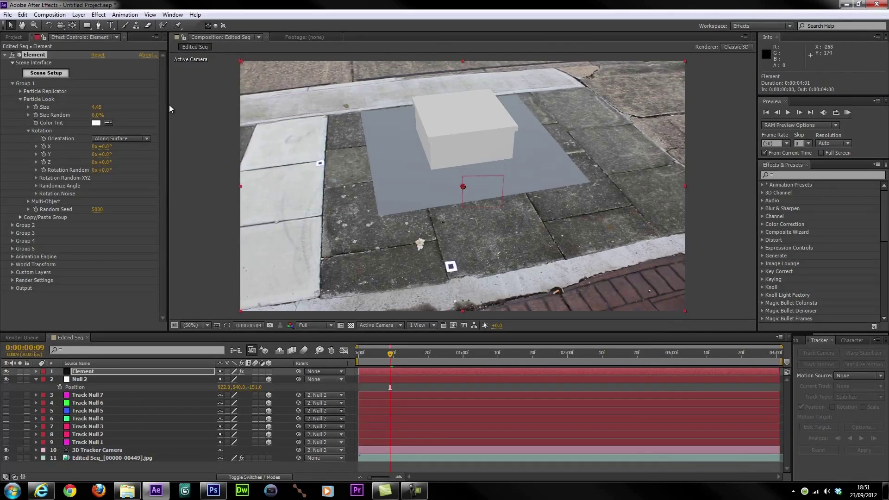
# Set the Slab 1 model's anchor point to Bottom.
pyautogui.click(40, 74)
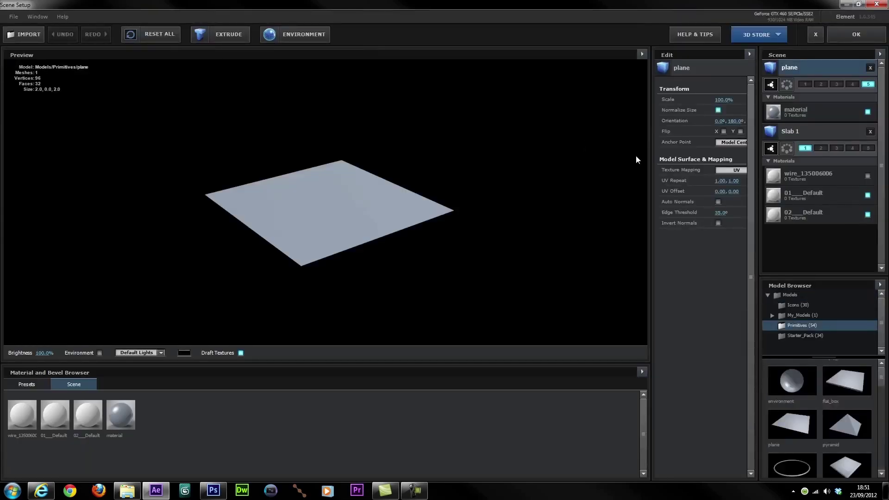
pyautogui.click(820, 134)
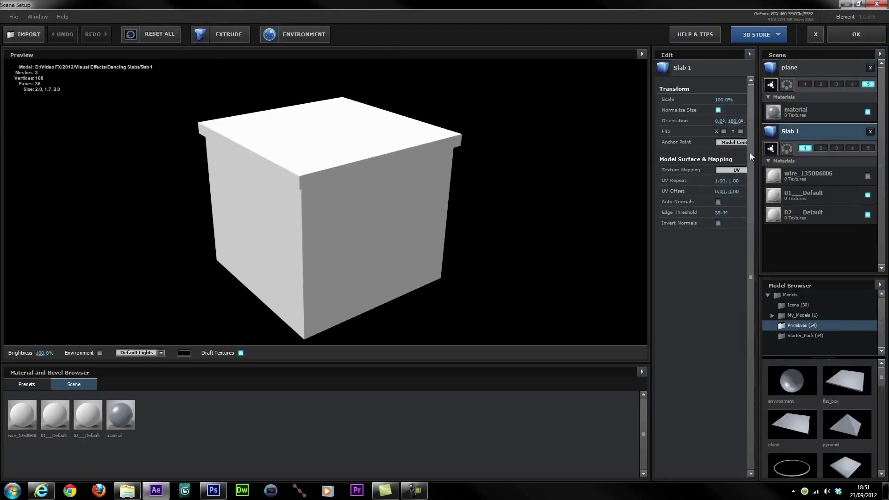
pyautogui.click(728, 143)
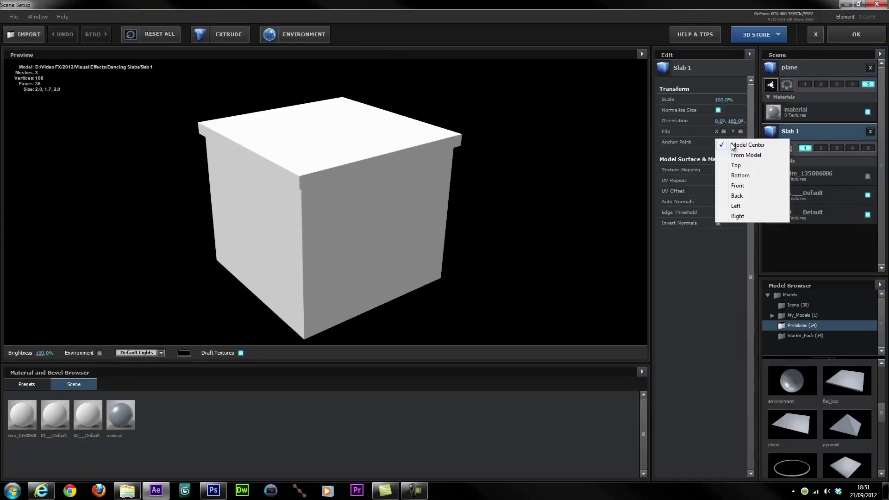
pyautogui.click(744, 175)
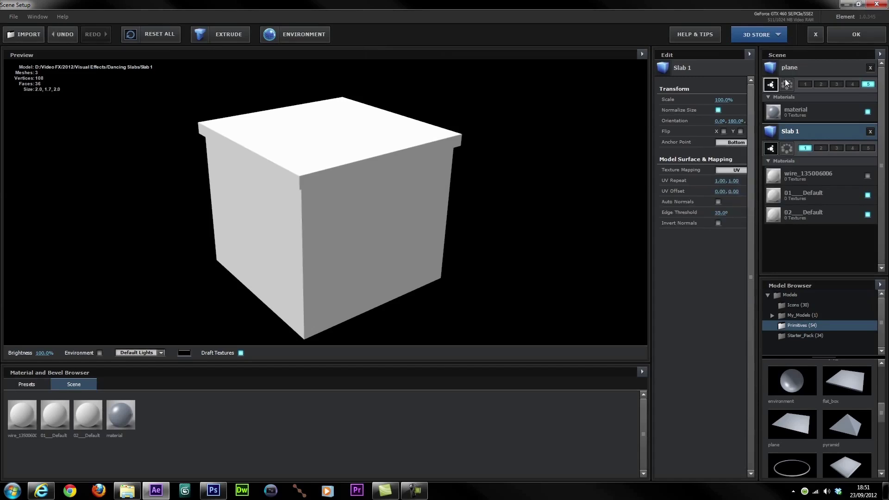
pyautogui.click(843, 35)
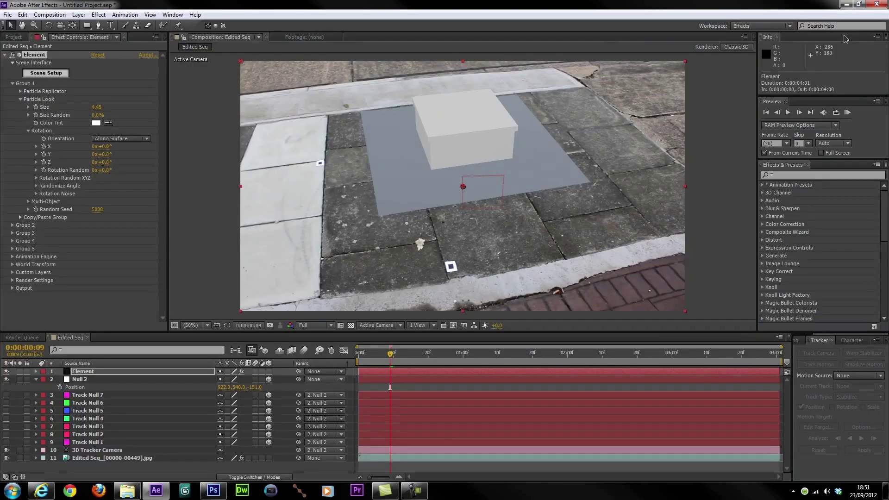
# Step back to an earlier frame and look at the plane's material in Scene Setup.
pyautogui.click(469, 182)
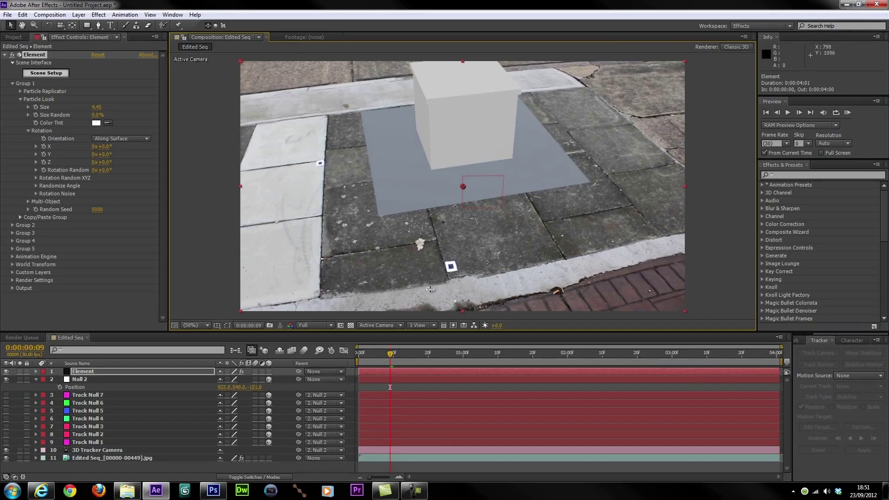
pyautogui.moveTo(397, 353); pyautogui.dragTo(376, 353)
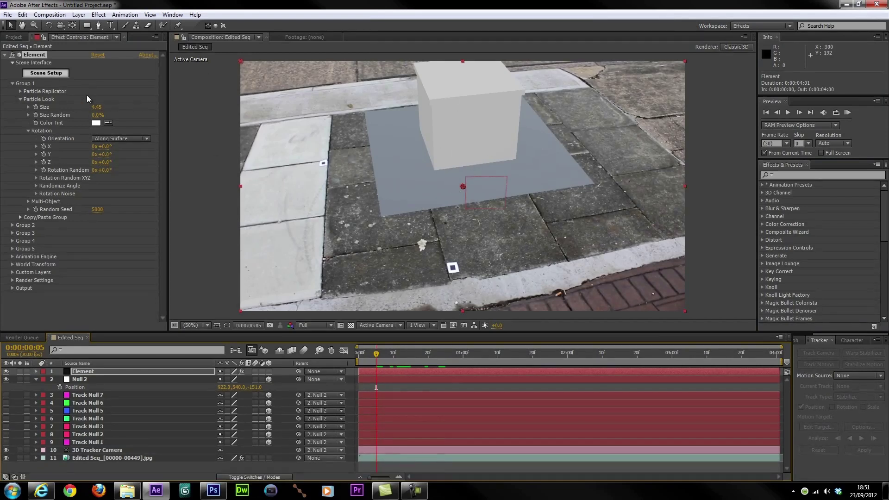
pyautogui.click(45, 72)
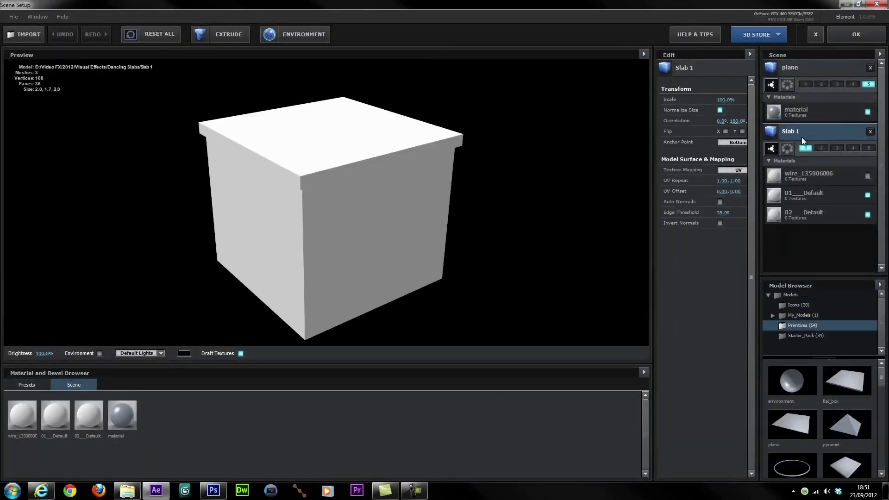
pyautogui.click(825, 111)
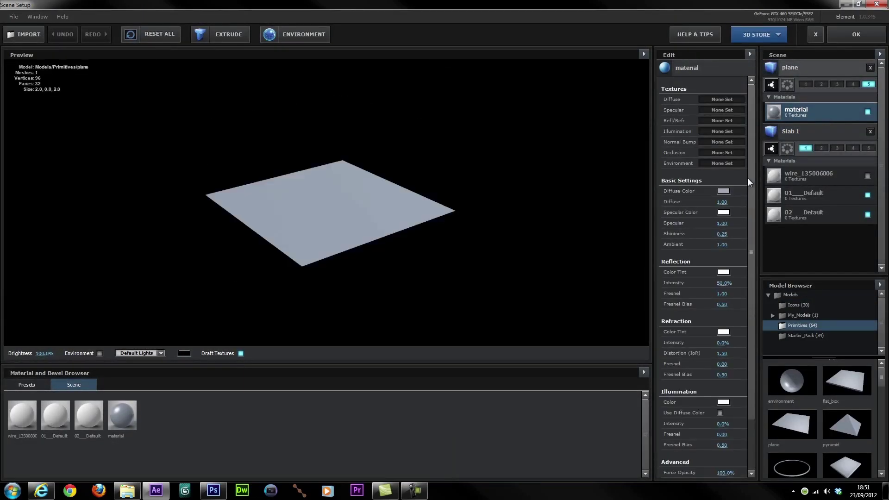
pyautogui.scroll(-3, 748, 179)
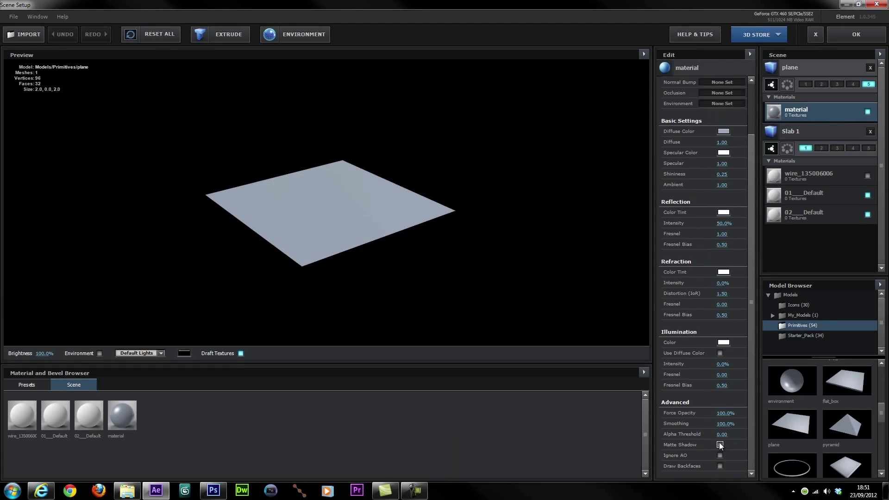
pyautogui.click(856, 34)
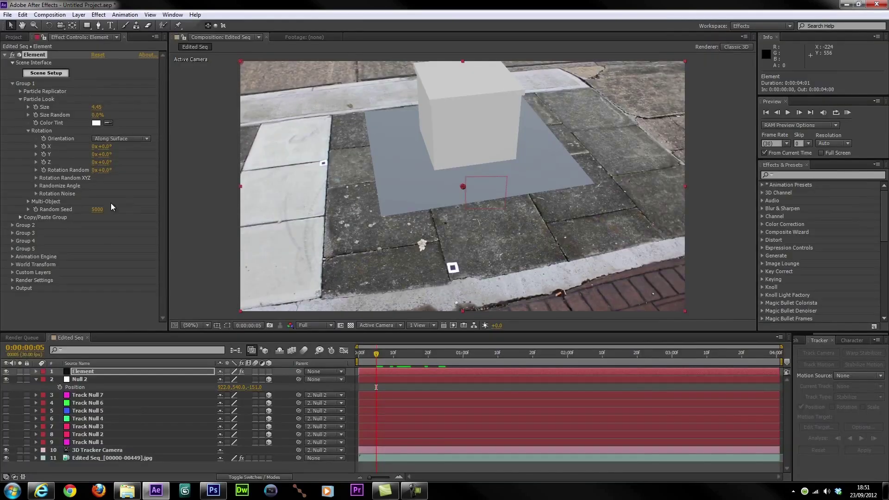
# Set Group 5's Particle Look Size to 19 so the plane covers the pavement.
pyautogui.click(12, 249)
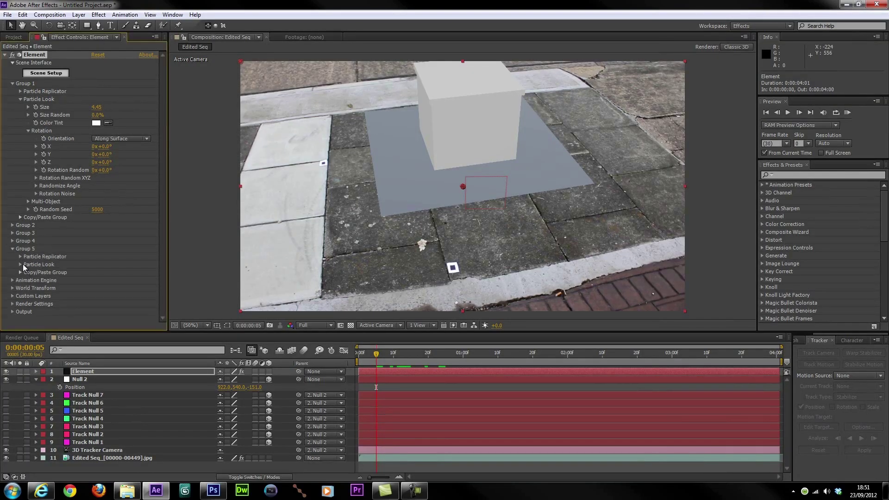
pyautogui.click(20, 265)
pyautogui.moveTo(97, 272); pyautogui.dragTo(278, 245)
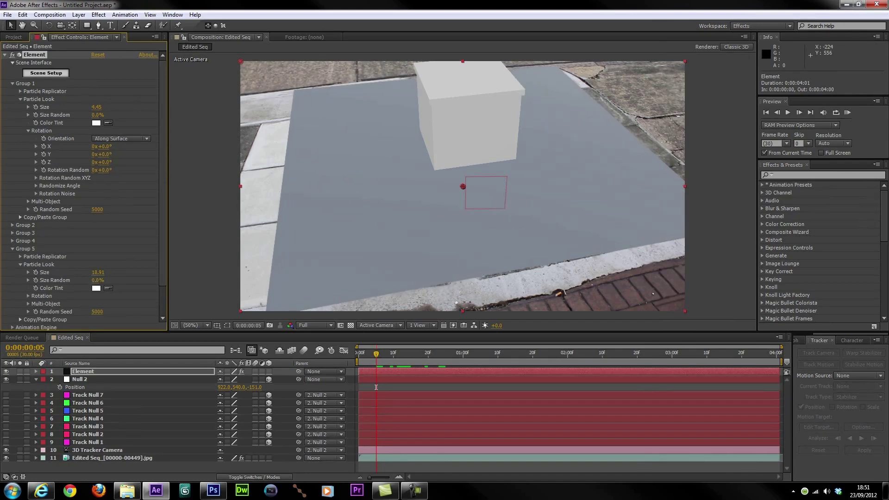
# Enable Matte Shadow on the plane's material so it works as a shadow catcher.
pyautogui.click(45, 73)
pyautogui.click(833, 112)
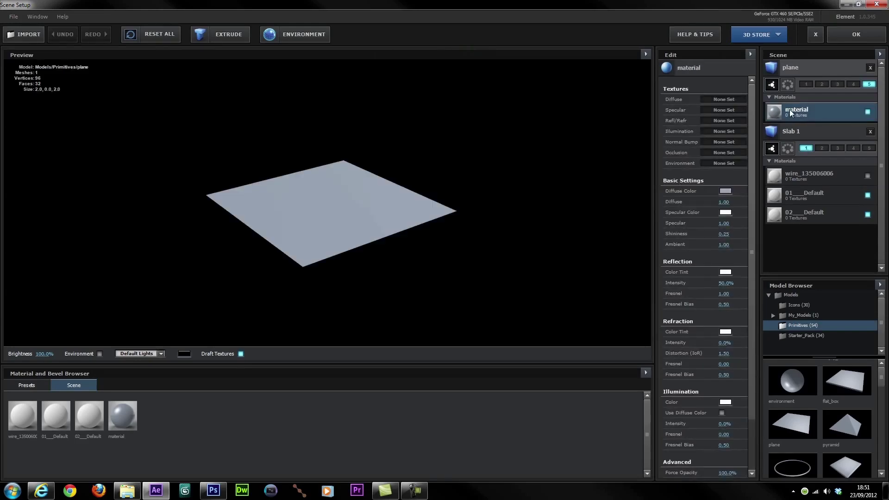
pyautogui.moveTo(751, 116); pyautogui.dragTo(751, 221)
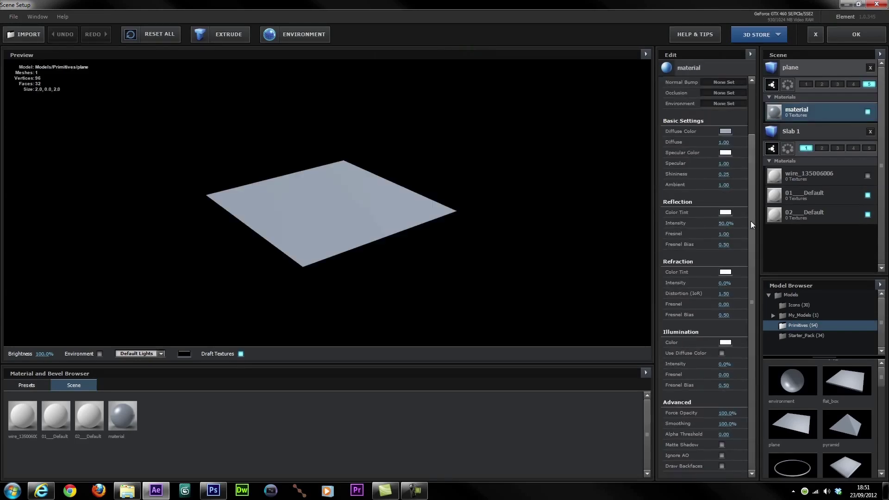
pyautogui.click(722, 444)
pyautogui.click(849, 33)
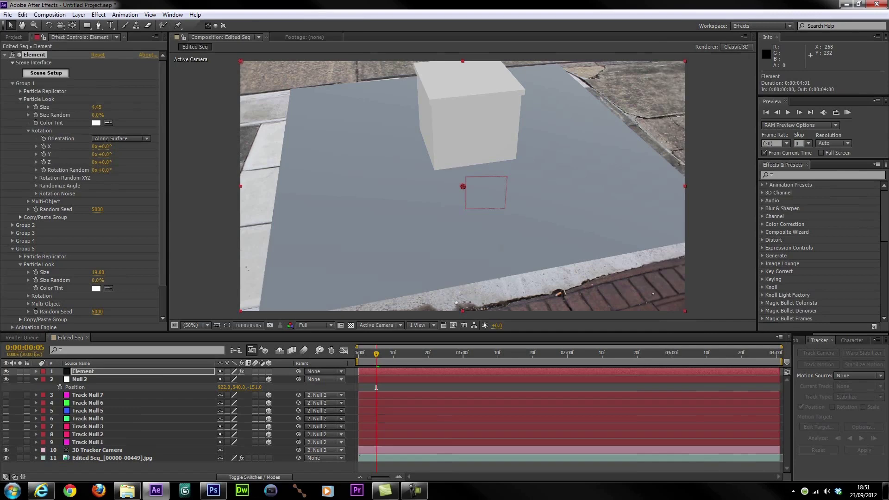
# At 0:00:01:13, lower Group 1's Position XY to about 960, 733.
pyautogui.moveTo(394, 361); pyautogui.dragTo(508, 366)
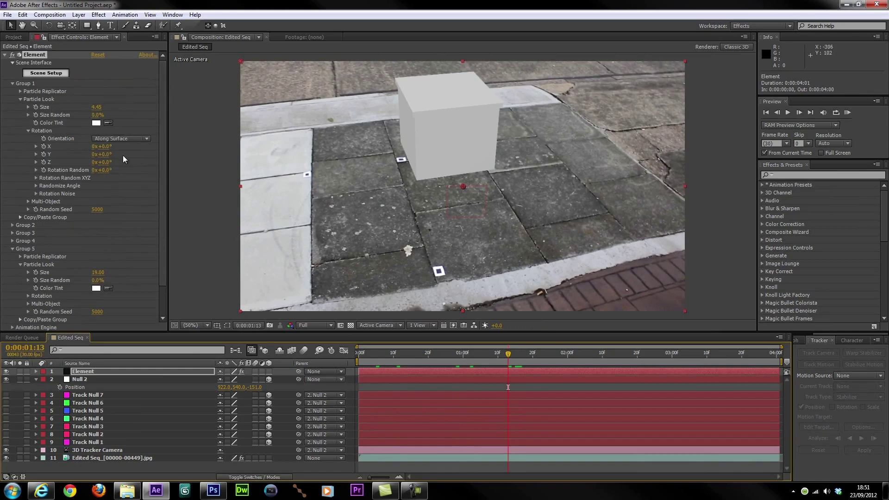
pyautogui.click(20, 91)
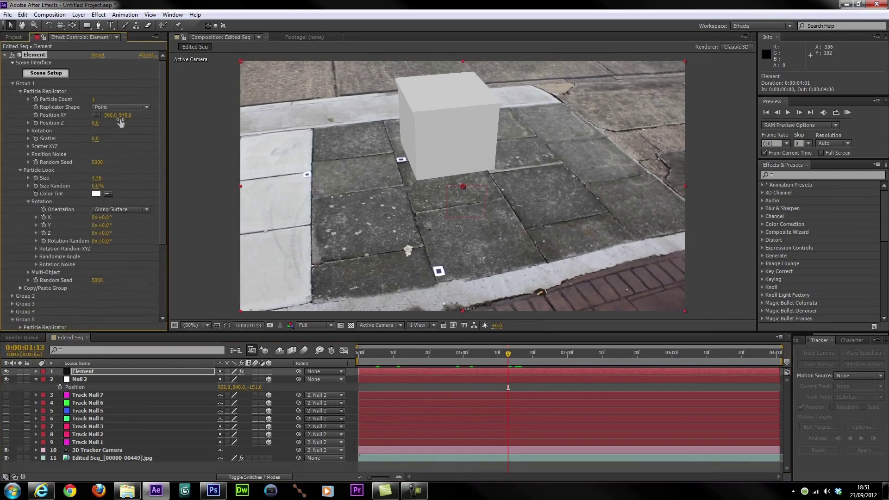
pyautogui.moveTo(125, 115); pyautogui.dragTo(140, 143)
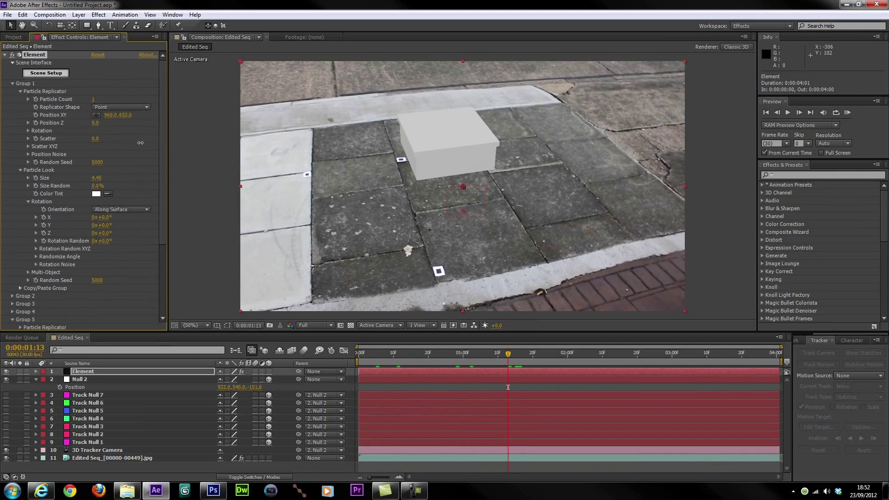
# Adjust Null 2's Position Z and set its X position to 953.
pyautogui.click(79, 379)
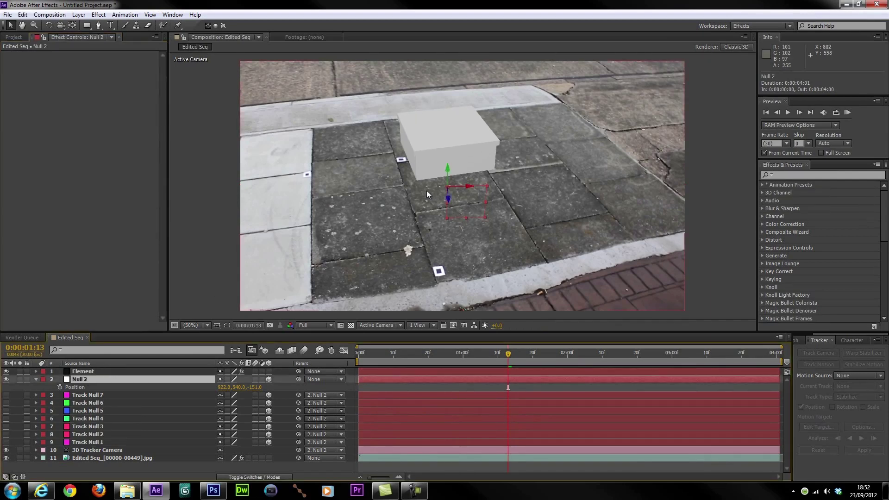
pyautogui.moveTo(256, 387); pyautogui.dragTo(309, 379)
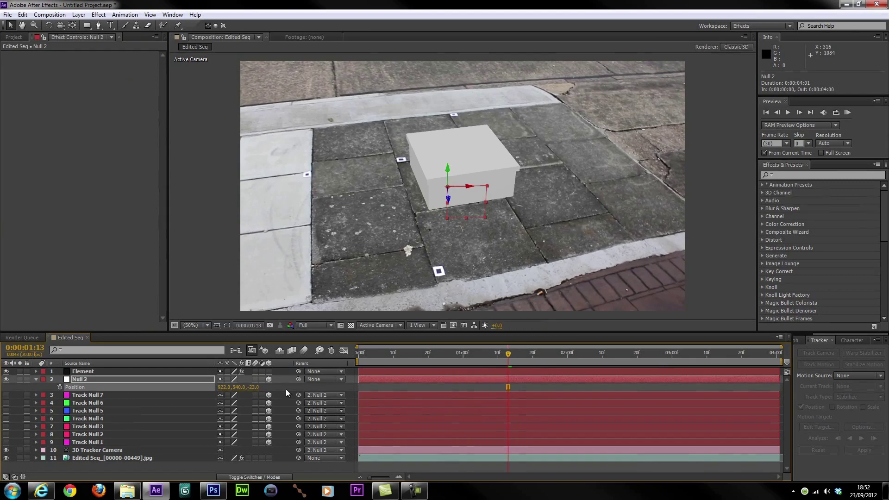
pyautogui.moveTo(224, 387)
pyautogui.mouseDown()
pyautogui.moveTo(259, 387)
pyautogui.moveTo(241, 388)
pyautogui.mouseUp()
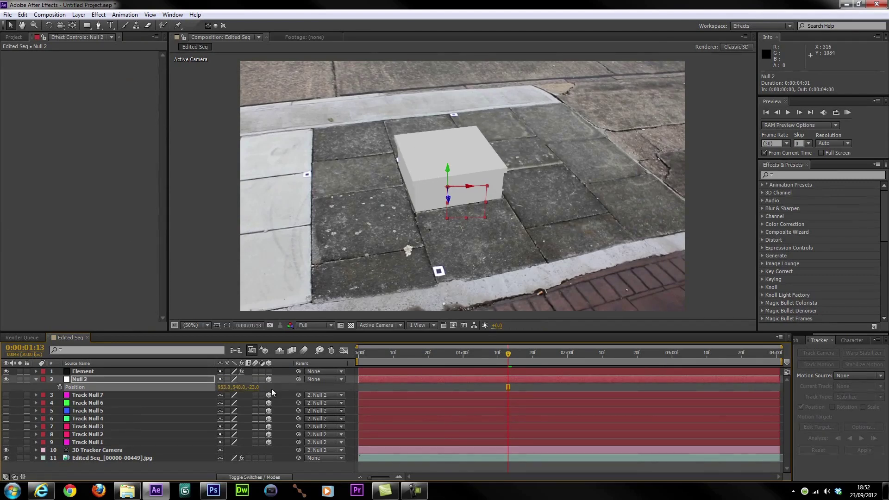
# Turn on SSAO ambient occlusion in the Element layer's Render Settings.
pyautogui.click(95, 371)
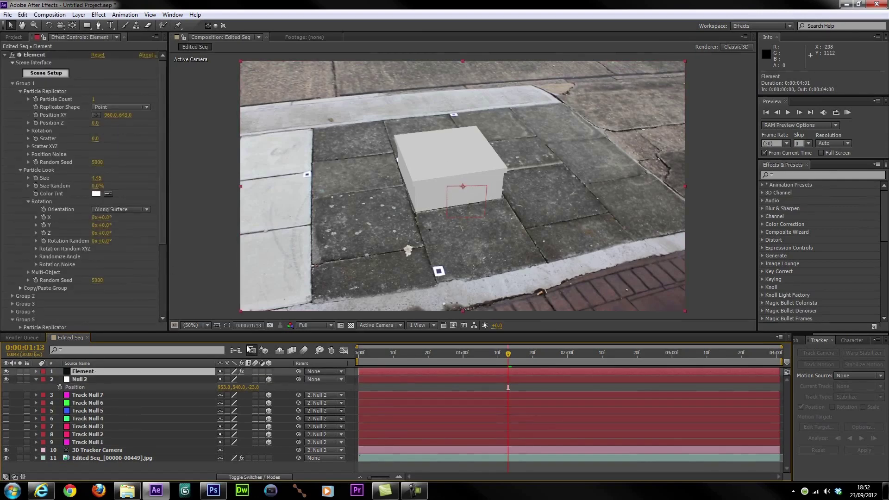
pyautogui.scroll(-5, 125, 241)
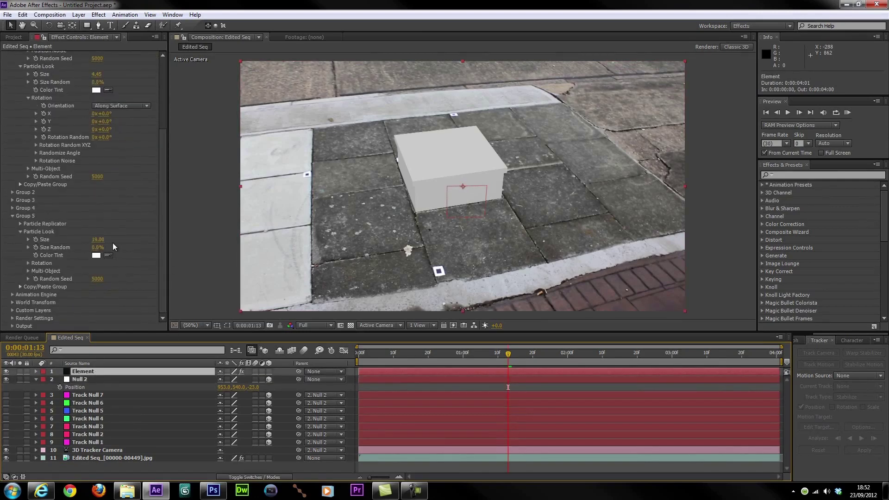
pyautogui.click(12, 318)
pyautogui.click(20, 303)
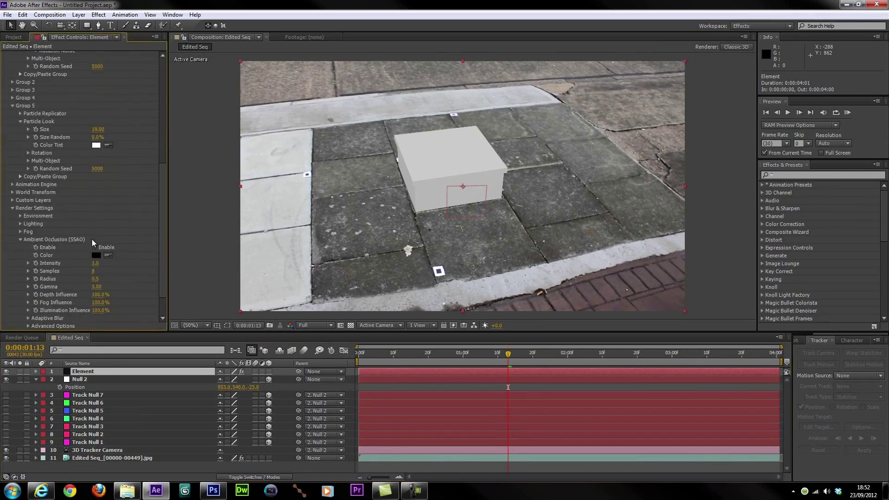
pyautogui.click(94, 247)
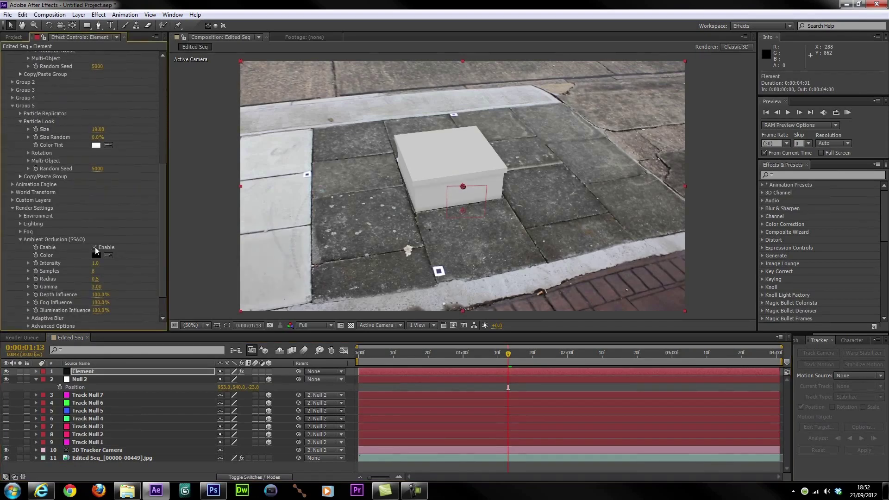
pyautogui.scroll(10, 96, 151)
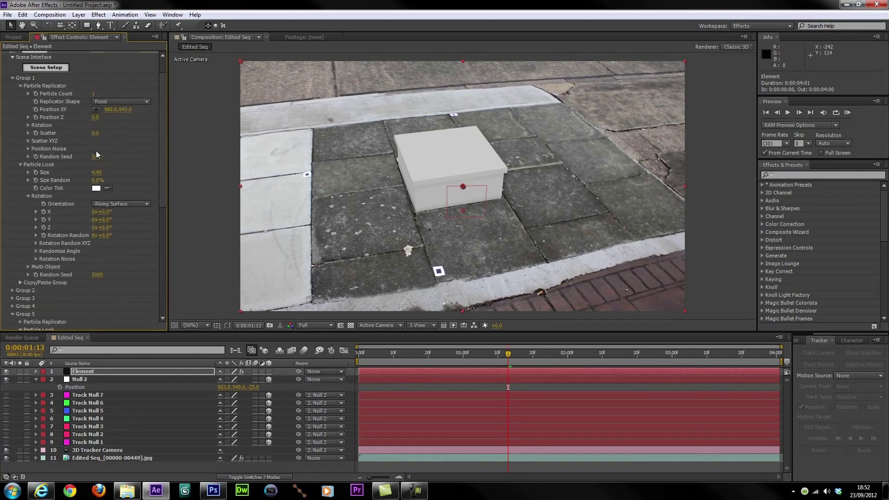
# Sink the slab lower via Group 1 Position XY and view the comp at 100%.
pyautogui.click(137, 374)
pyautogui.moveTo(125, 121); pyautogui.dragTo(158, 125)
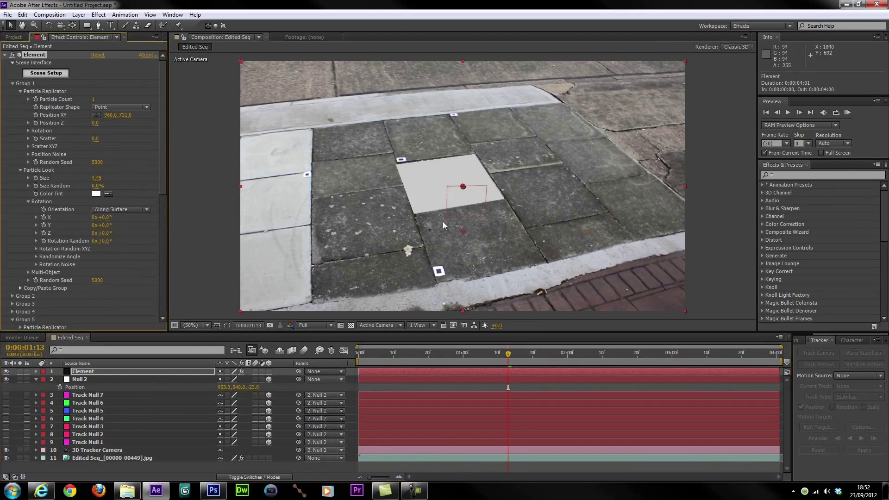
pyautogui.press('/')
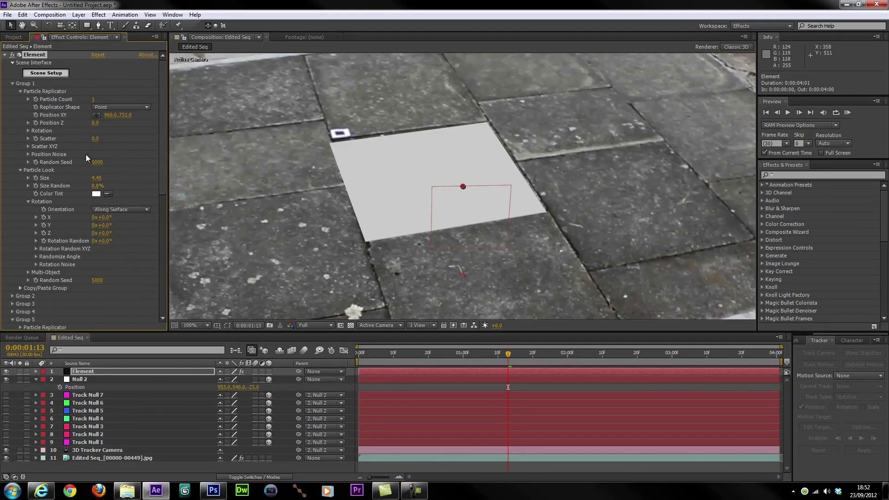
# Tweak the replicator's Y rotation and nudge its position to align with the paving stones.
pyautogui.click(28, 131)
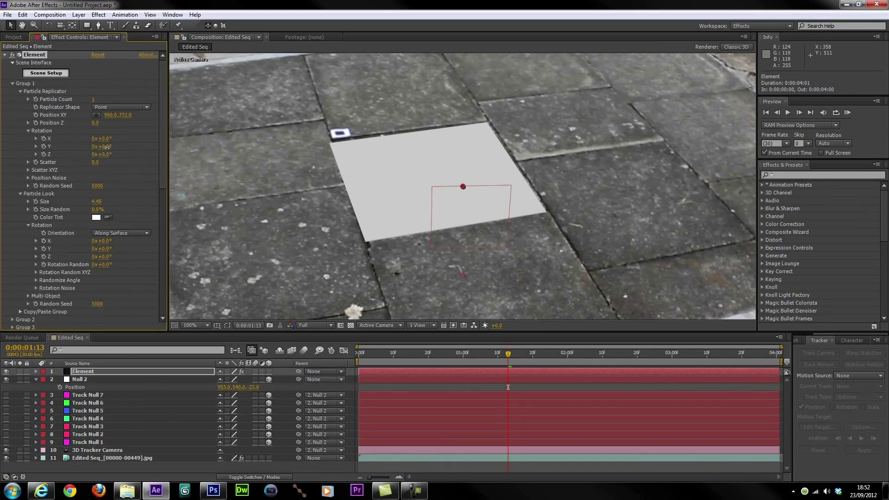
pyautogui.moveTo(111, 146); pyautogui.dragTo(108, 151)
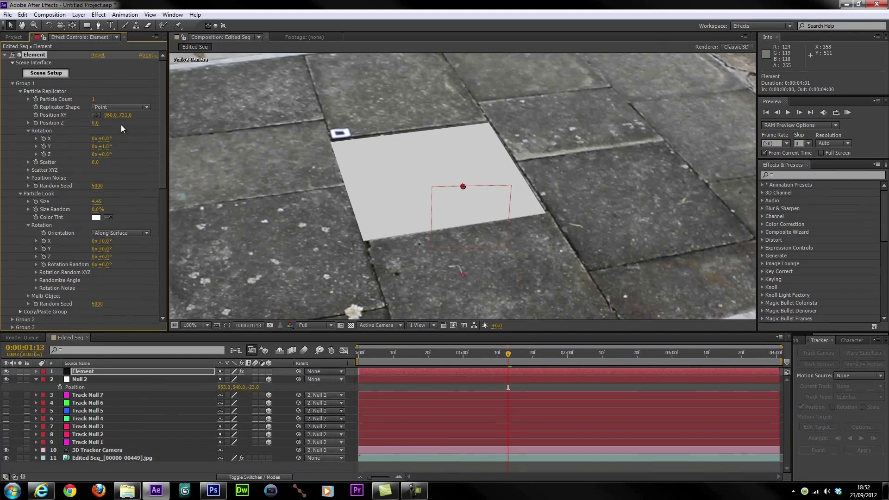
pyautogui.moveTo(113, 116); pyautogui.dragTo(97, 128)
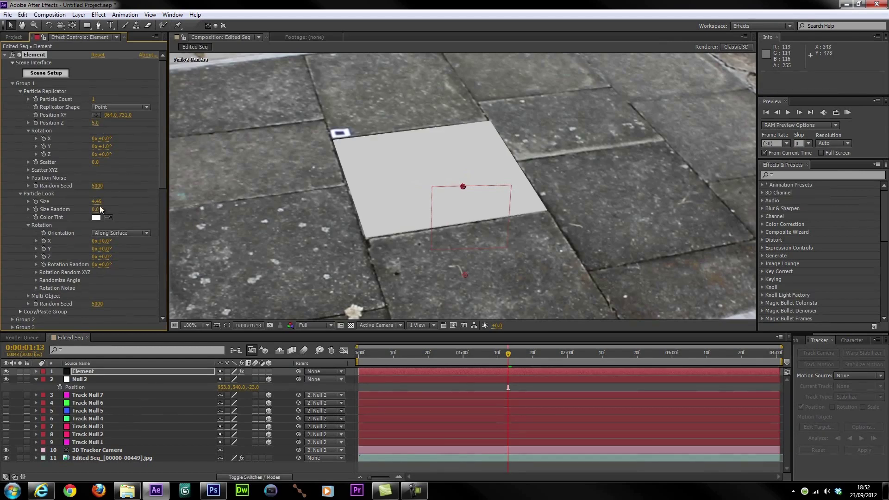
# Duplicate the Slab 1 model and rename the copy 'Slab 2'.
pyautogui.click(46, 73)
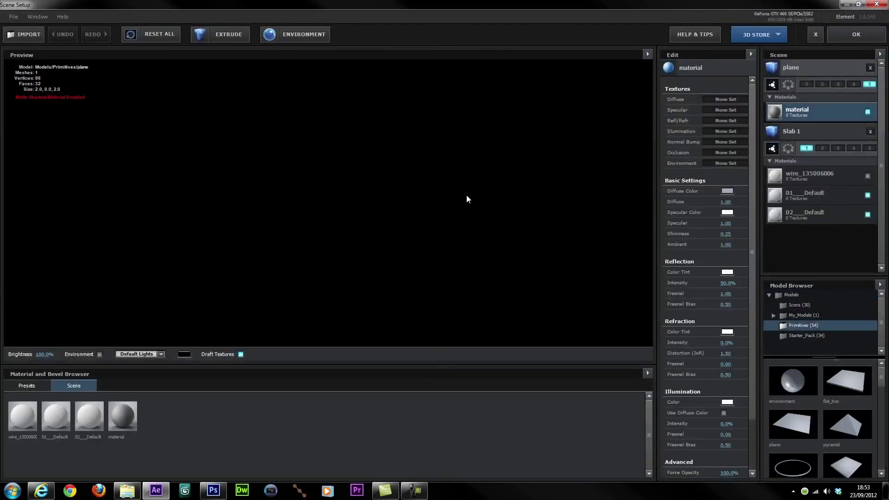
pyautogui.click(798, 130)
pyautogui.rightClick(799, 129)
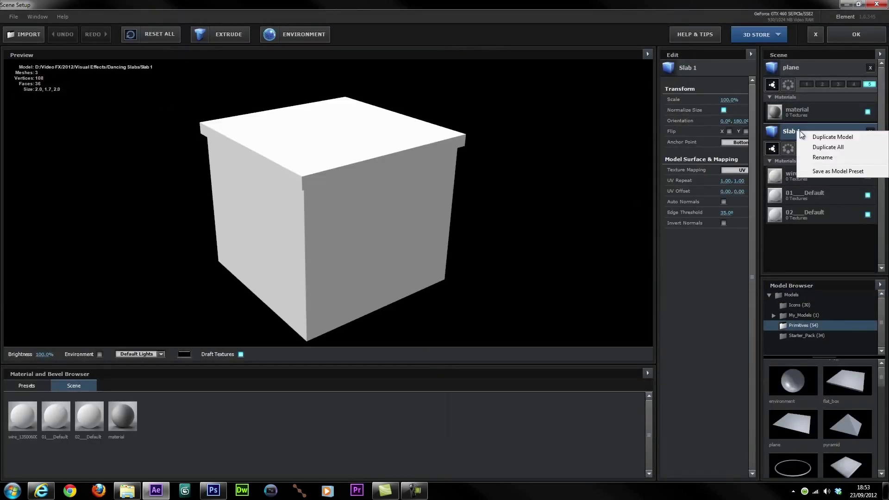
pyautogui.click(823, 136)
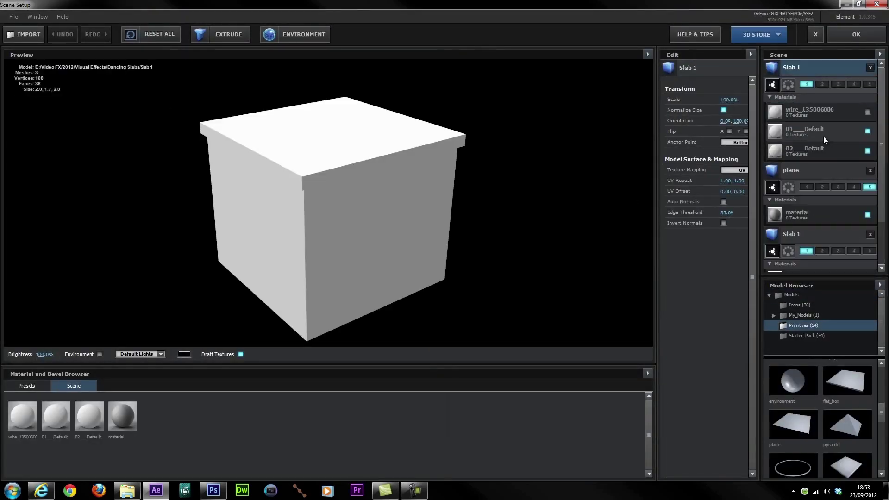
pyautogui.doubleClick(795, 65)
pyautogui.write('S')
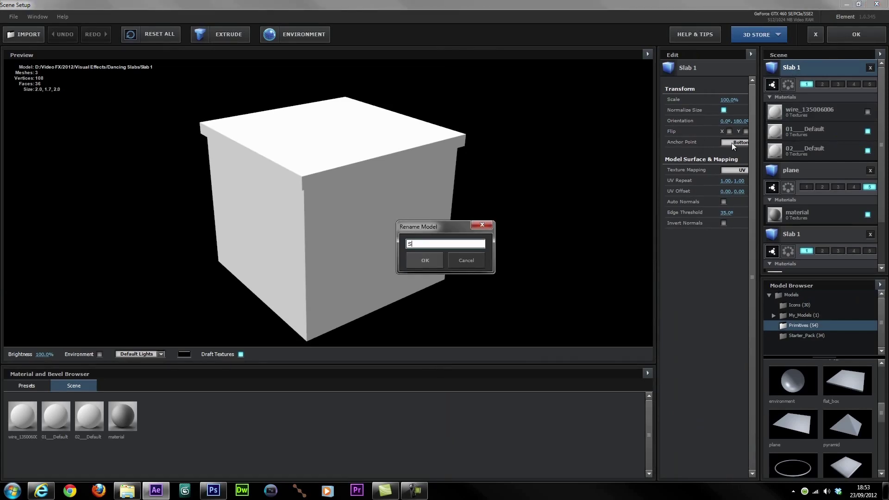
pyautogui.write('lab 2')
pyautogui.press('Return')
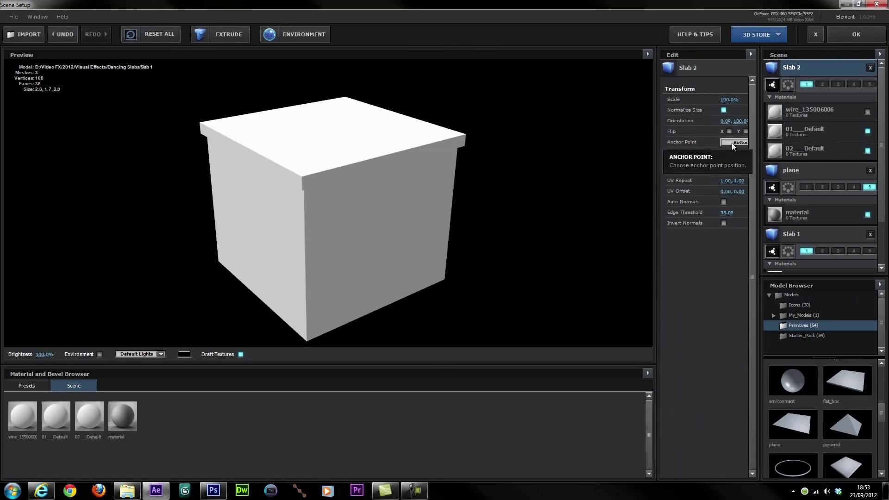
# Apply the Chrome preset material to Slab 2 and move it to group 2.
pyautogui.click(29, 384)
pyautogui.moveTo(150, 421); pyautogui.dragTo(819, 70)
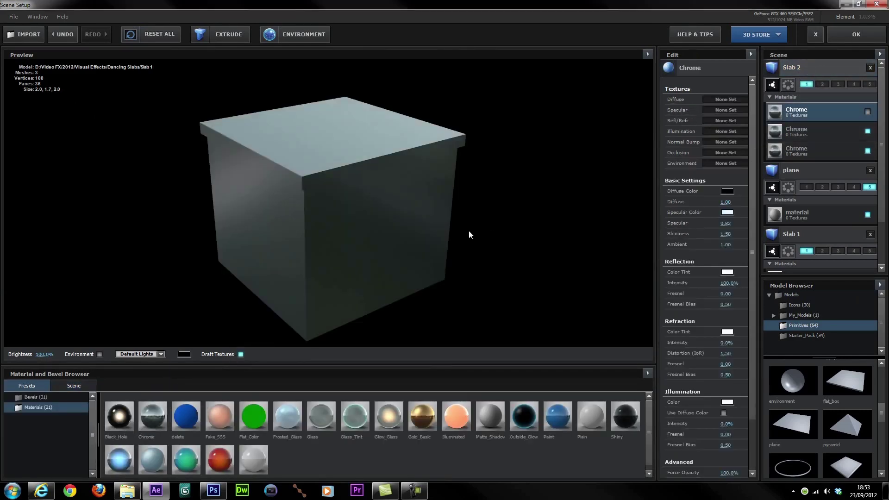
pyautogui.moveTo(468, 230); pyautogui.dragTo(489, 231)
pyautogui.click(806, 84)
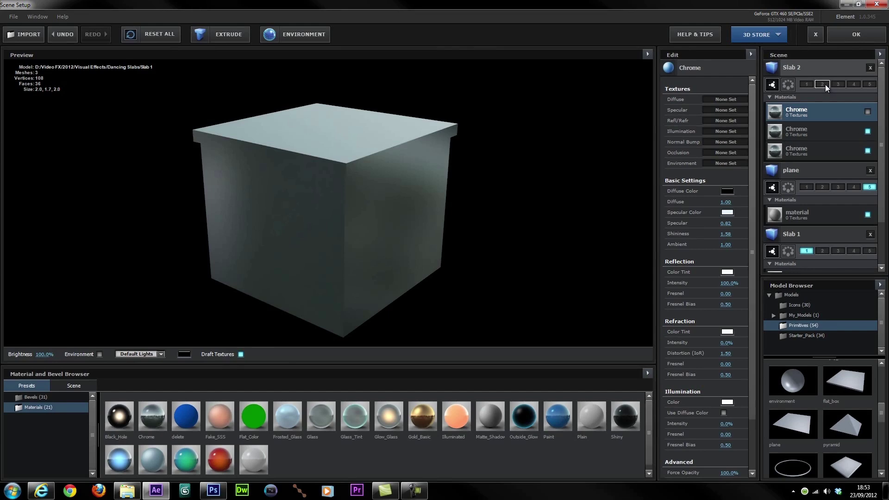
pyautogui.click(823, 84)
pyautogui.click(844, 35)
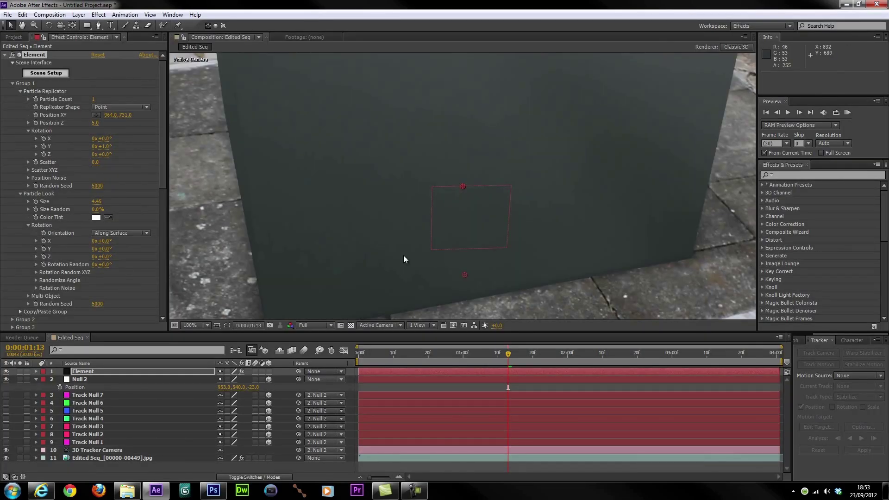
# Zoom the viewer to 50% and copy Group 1's settings into Group 2.
pyautogui.press(',')
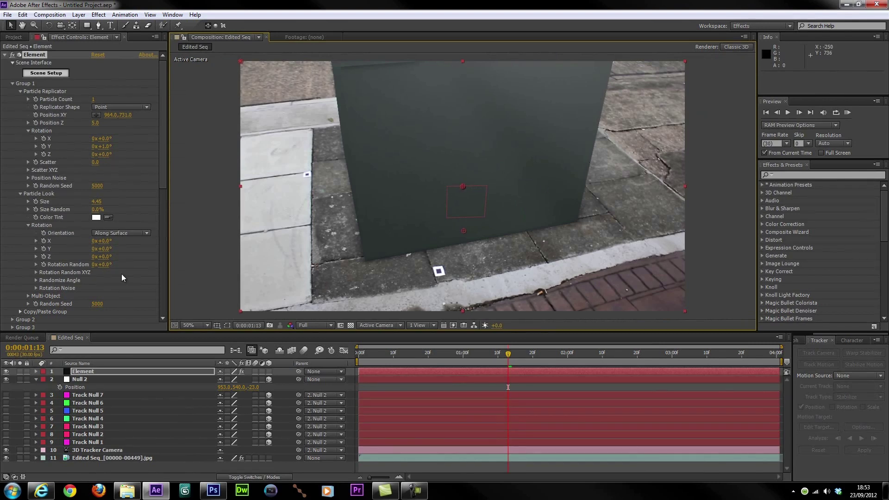
pyautogui.scroll(-3, 30, 280)
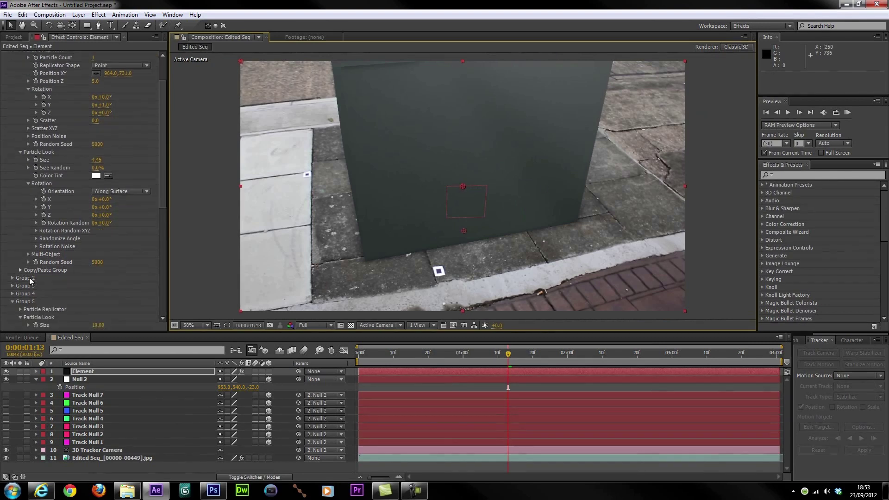
pyautogui.click(20, 270)
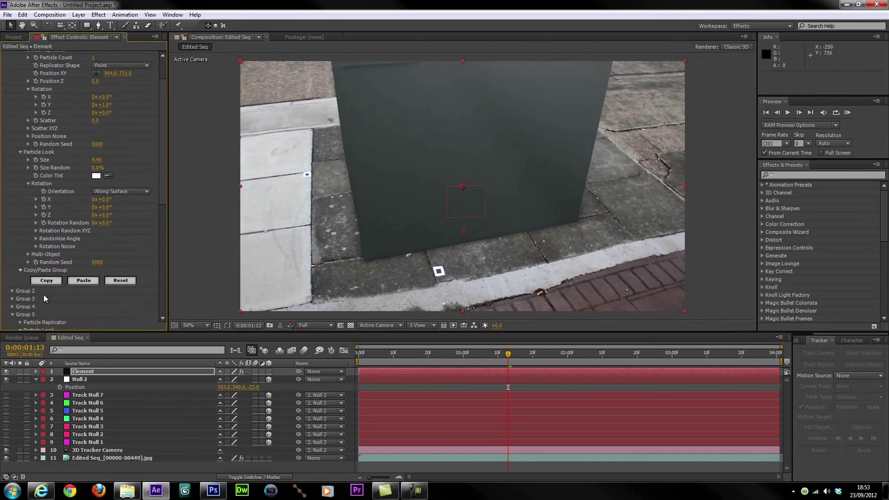
pyautogui.click(13, 290)
pyautogui.scroll(-1, 23, 314)
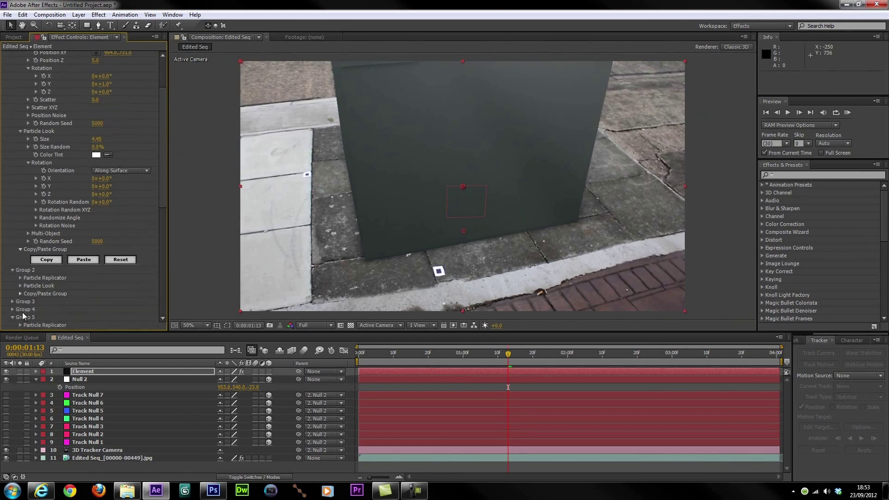
pyautogui.click(21, 293)
pyautogui.click(90, 304)
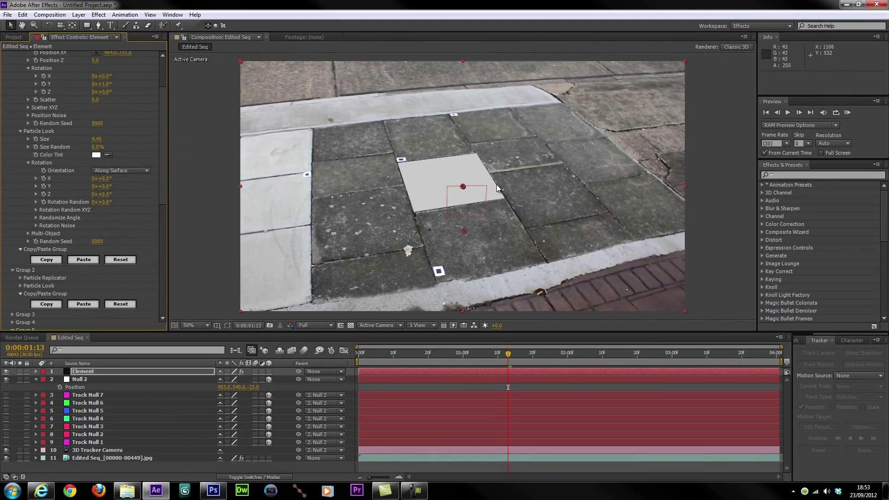
# Scrub Group 2's Position XY Y value lower so the second slab stands taller.
pyautogui.scroll(1, 148, 271)
pyautogui.scroll(-2, 124, 278)
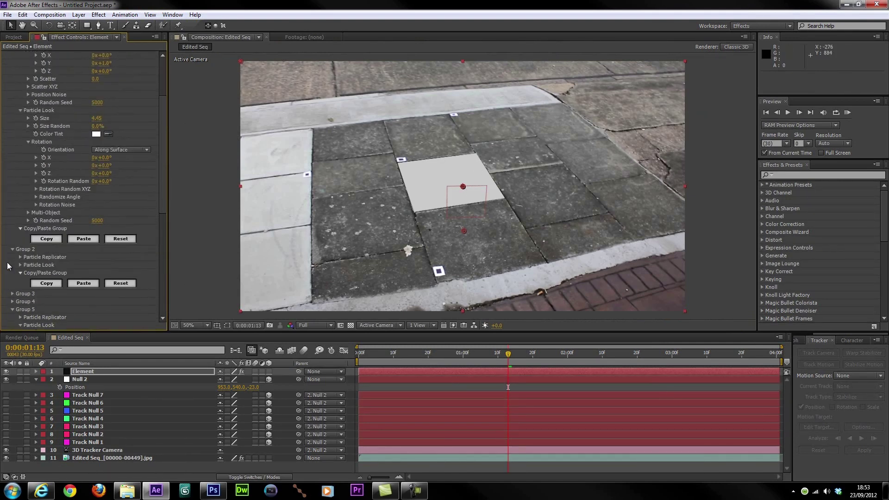
pyautogui.click(20, 256)
pyautogui.scroll(-2, 100, 245)
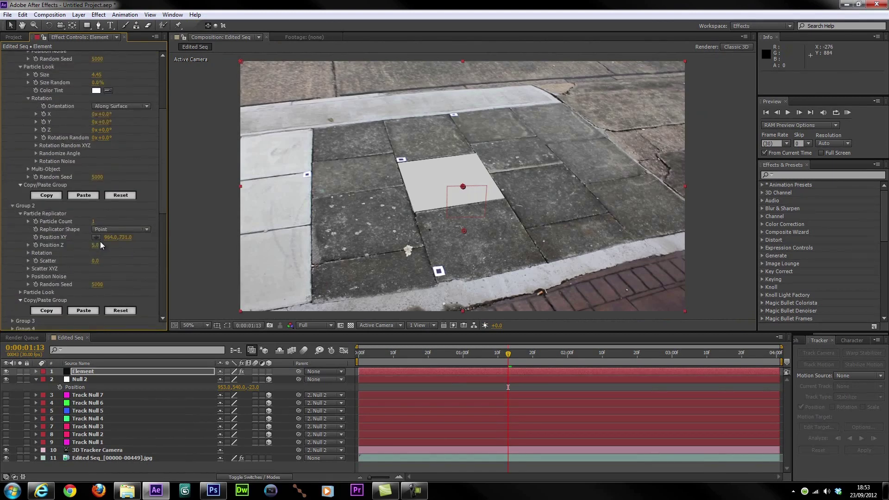
pyautogui.moveTo(113, 238); pyautogui.dragTo(38, 238)
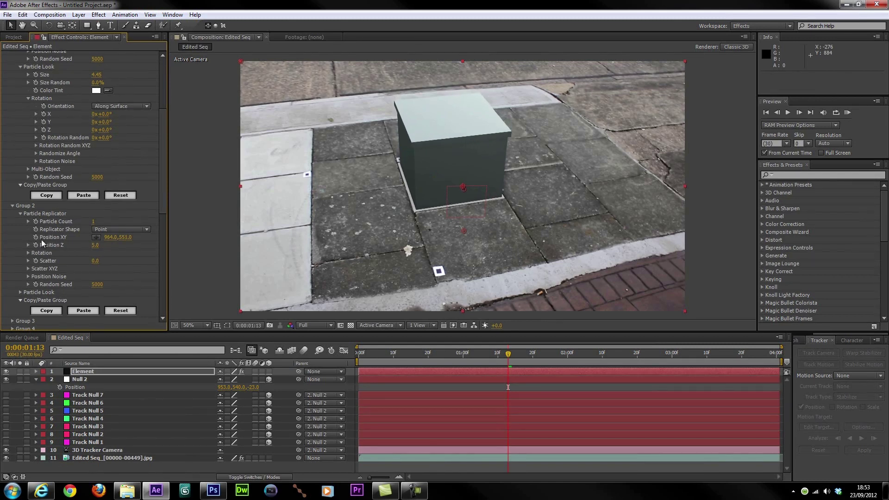
pyautogui.scroll(-10, 87, 274)
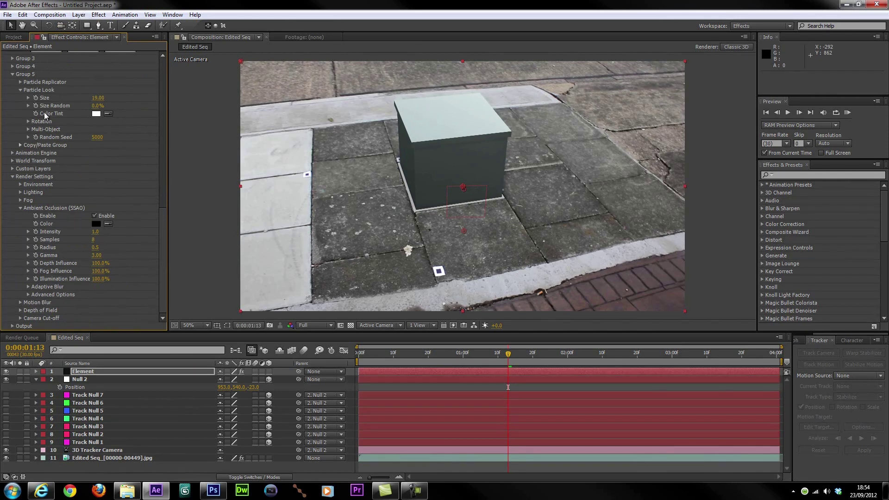
pyautogui.click(79, 14)
# Create a solid named 'Soundkeys' and move it toward the bottom of the layer stack.
pyautogui.moveTo(83, 26)
pyautogui.click(252, 36)
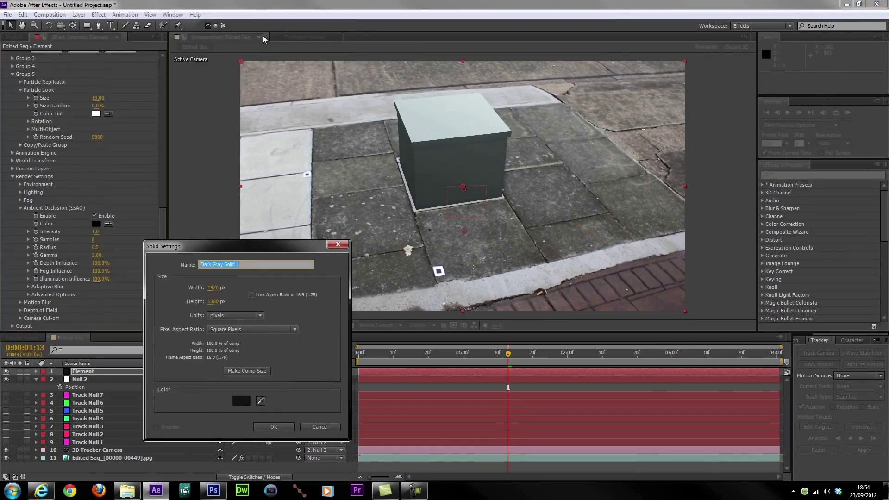
pyautogui.write('Soundk')
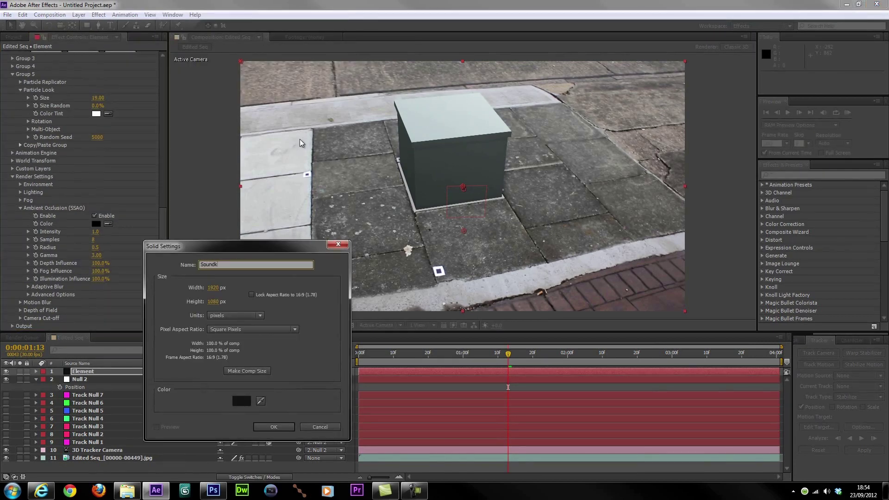
pyautogui.write('eys')
pyautogui.press('Return')
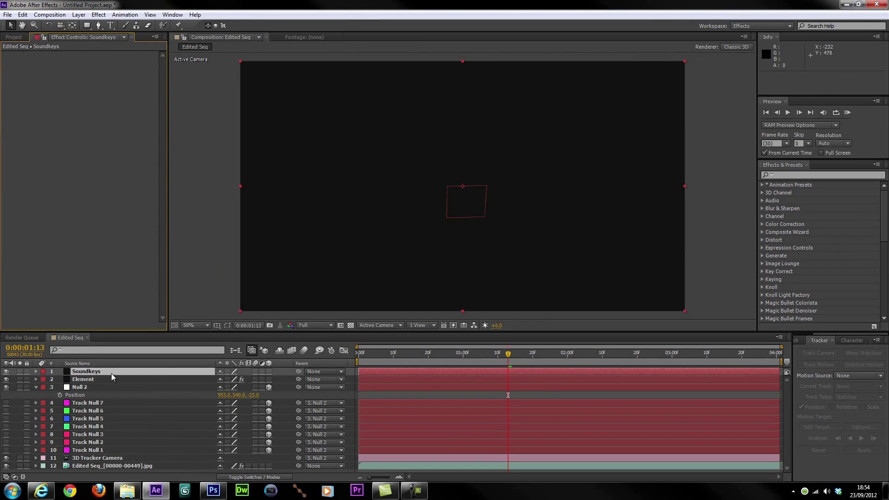
pyautogui.moveTo(108, 371); pyautogui.dragTo(98, 467)
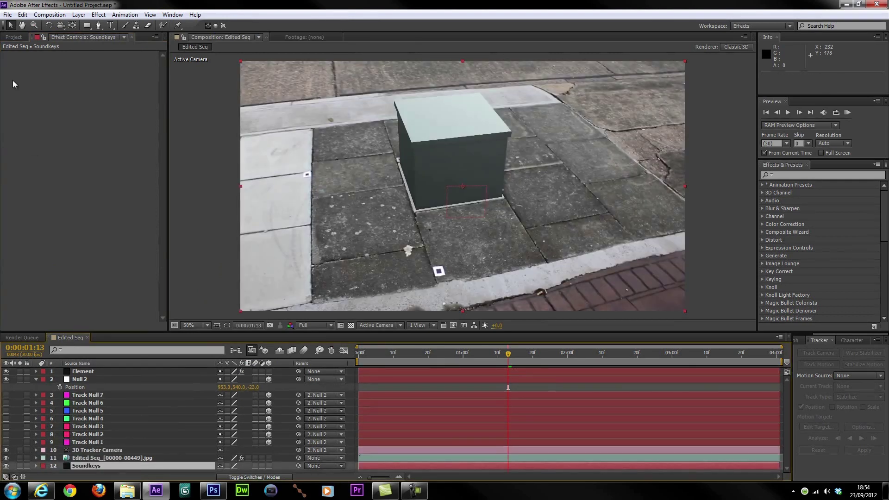
# Add Latin Industries.mp3 to the comp, show its waveform, and preview the audio.
pyautogui.click(14, 37)
pyautogui.click(51, 146)
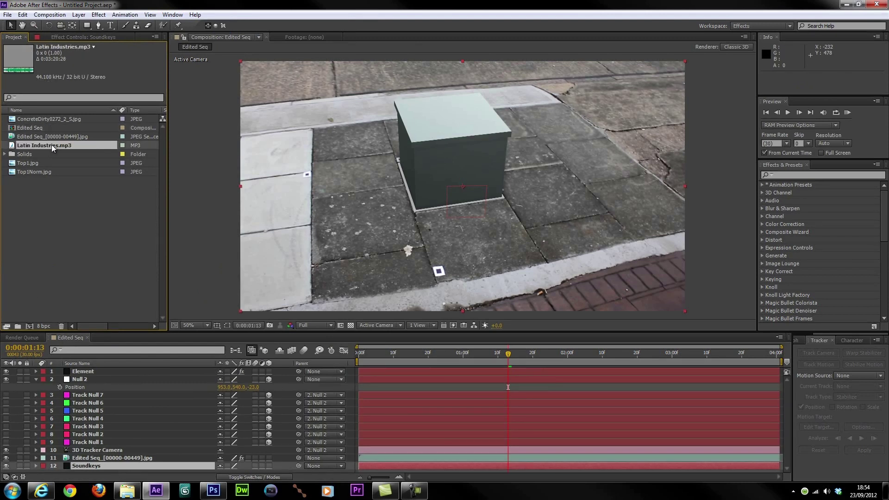
pyautogui.moveTo(49, 142); pyautogui.dragTo(91, 467)
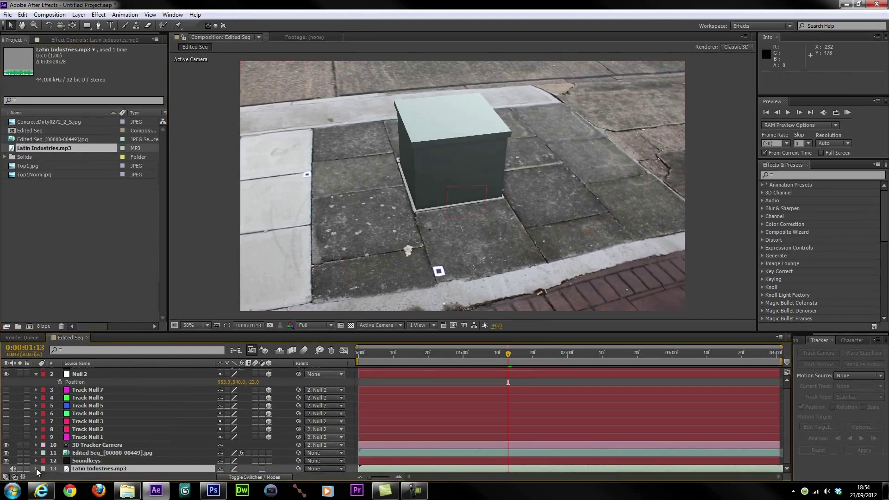
pyautogui.click(36, 468)
pyautogui.click(44, 468)
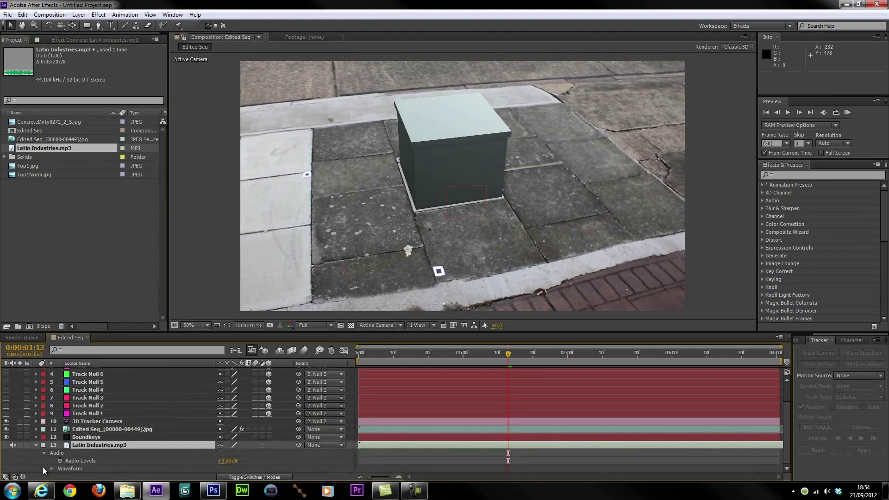
pyautogui.click(52, 468)
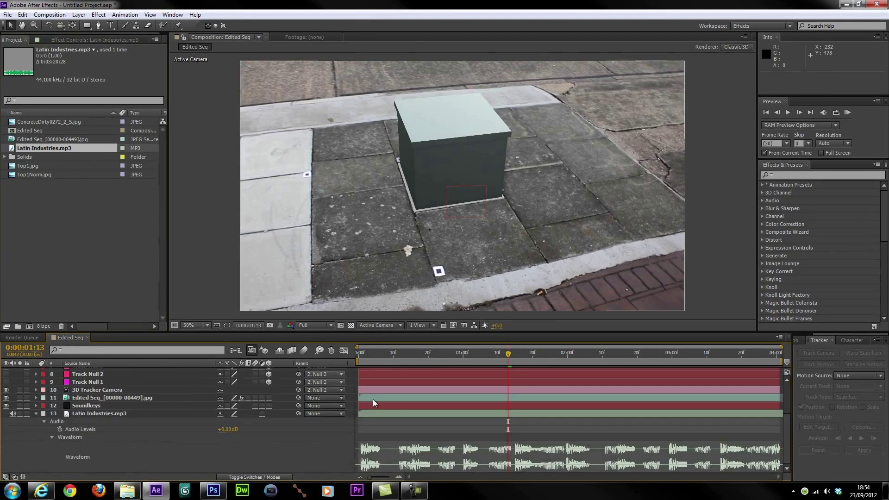
pyautogui.press('KP_Decimal')
pyautogui.press('Home')
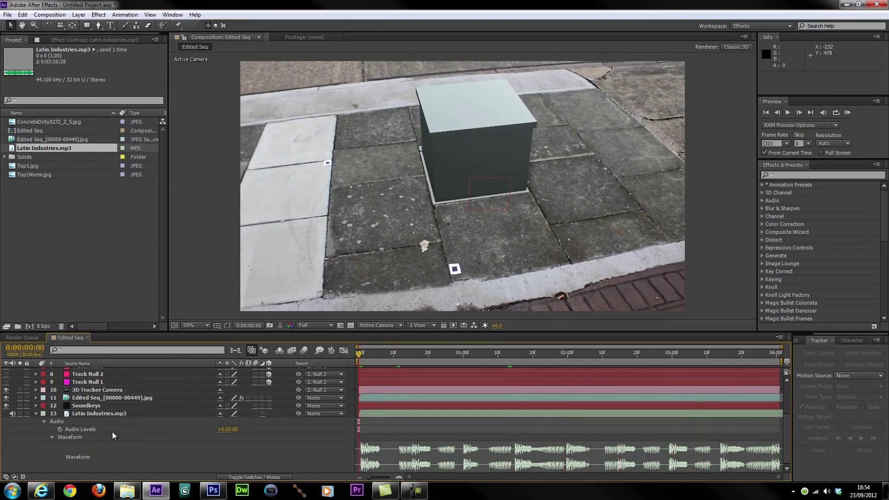
# Apply Trapcode Sound Keys to the Soundkeys solid with Audio Layer set to 13. Latin Industries.mp3.
pyautogui.click(113, 406)
pyautogui.click(101, 16)
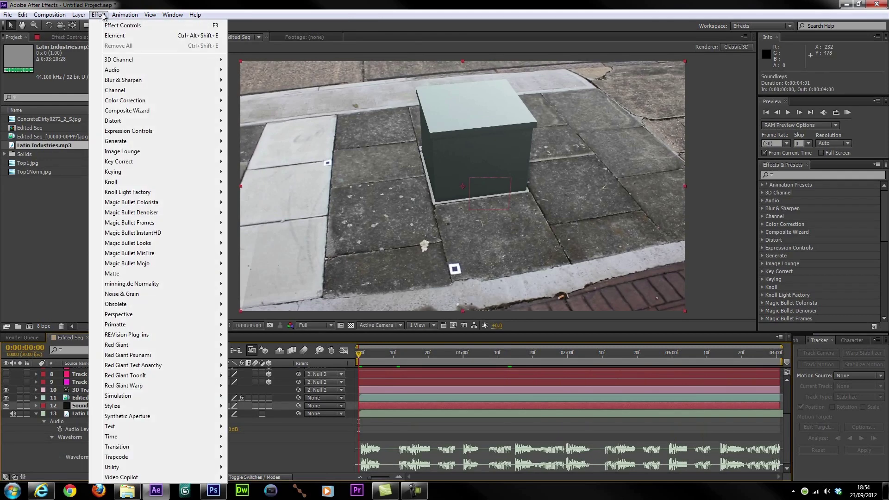
pyautogui.moveTo(173, 456)
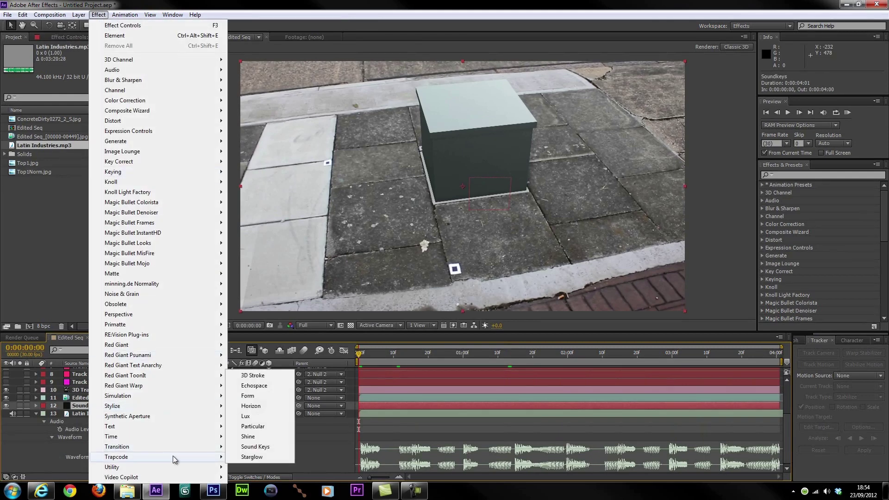
pyautogui.click(255, 447)
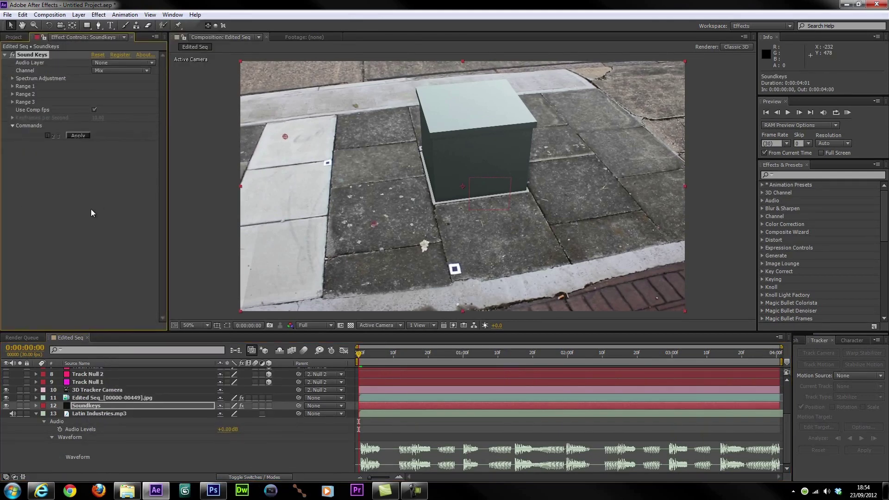
pyautogui.click(128, 62)
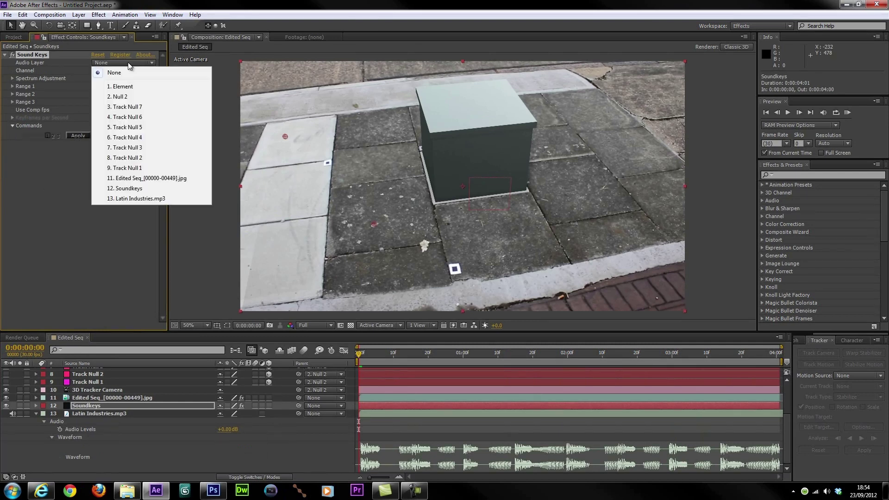
pyautogui.click(147, 198)
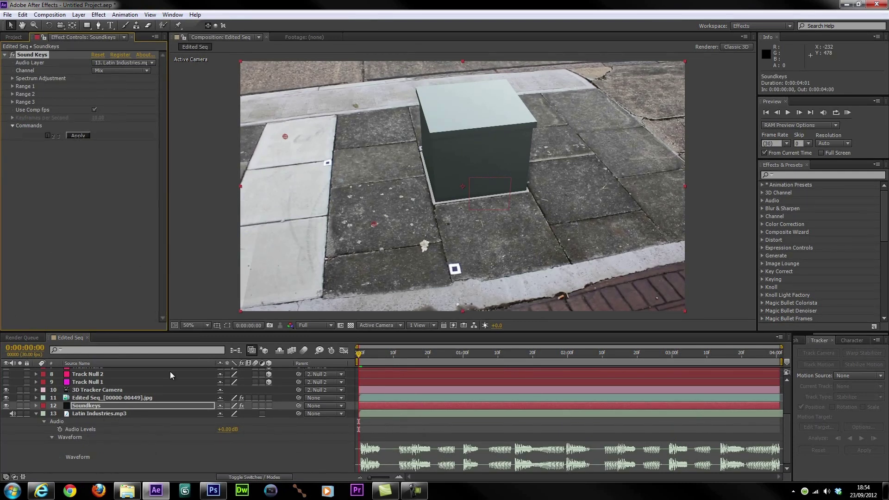
# Solo the Soundkeys layer and fit the Sound Keys range box around the tall yellow spectrum peak.
pyautogui.click(20, 405)
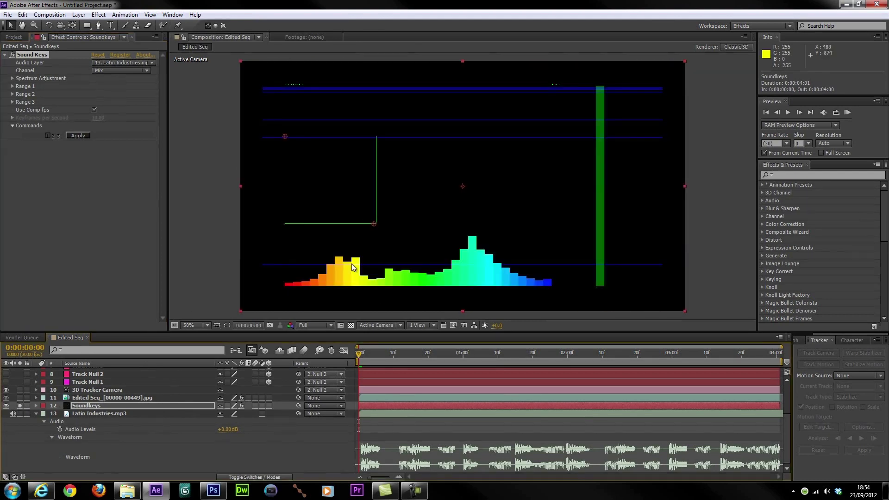
pyautogui.click(407, 362)
pyautogui.moveTo(407, 359); pyautogui.dragTo(505, 339)
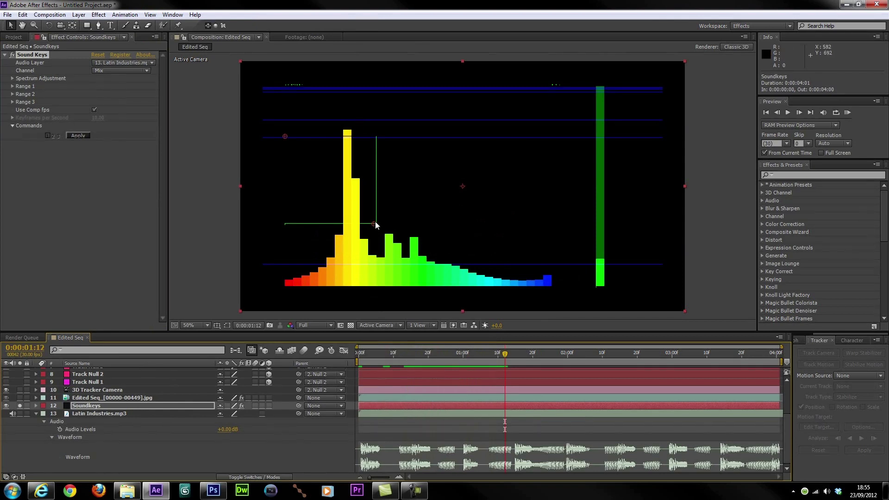
pyautogui.moveTo(375, 223); pyautogui.dragTo(360, 272)
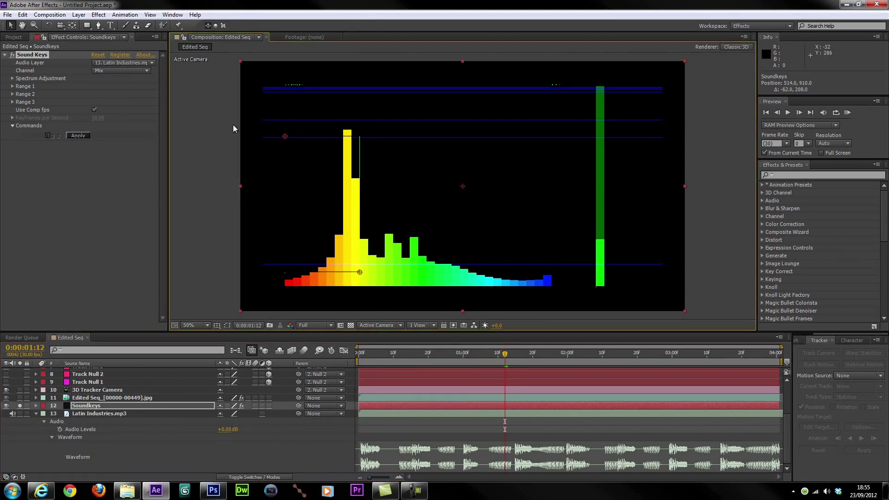
pyautogui.moveTo(285, 137); pyautogui.dragTo(346, 171)
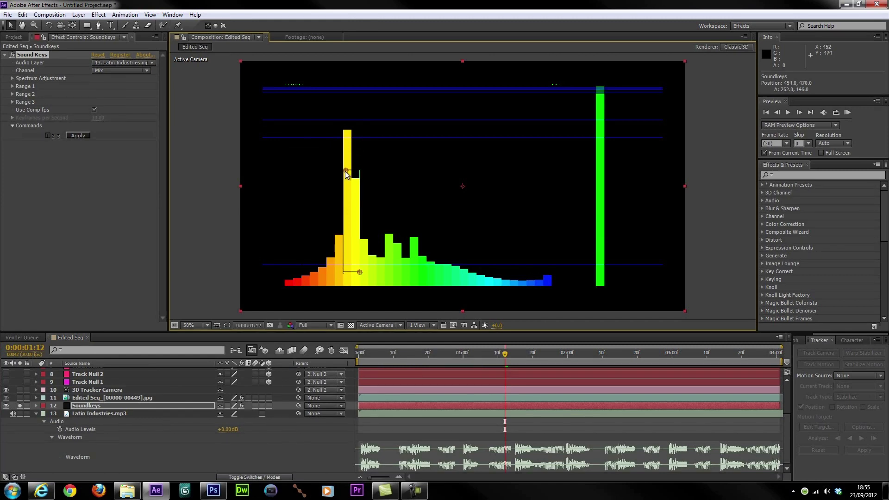
pyautogui.moveTo(510, 358); pyautogui.dragTo(493, 331)
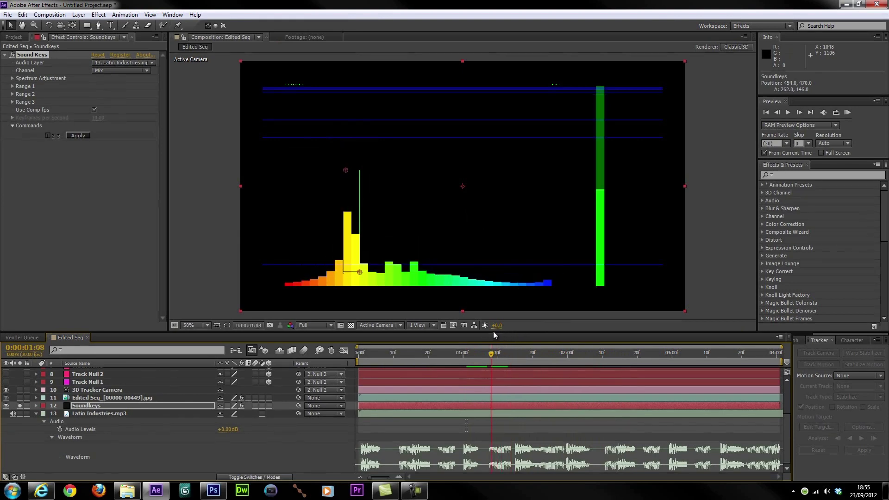
# Generate Output 1 keyframes from the music and reveal them on the Soundkeys layer.
pyautogui.click(82, 135)
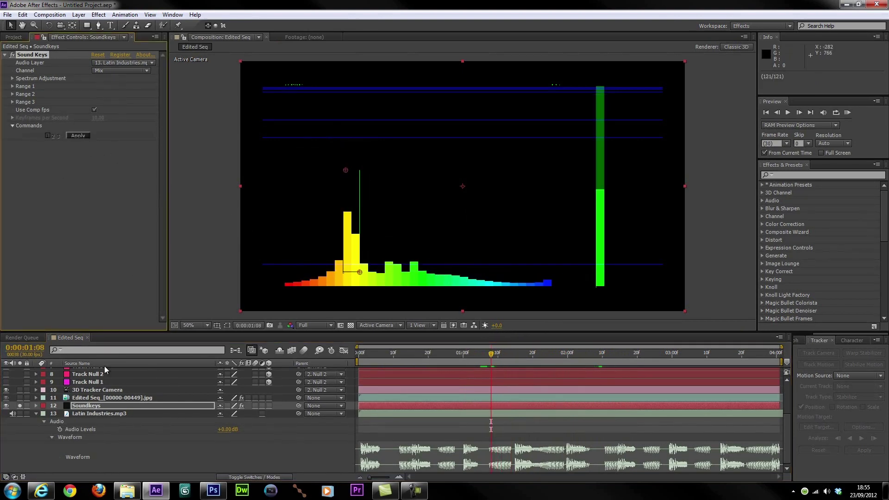
pyautogui.click(132, 407)
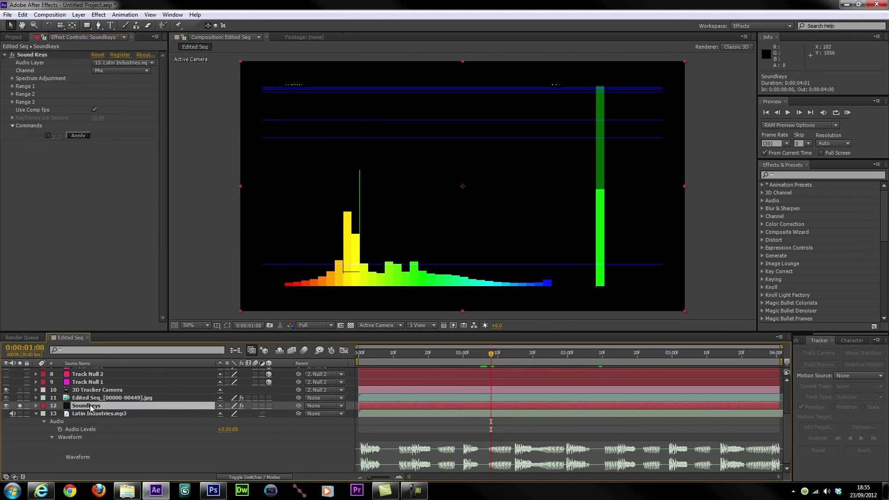
pyautogui.press('u')
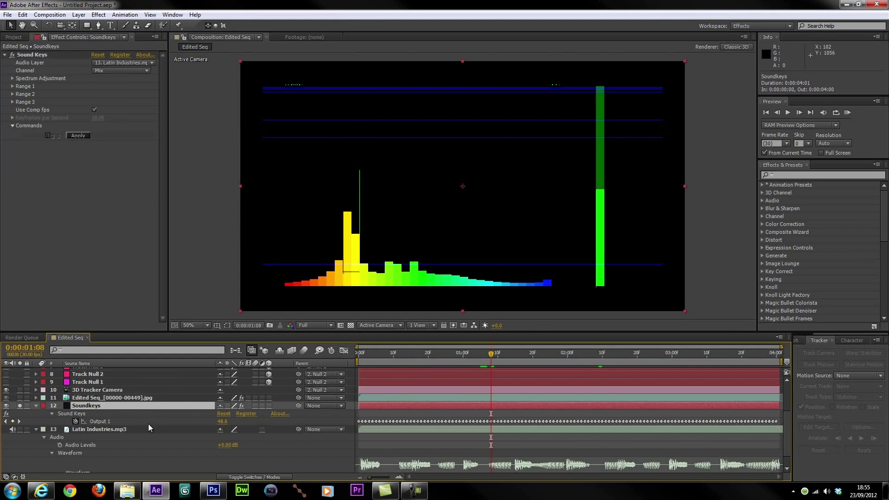
pyautogui.moveTo(434, 360); pyautogui.dragTo(483, 354)
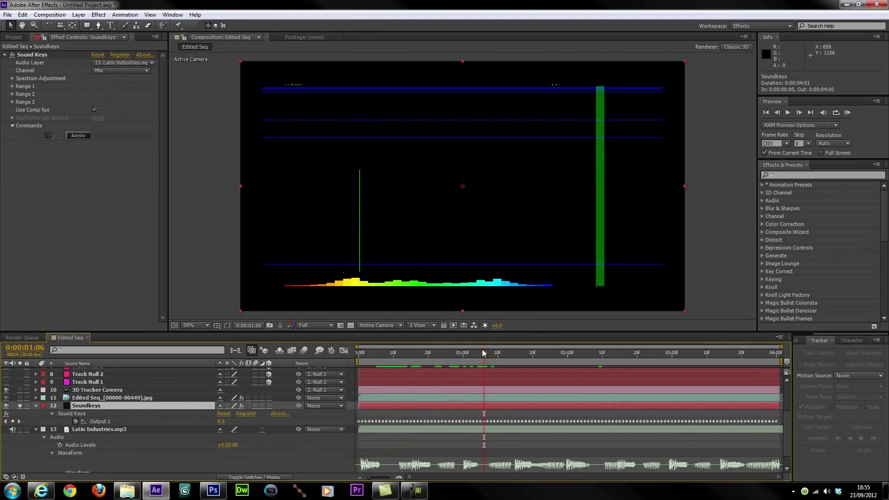
# Unsolo and hide the Soundkeys visualizer and collapse its properties.
pyautogui.click(20, 406)
pyautogui.click(6, 405)
pyautogui.click(36, 405)
pyautogui.scroll(3, 79, 443)
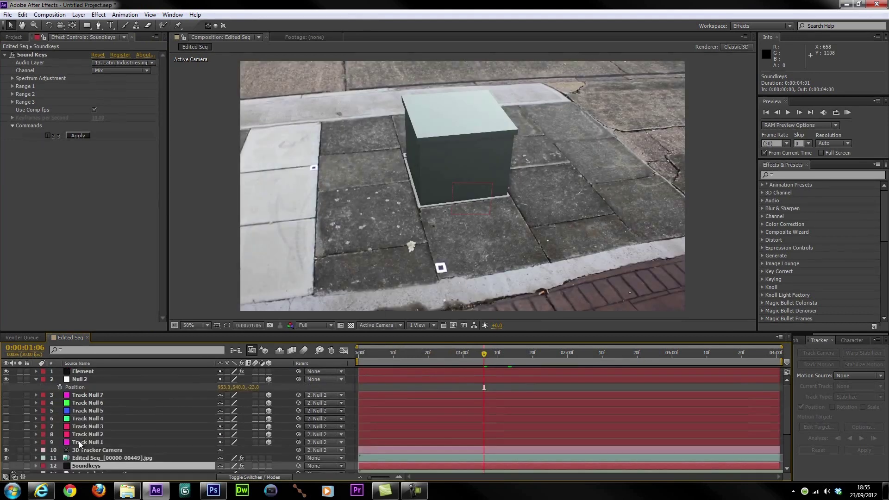
# Enable Element 3D's Animation Engine so the box lies flat as a white slab top.
pyautogui.click(91, 371)
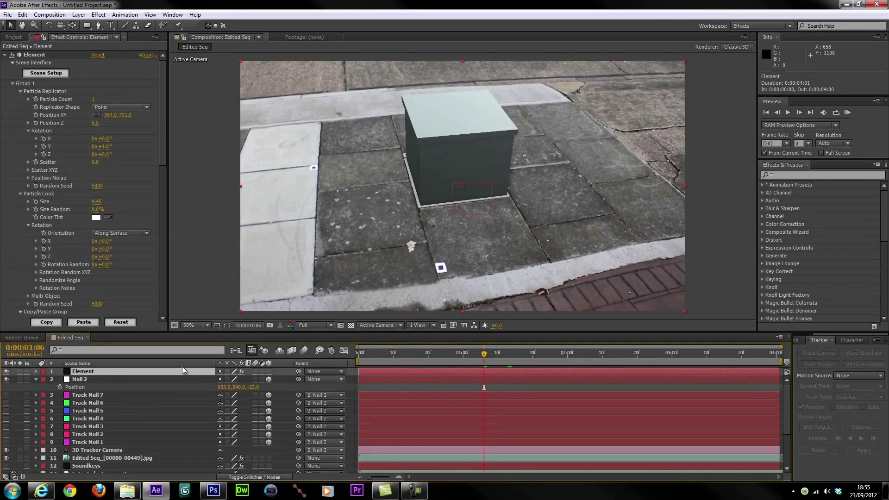
pyautogui.scroll(-4, 111, 282)
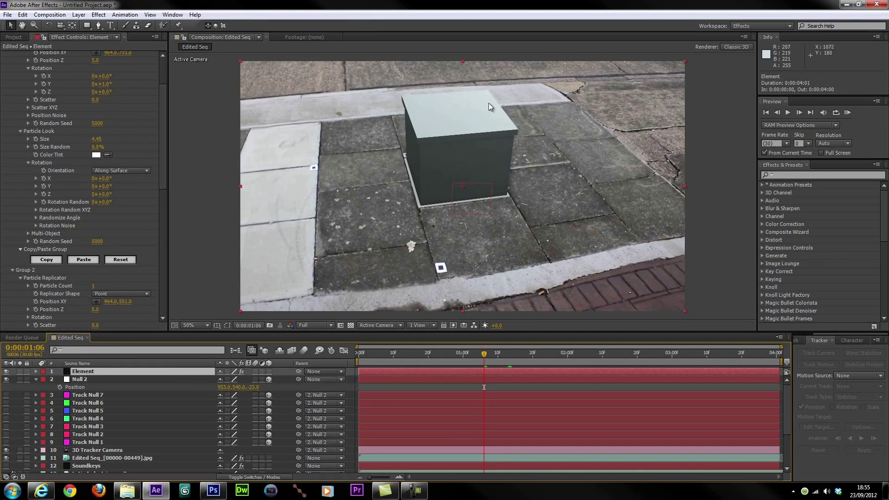
pyautogui.scroll(-12, 135, 188)
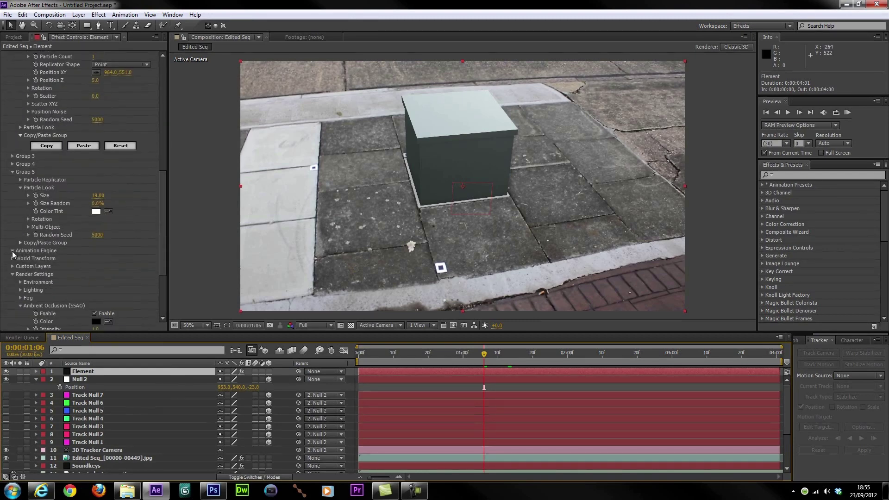
pyautogui.click(12, 251)
pyautogui.scroll(-3, 42, 234)
pyautogui.click(95, 208)
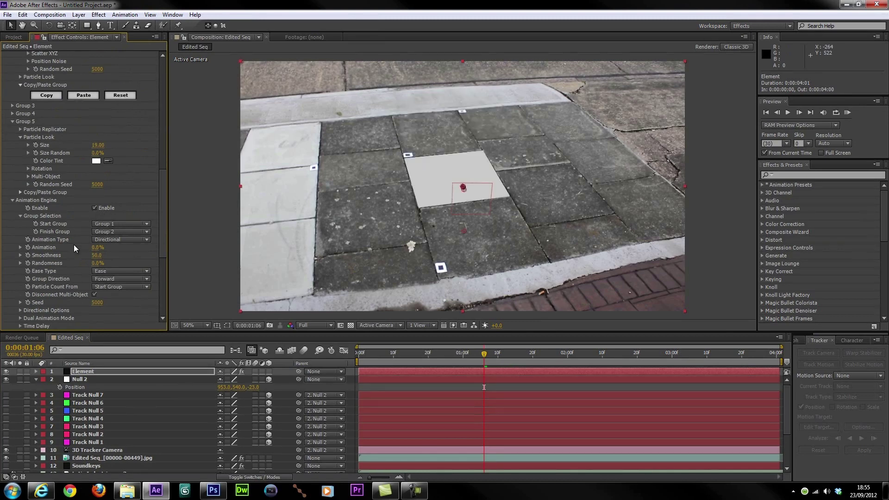
pyautogui.scroll(-1, 73, 249)
pyautogui.scroll(-4, 106, 405)
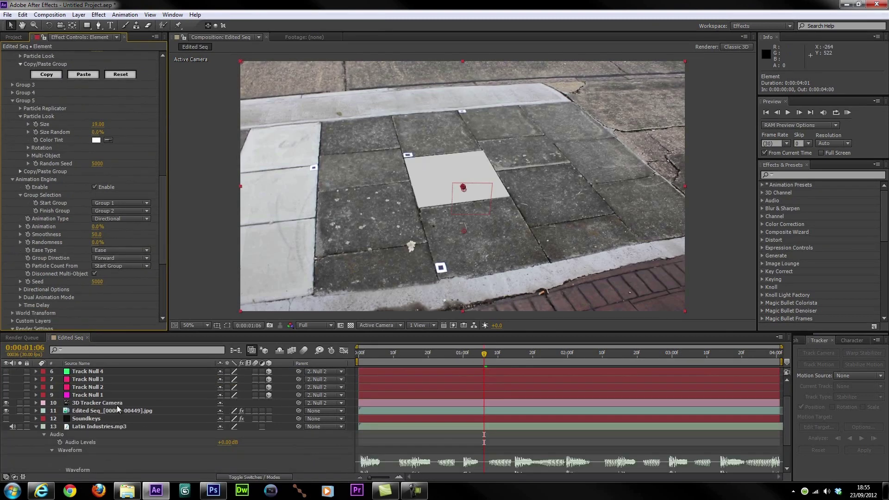
pyautogui.click(107, 404)
# Reveal Soundkeys Output 1 and test the box rising by scrubbing Element's Animation value.
pyautogui.press('u')
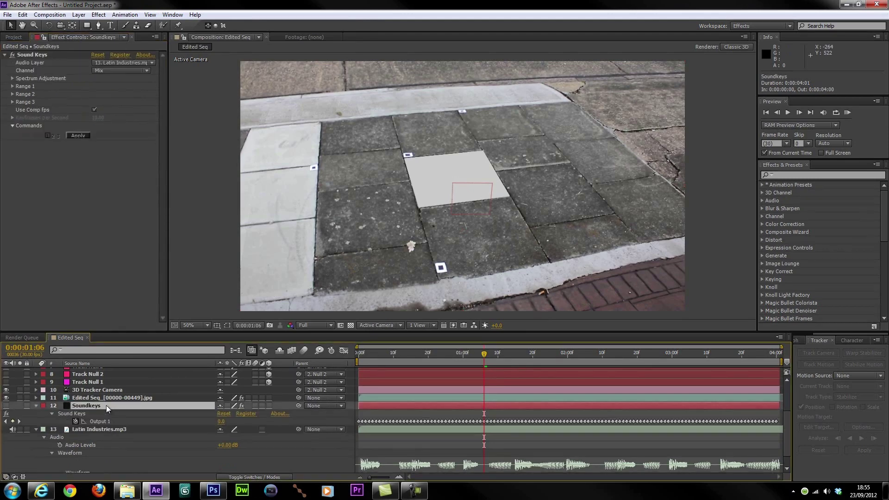
pyautogui.scroll(4, 66, 408)
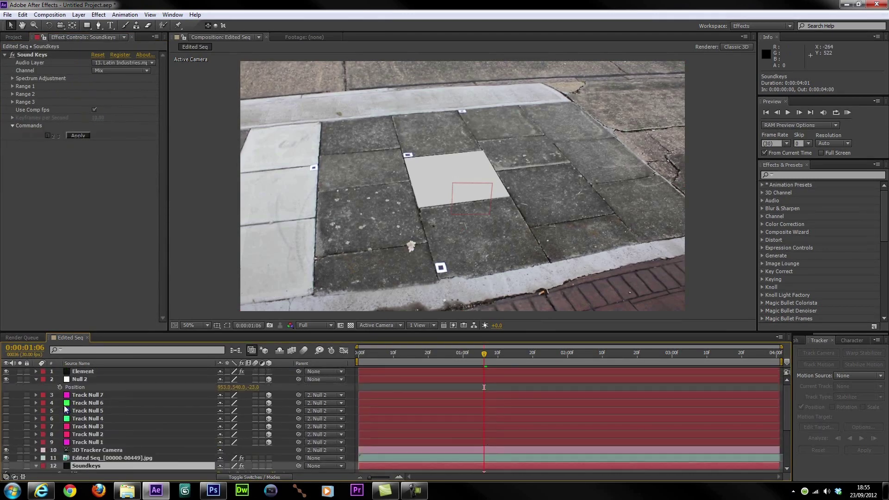
pyautogui.click(116, 371)
pyautogui.scroll(-15, 110, 280)
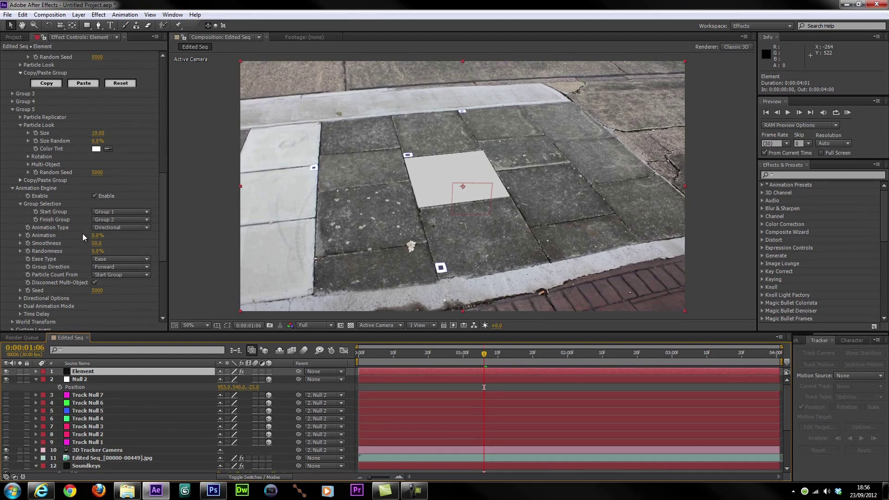
pyautogui.moveTo(97, 235)
pyautogui.mouseDown()
pyautogui.moveTo(137, 226)
pyautogui.moveTo(100, 235)
pyautogui.mouseUp()
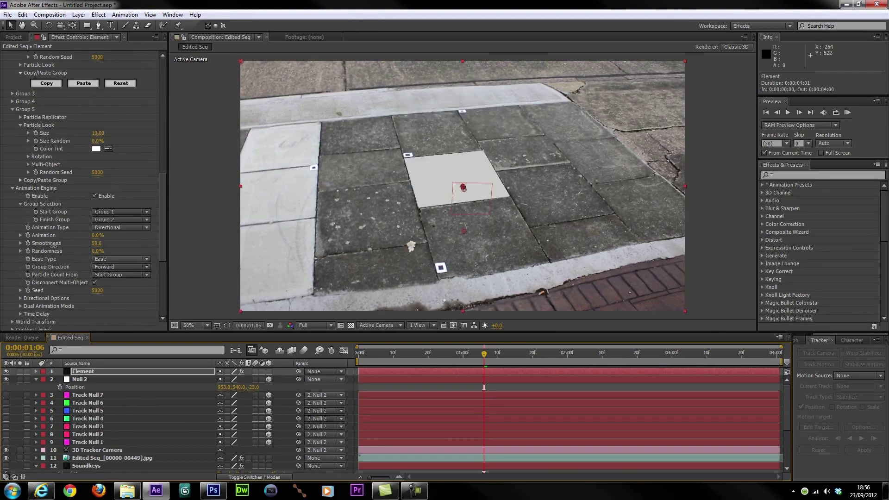
# Pick-whip an expression linking Element's Animation to the Soundkeys layer's Sound Keys Output 1.
pyautogui.keyDown('alt'); pyautogui.click(27, 236); pyautogui.keyUp('alt')
pyautogui.moveTo(244, 470); pyautogui.dragTo(142, 435)
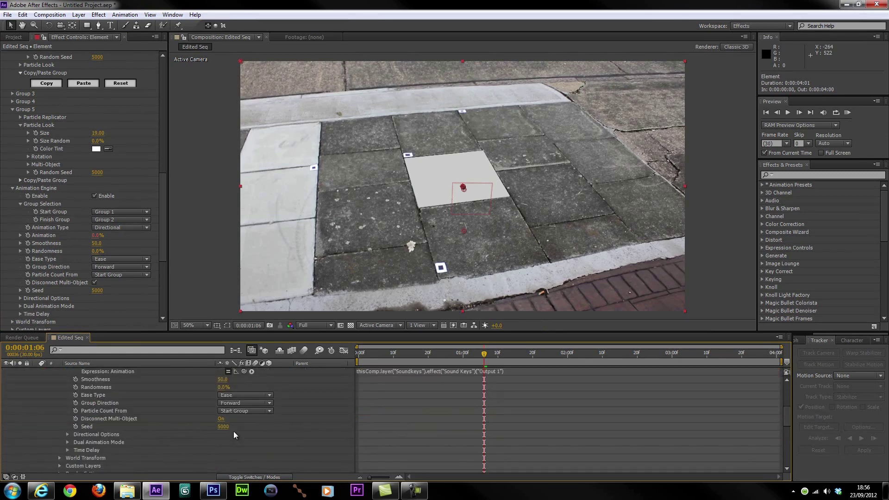
pyautogui.scroll(3, 277, 451)
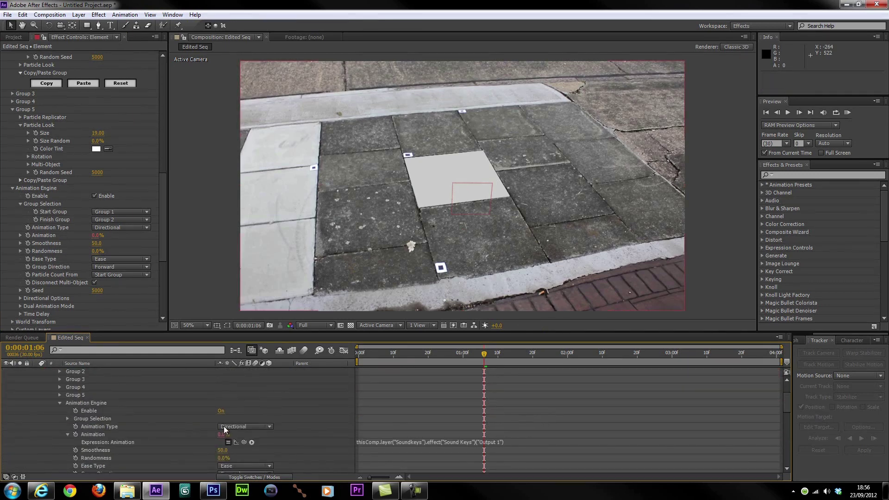
pyautogui.scroll(2, 223, 426)
pyautogui.click(36, 371)
pyautogui.scroll(-2, 98, 434)
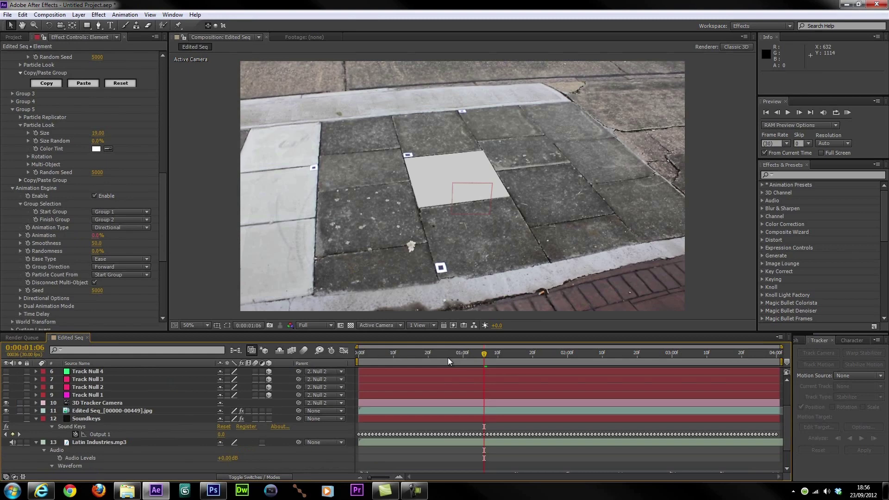
# RAM-preview the comp and check frame 12, where Animation reads 63.9% with the box raised.
pyautogui.moveTo(450, 354); pyautogui.dragTo(410, 360)
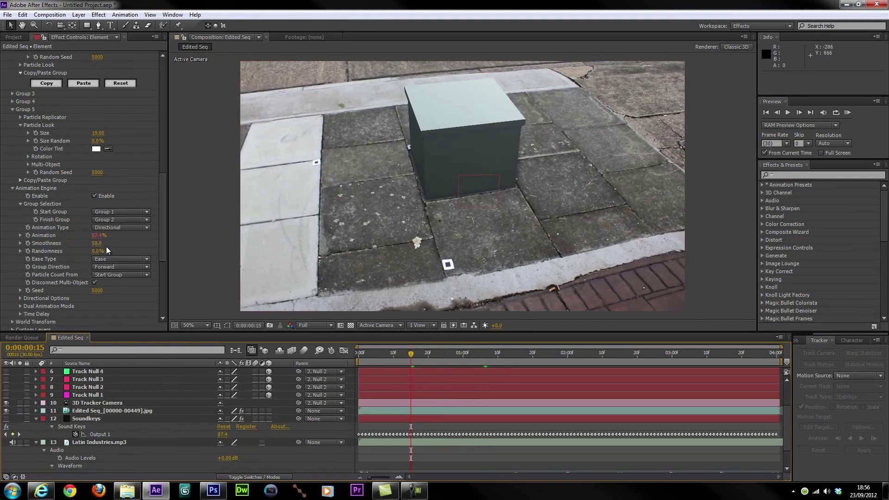
pyautogui.moveTo(401, 355); pyautogui.dragTo(359, 362)
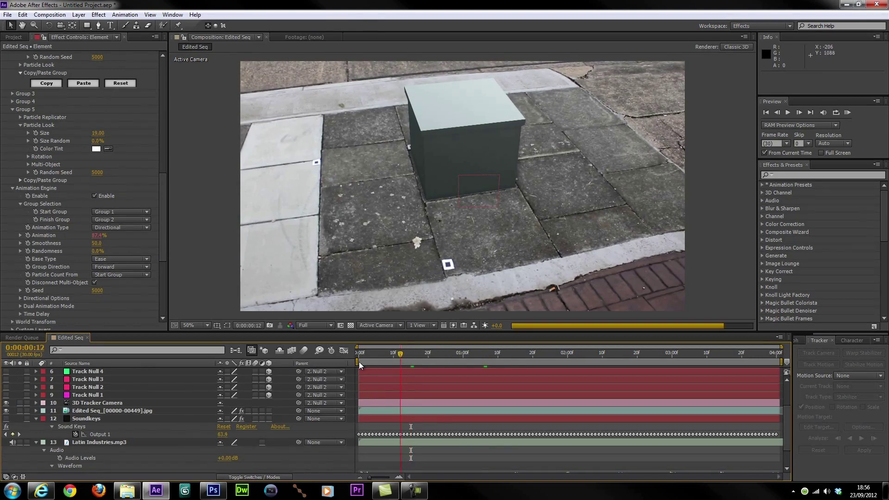
pyautogui.scroll(-2, 355, 386)
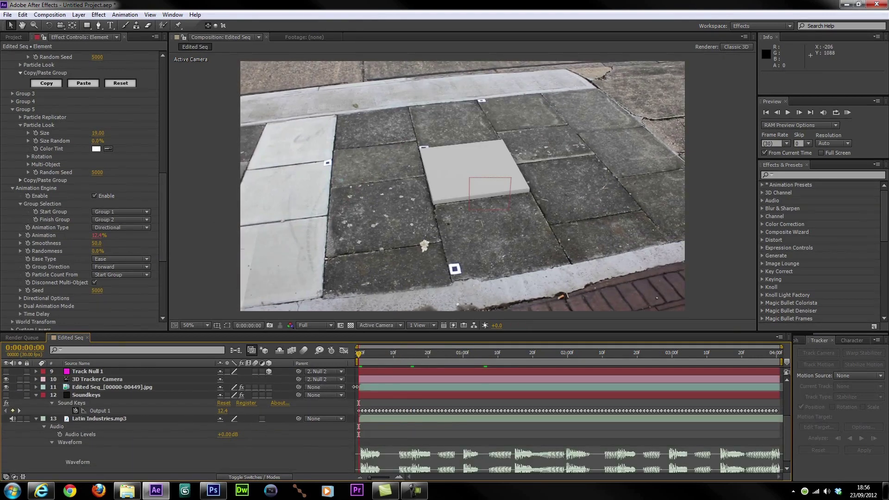
pyautogui.press('KP_0')
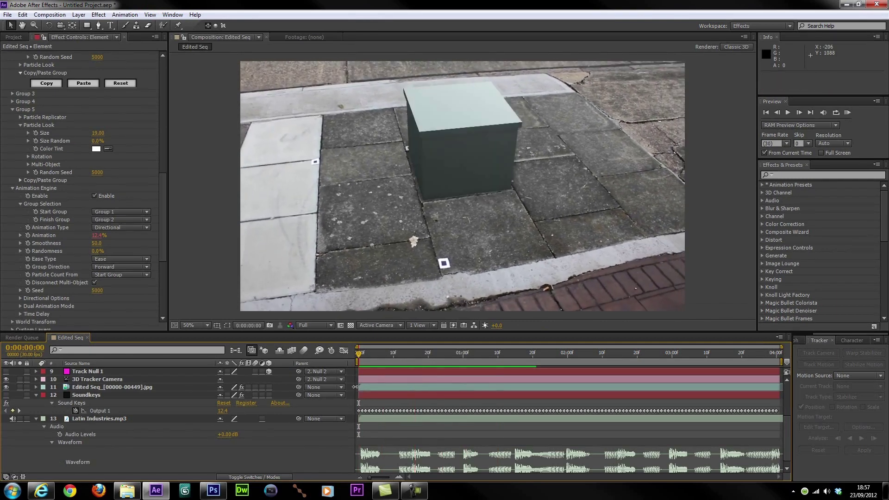
pyautogui.press('space')
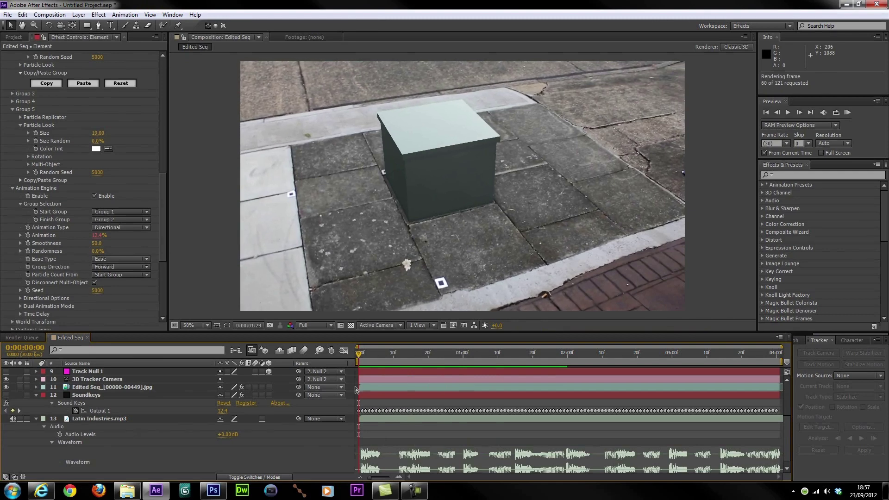
pyautogui.press('space')
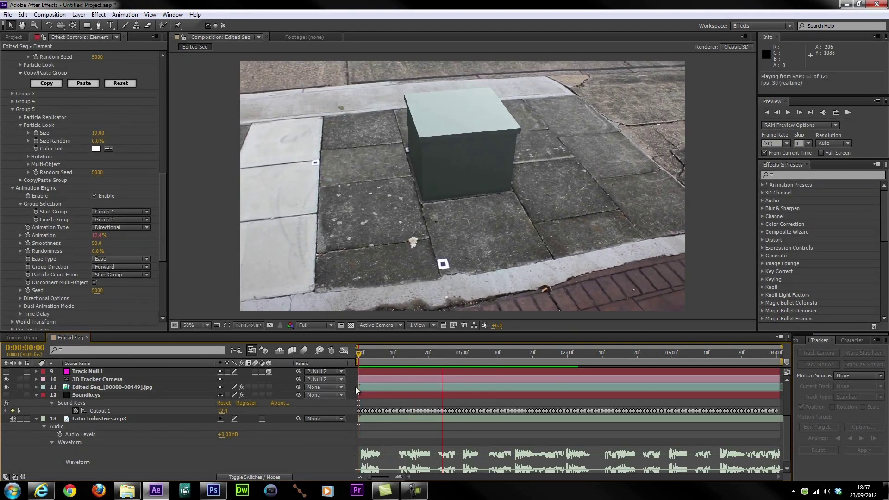
pyautogui.press('space')
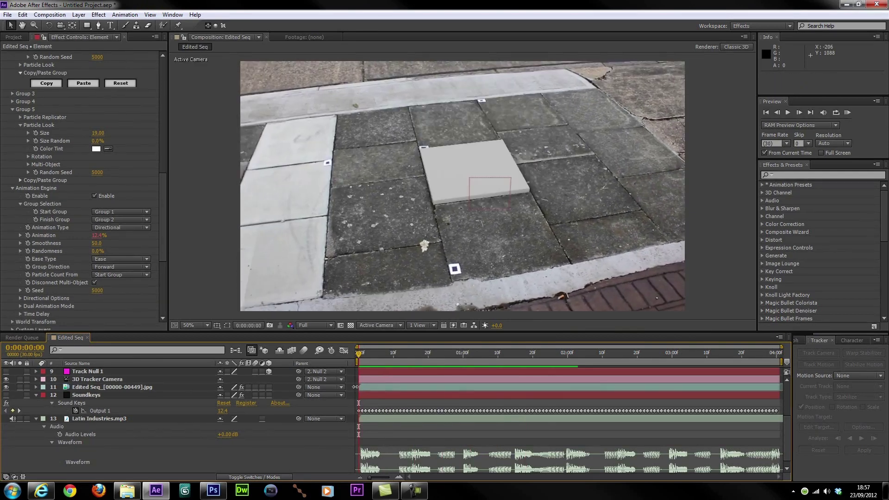
pyautogui.moveTo(389, 352); pyautogui.dragTo(400, 402)
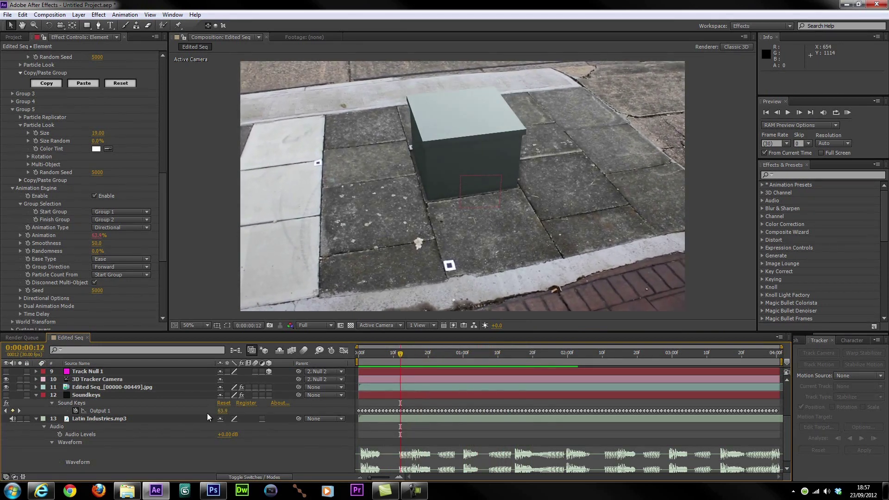
pyautogui.scroll(5, 133, 413)
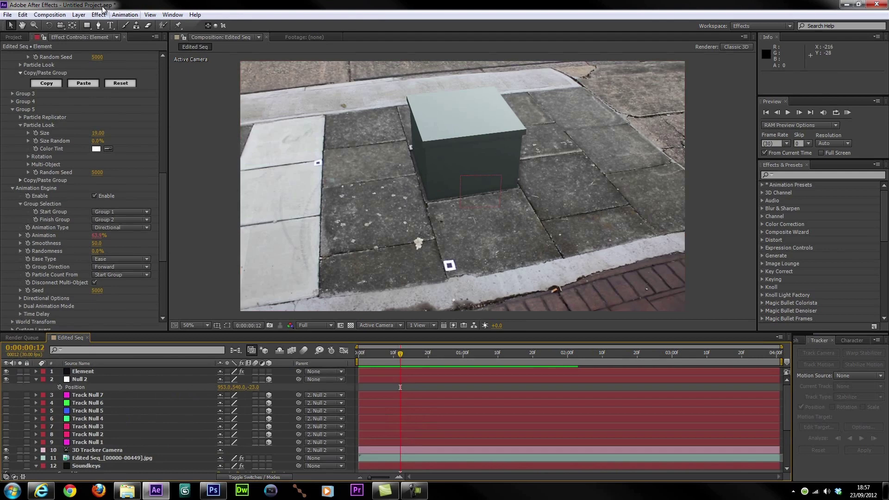
# Create a new dark gray solid layer, Dark Gray Solid 1.
pyautogui.click(79, 15)
pyautogui.moveTo(91, 27)
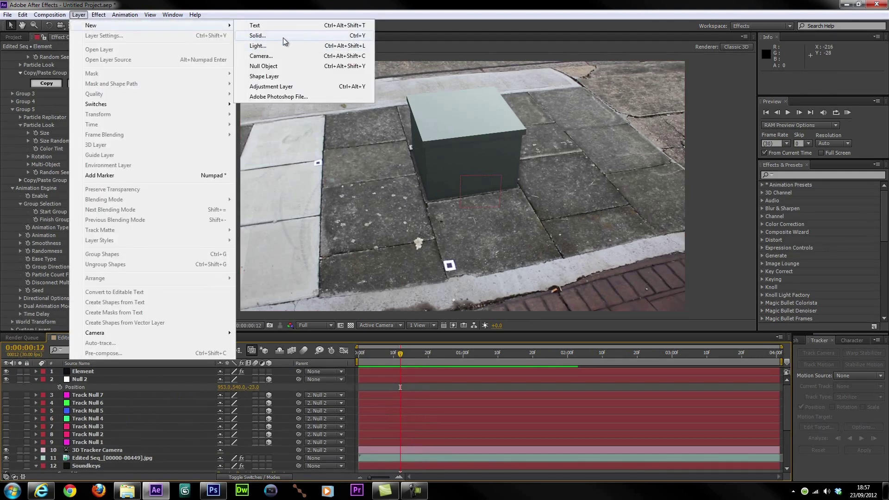
pyautogui.click(257, 36)
pyautogui.click(241, 401)
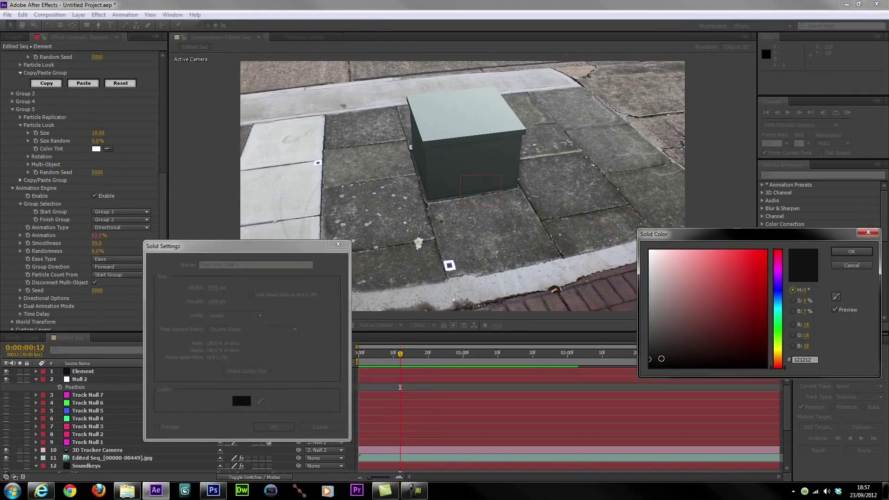
pyautogui.click(852, 252)
pyautogui.click(282, 427)
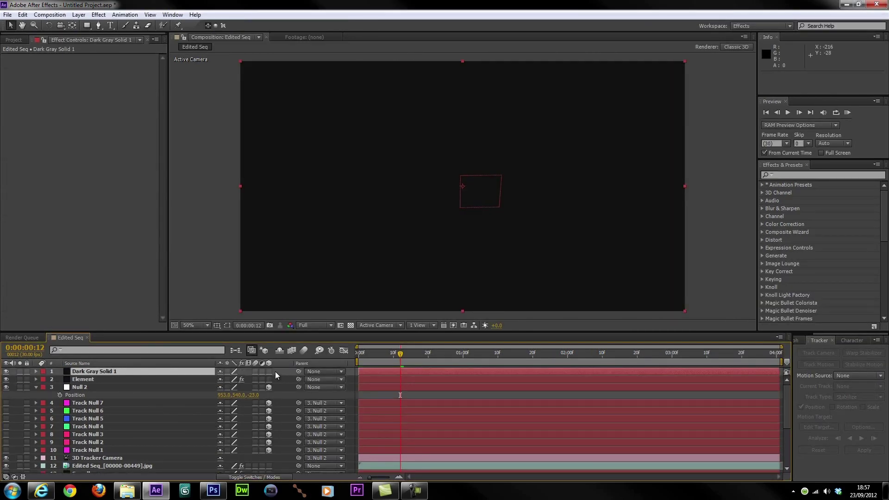
# Make the solid 3D and rotate it 90° on X, checking it in Left view.
pyautogui.click(269, 372)
pyautogui.press('r')
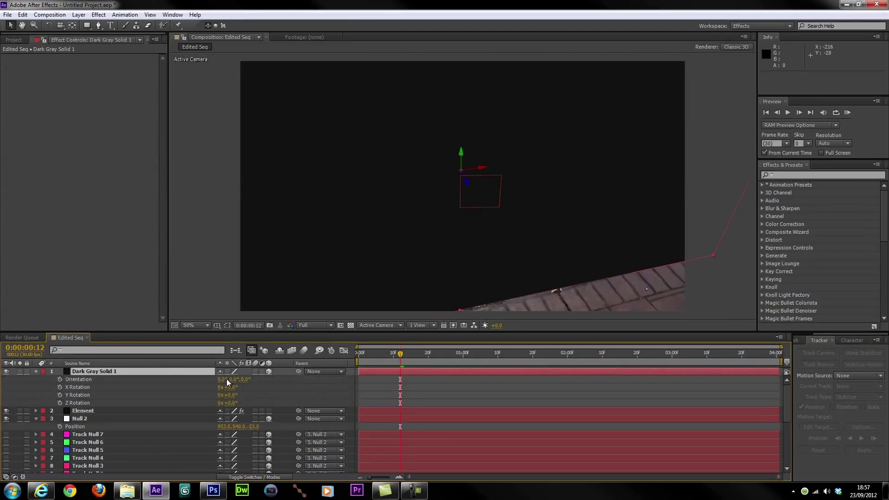
pyautogui.click(231, 387)
pyautogui.press('Return')
pyautogui.click(364, 326)
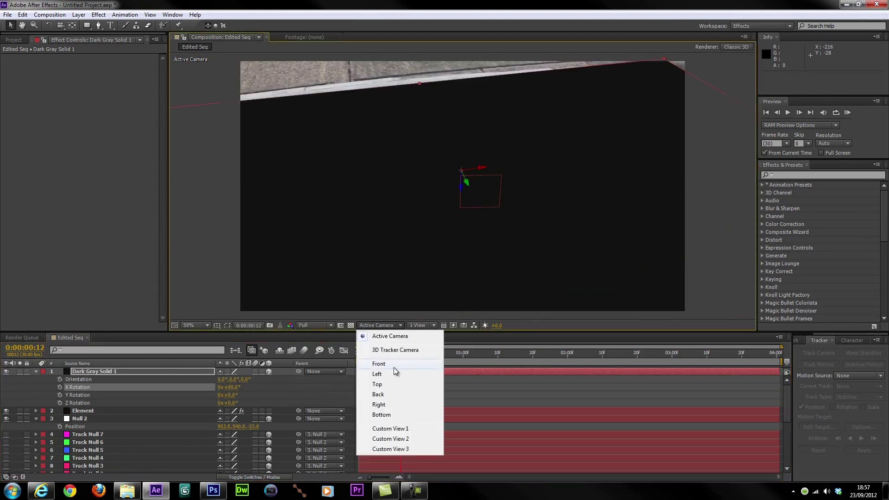
pyautogui.click(376, 375)
pyautogui.scroll(4, 509, 191)
pyautogui.scroll(-2, 487, 188)
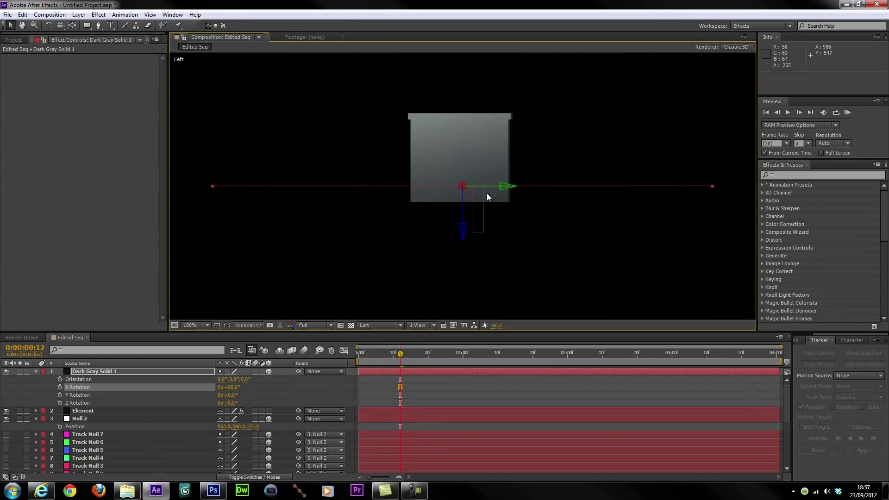
pyautogui.scroll(-2, 420, 253)
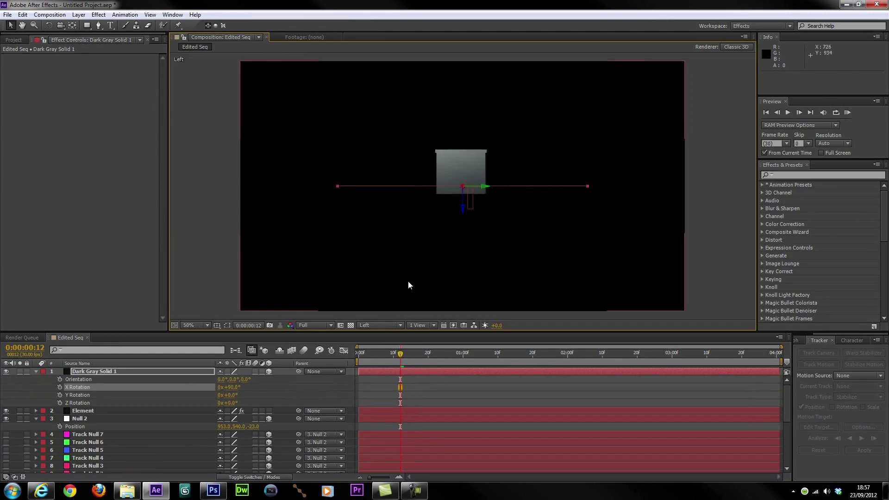
pyautogui.click(387, 326)
pyautogui.click(392, 284)
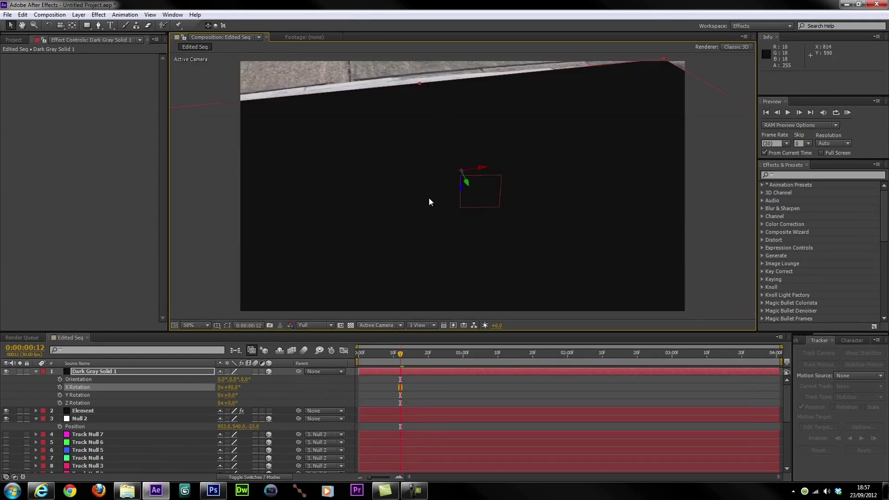
# Scale the solid to 51%, place it below Element, and hide both layers.
pyautogui.press('s')
pyautogui.moveTo(232, 380)
pyautogui.mouseDown()
pyautogui.moveTo(198, 385)
pyautogui.moveTo(220, 386)
pyautogui.mouseUp()
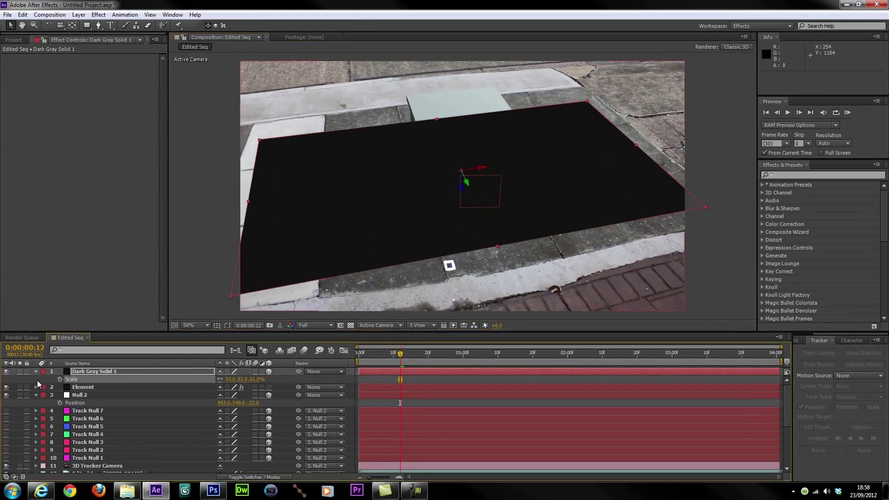
pyautogui.moveTo(82, 373); pyautogui.dragTo(80, 393)
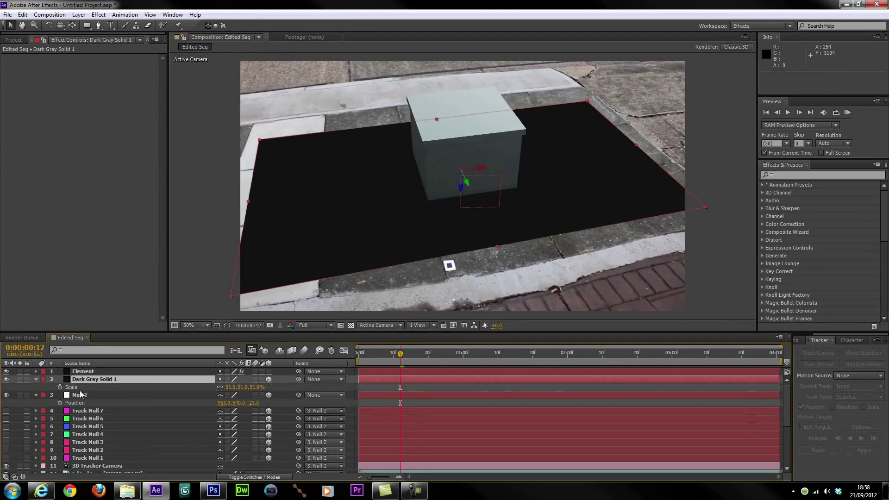
pyautogui.moveTo(6, 379); pyautogui.dragTo(6, 371)
# Rename the dark gray solid to Floor.
pyautogui.press('Return')
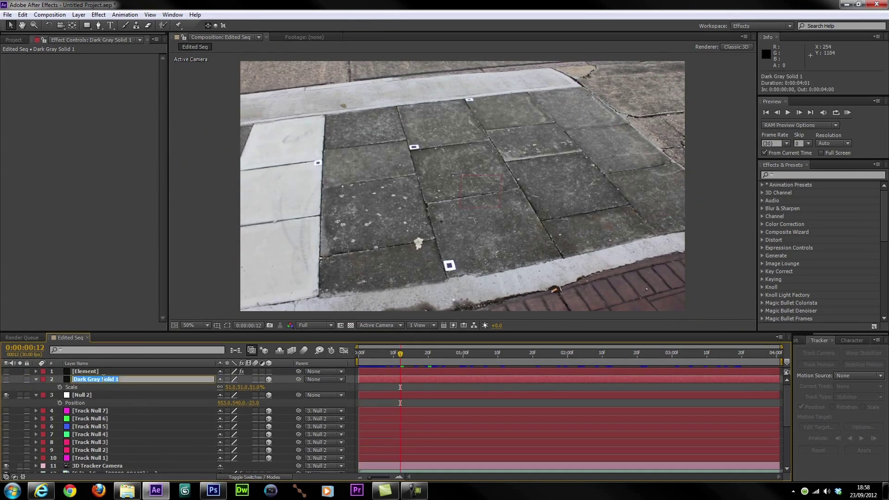
pyautogui.write('Floor')
pyautogui.press('Return')
# Draw a four-point Pen mask on Floor around a single pavement tile.
pyautogui.press('g')
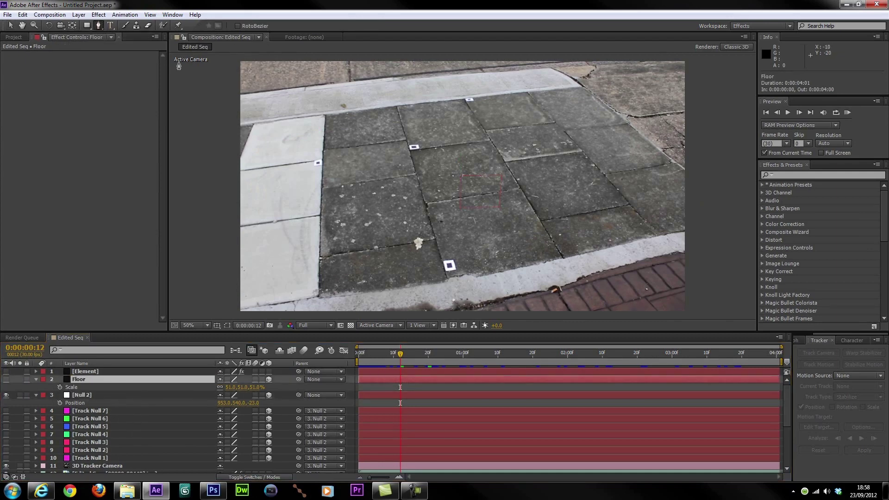
pyautogui.scroll(3, 457, 161)
pyautogui.click(265, 114)
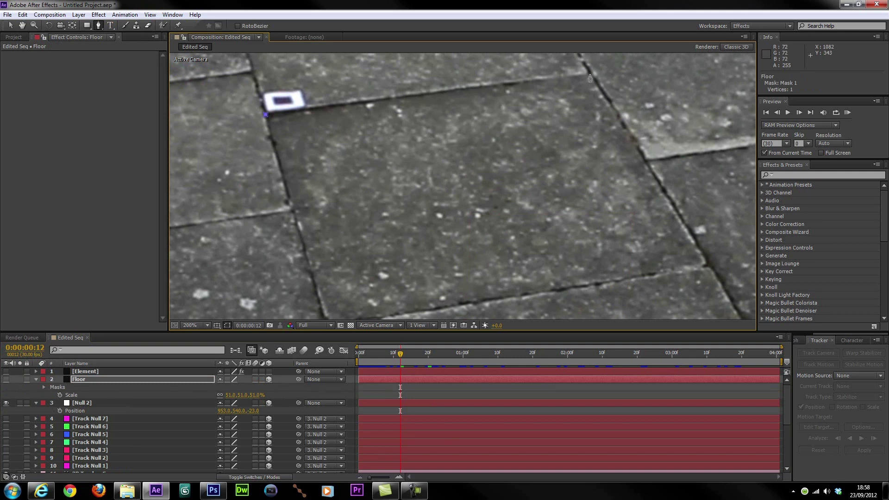
pyautogui.click(590, 74)
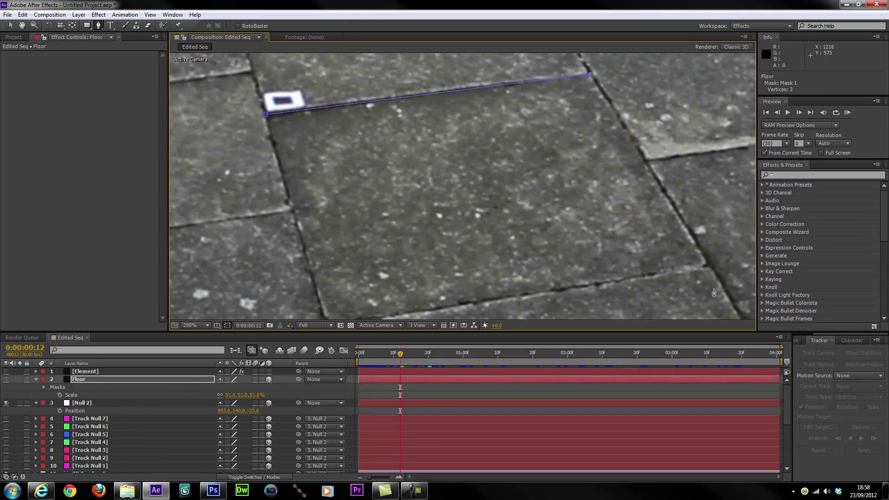
pyautogui.click(707, 266)
pyautogui.moveTo(346, 281); pyautogui.dragTo(351, 245)
pyautogui.click(337, 290)
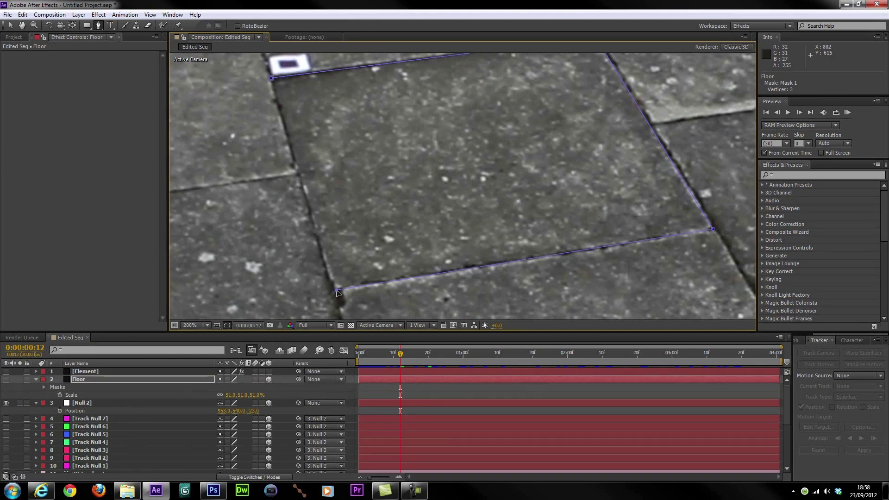
pyautogui.click(271, 78)
pyautogui.press(',')
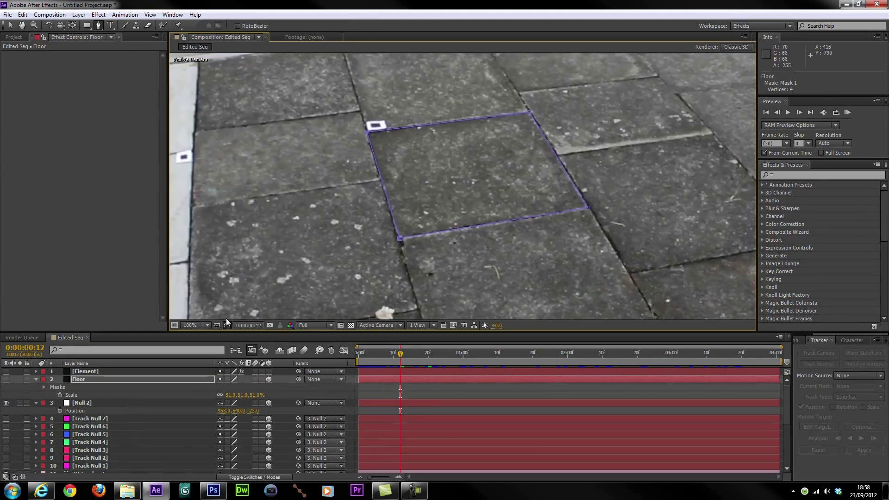
# Give the Floor mask 3 px feather and 1 px expansion, and unhide Floor and Element.
pyautogui.click(6, 379)
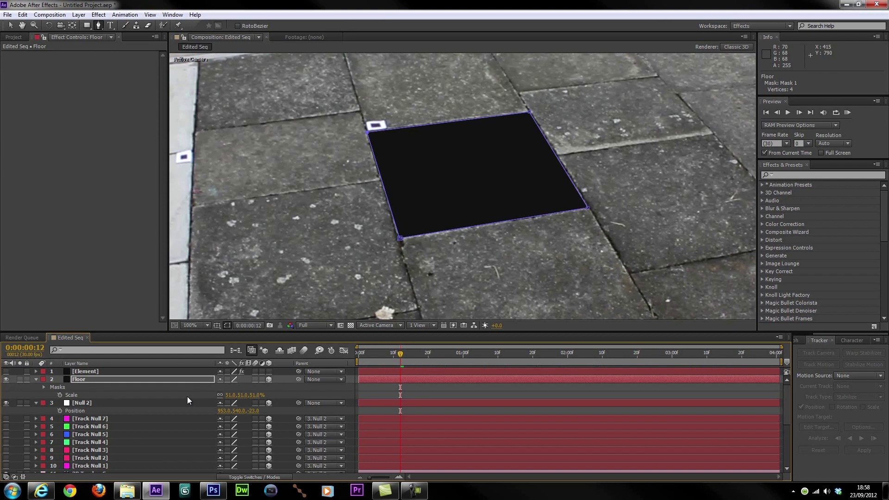
pyautogui.press('m')
pyautogui.press('m')
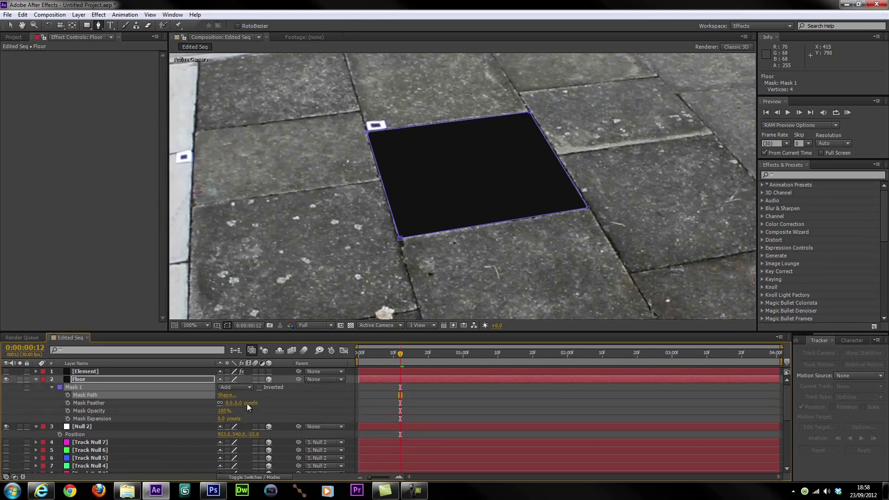
pyautogui.click(241, 402)
pyautogui.press('Return')
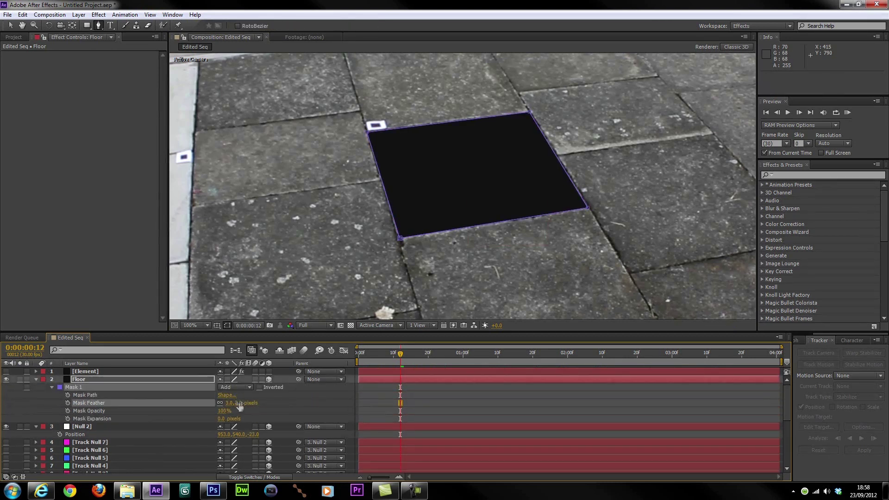
pyautogui.click(10, 25)
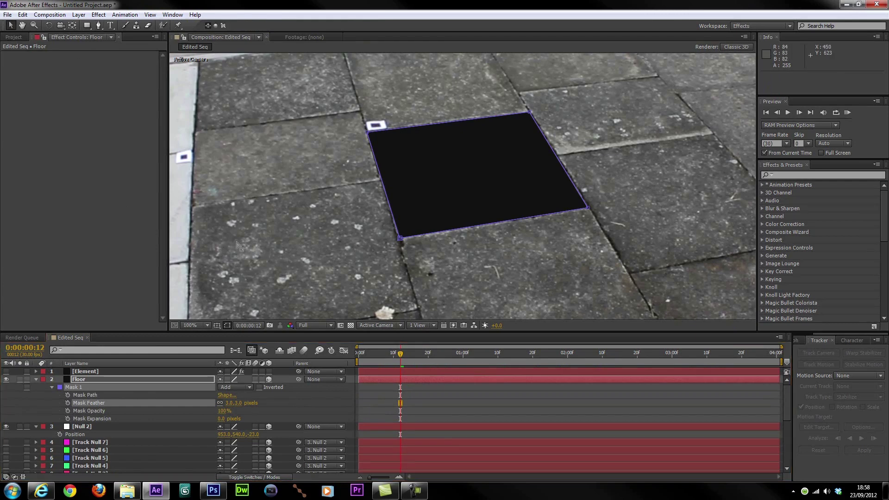
pyautogui.click(510, 270)
pyautogui.scroll(-2, 515, 273)
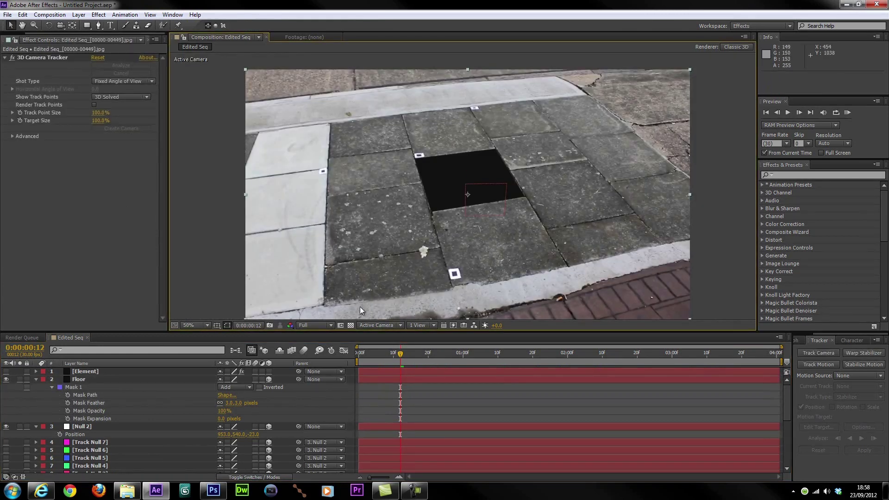
pyautogui.click(221, 418)
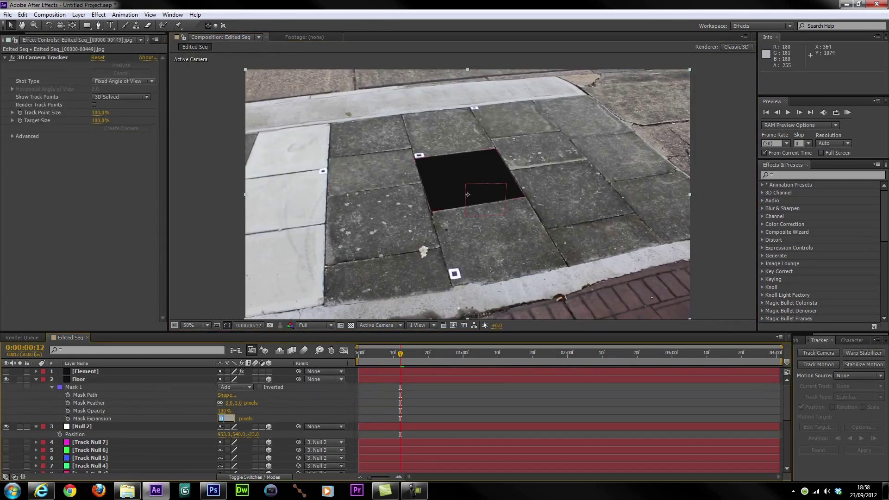
pyautogui.press('Return')
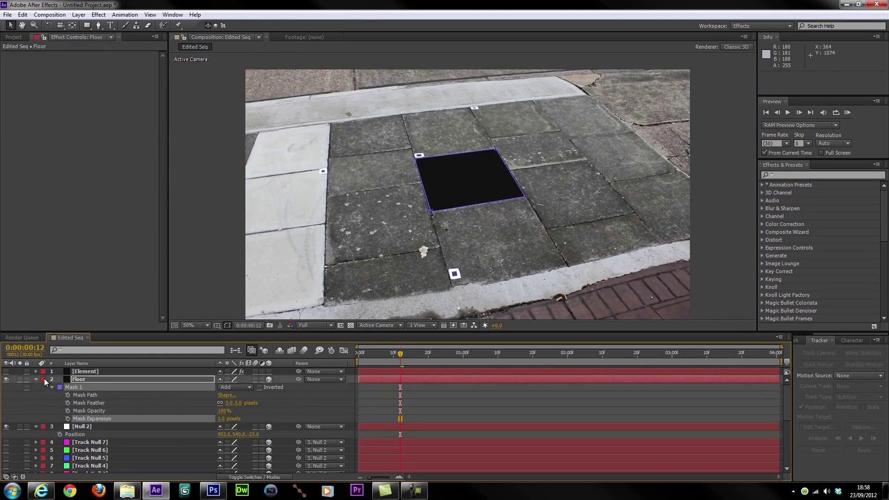
pyautogui.click(6, 371)
pyautogui.click(558, 235)
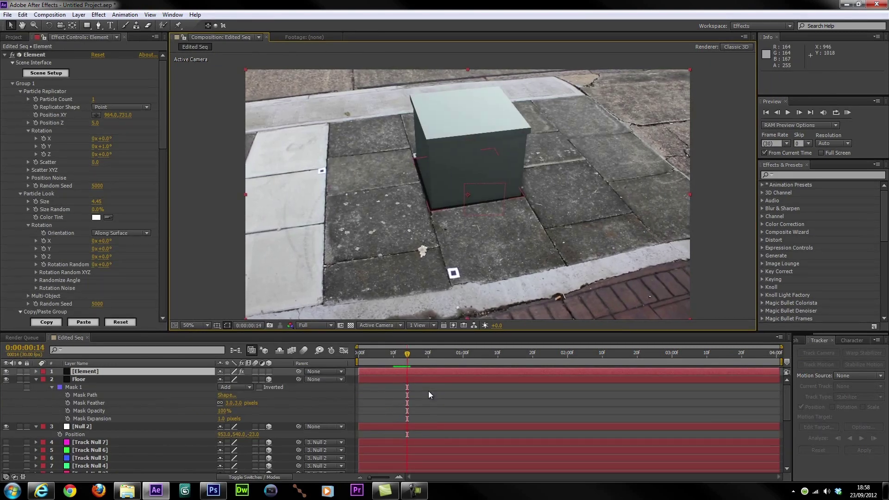
pyautogui.press('pagedown')
pyautogui.press('pagedown')
pyautogui.press('pageup')
pyautogui.press('pageup')
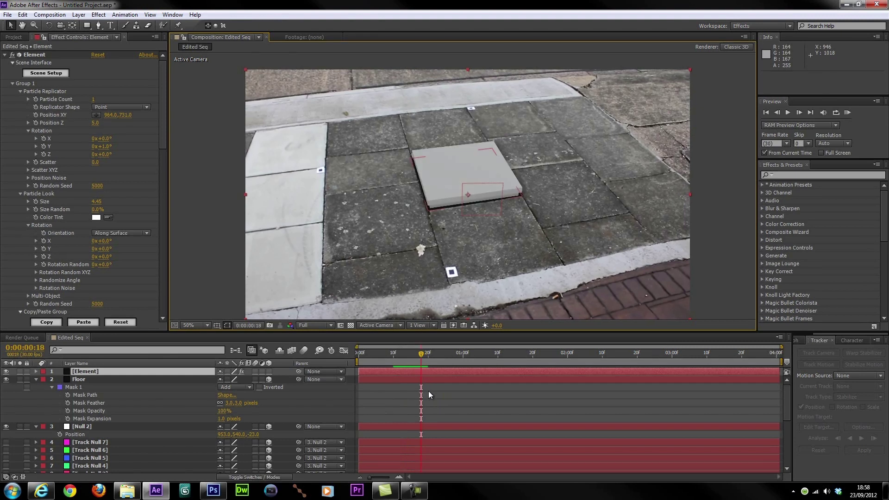
pyautogui.press('pageup')
pyautogui.press('pageup')
pyautogui.press('pageup')
pyautogui.press('pageup')
pyautogui.press('pageup')
pyautogui.press('pageup')
pyautogui.press('pageup')
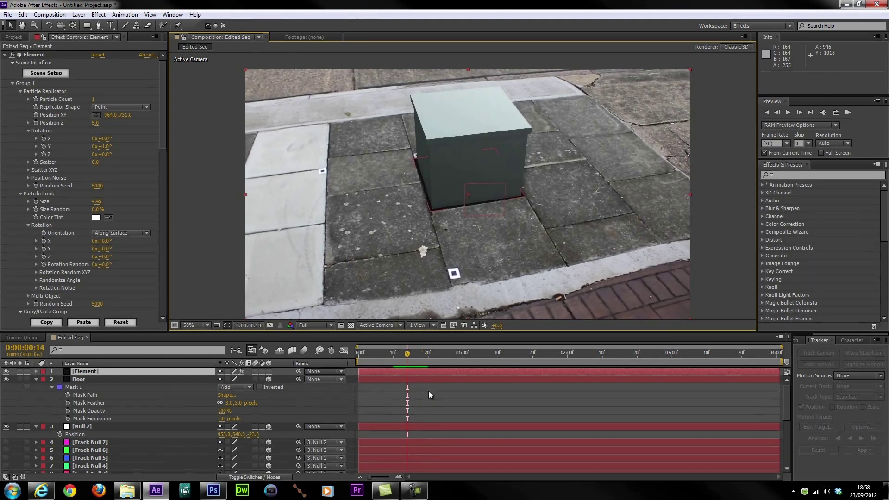
pyautogui.press('pagedown')
pyautogui.press('pagedown')
pyautogui.press('pagedown')
pyautogui.press('pagedown')
pyautogui.press('pagedown')
pyautogui.press('pagedown')
pyautogui.press('pagedown')
pyautogui.press('pagedown')
pyautogui.press('pagedown')
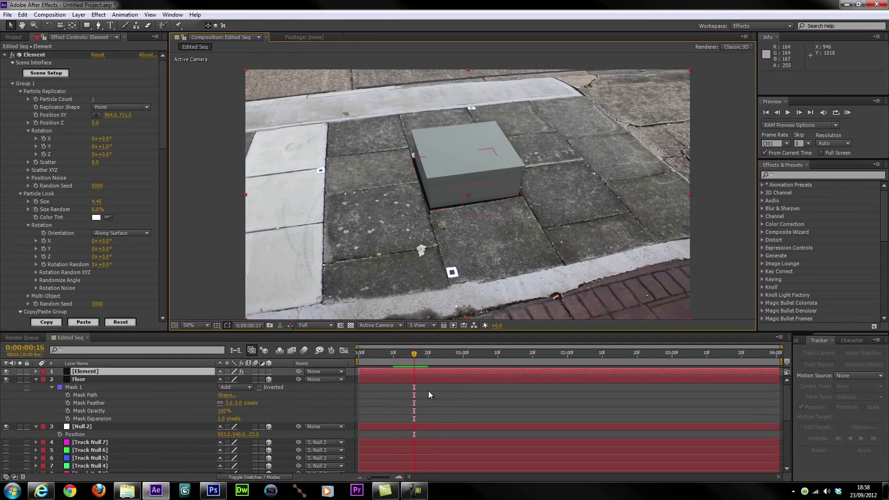
pyautogui.press('pagedown')
pyautogui.press('pagedown')
pyautogui.press('pagedown')
pyautogui.press('pagedown')
pyautogui.press('pagedown')
pyautogui.press('pagedown')
pyautogui.press('pagedown')
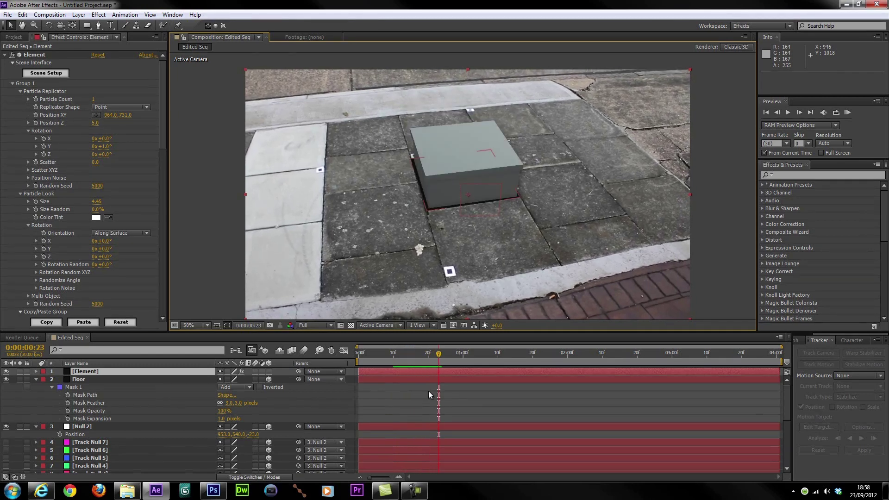
pyautogui.press('pagedown')
pyautogui.press('pagedown')
pyautogui.press('pagedown')
pyautogui.press('pagedown')
pyautogui.press('pagedown')
pyautogui.press('pagedown')
pyautogui.press('pagedown')
pyautogui.press('pagedown')
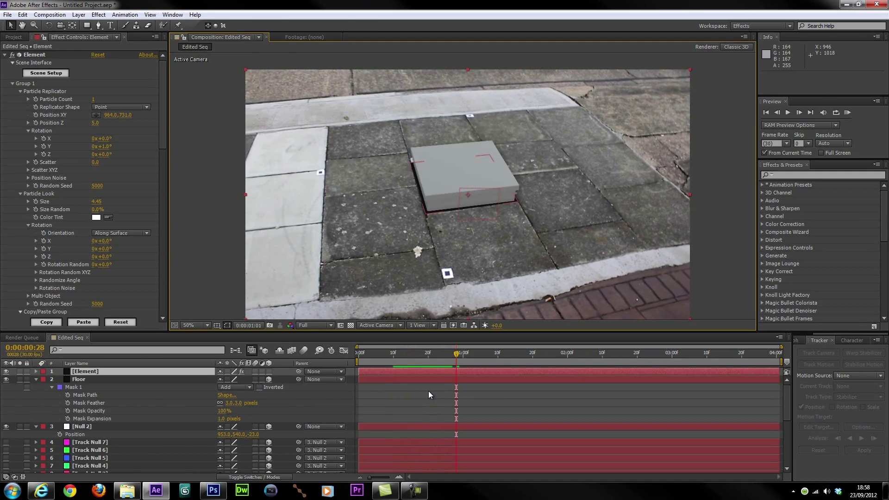
pyautogui.press('pagedown')
pyautogui.press('pagedown')
pyautogui.press('pagedown')
pyautogui.press('pagedown')
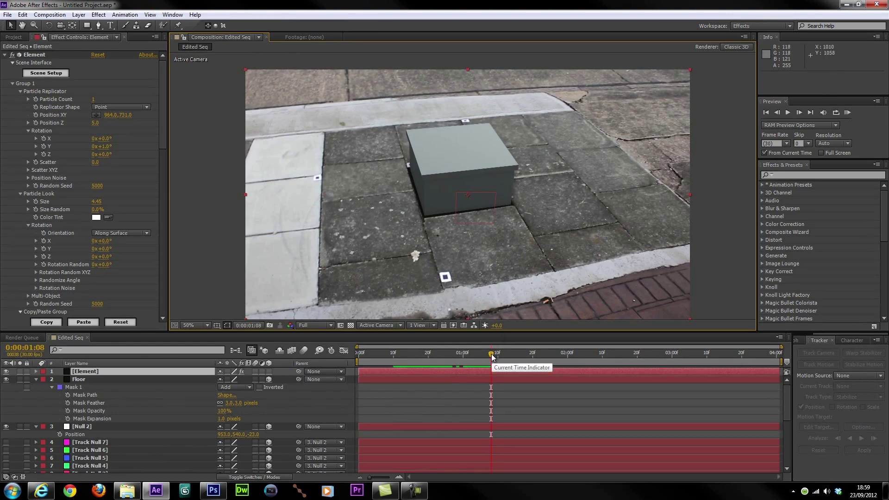
pyautogui.moveTo(491, 353); pyautogui.dragTo(451, 360)
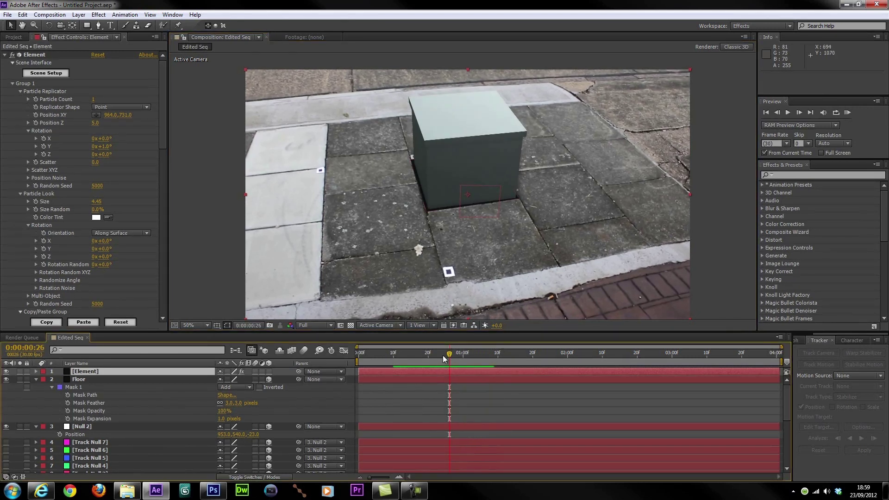
pyautogui.moveTo(448, 357); pyautogui.dragTo(426, 359)
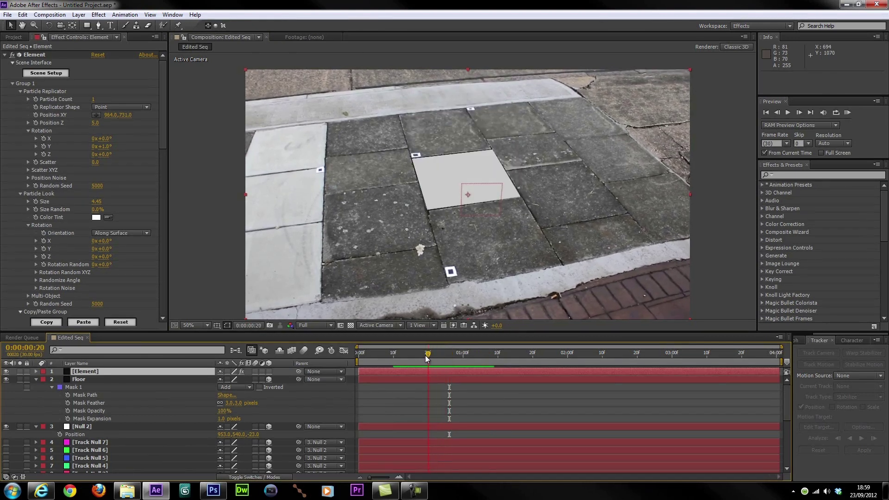